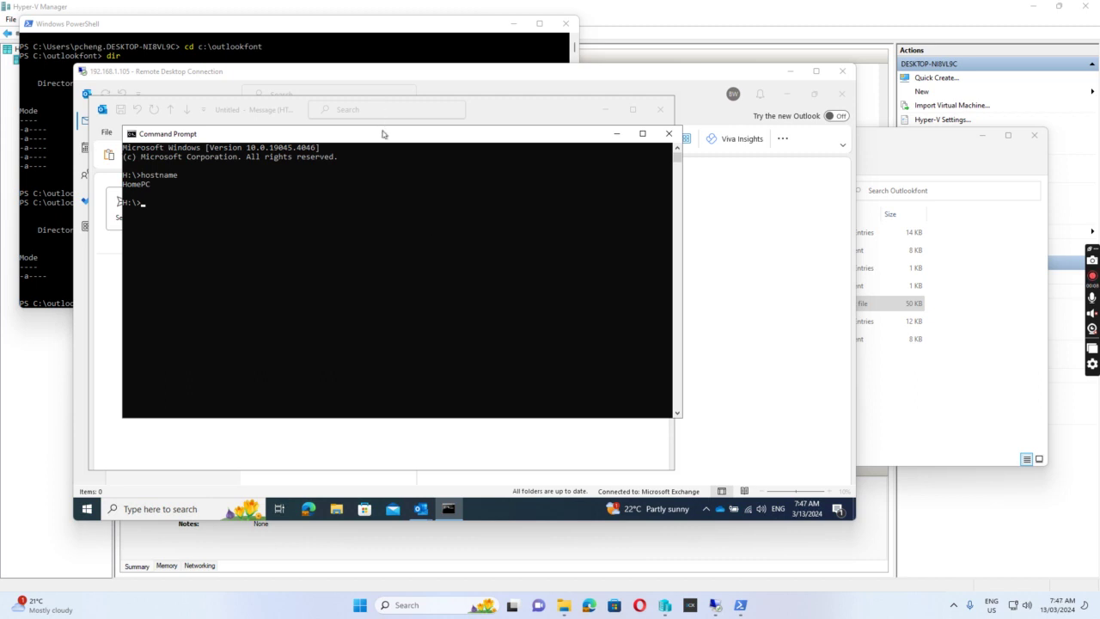
Run whoami in the Command Prompt of the 192.168.1.105 remote session to check the signed-in account.
{"action": "left_click_drag", "start_coordinate": [384, 75], "coordinate": [408, 77]}
{"action": "left_click", "coordinate": [215, 202]}
{"action": "type", "text": "whoami"}
{"action": "key", "text": "Return"}
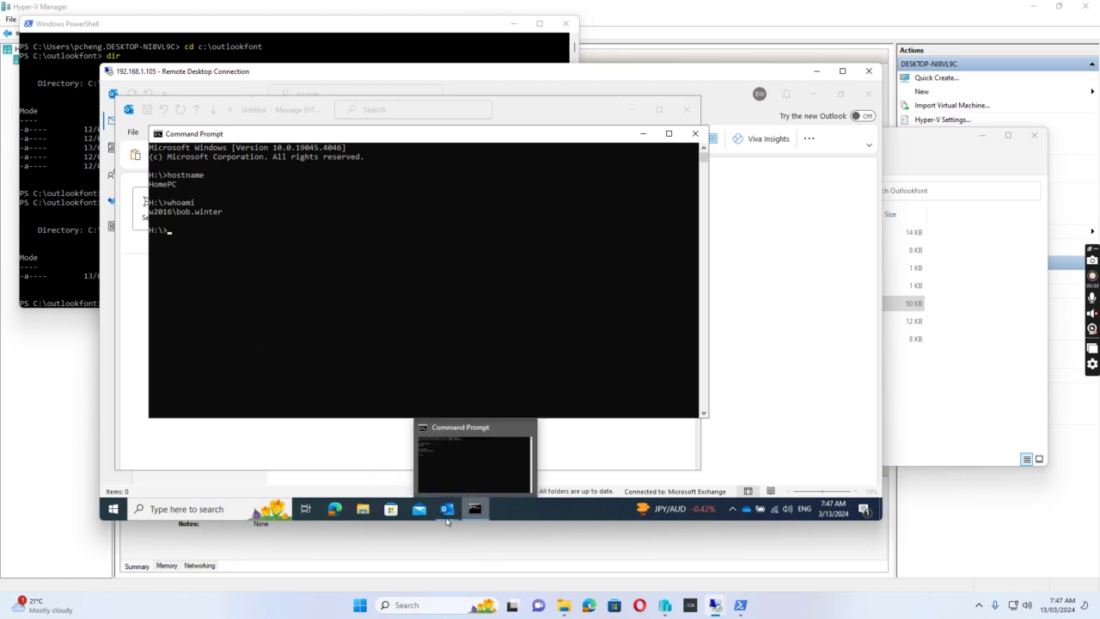
Examine the fonts available for the untitled Outlook message, checking the names starting with F, and leave the font unchanged.
{"action": "mouse_move", "coordinate": [452, 514]}
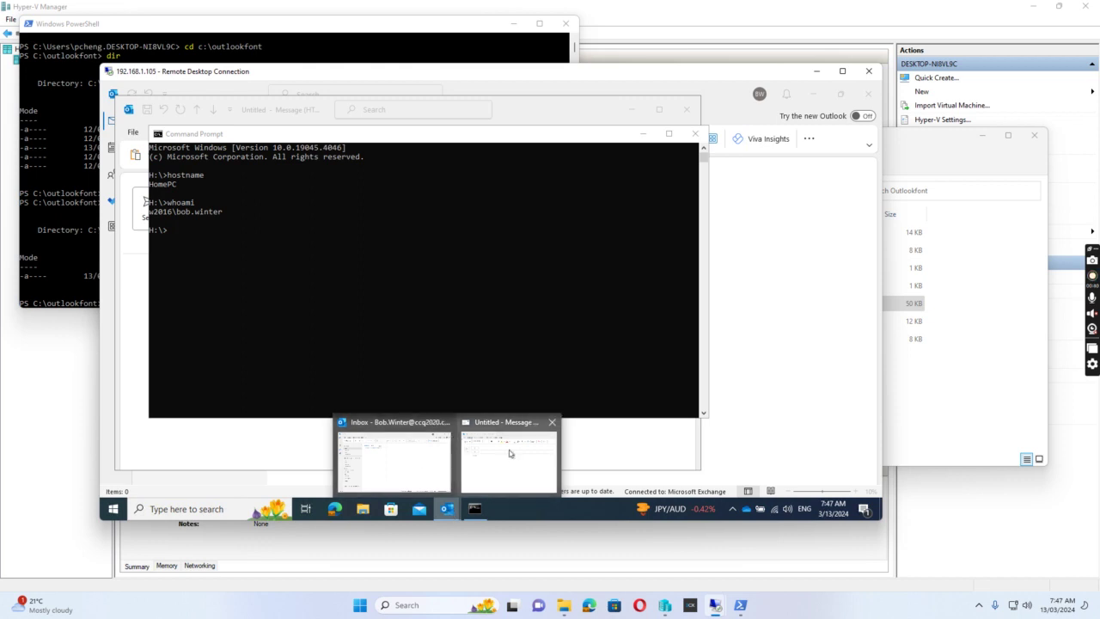
{"action": "left_click", "coordinate": [505, 450]}
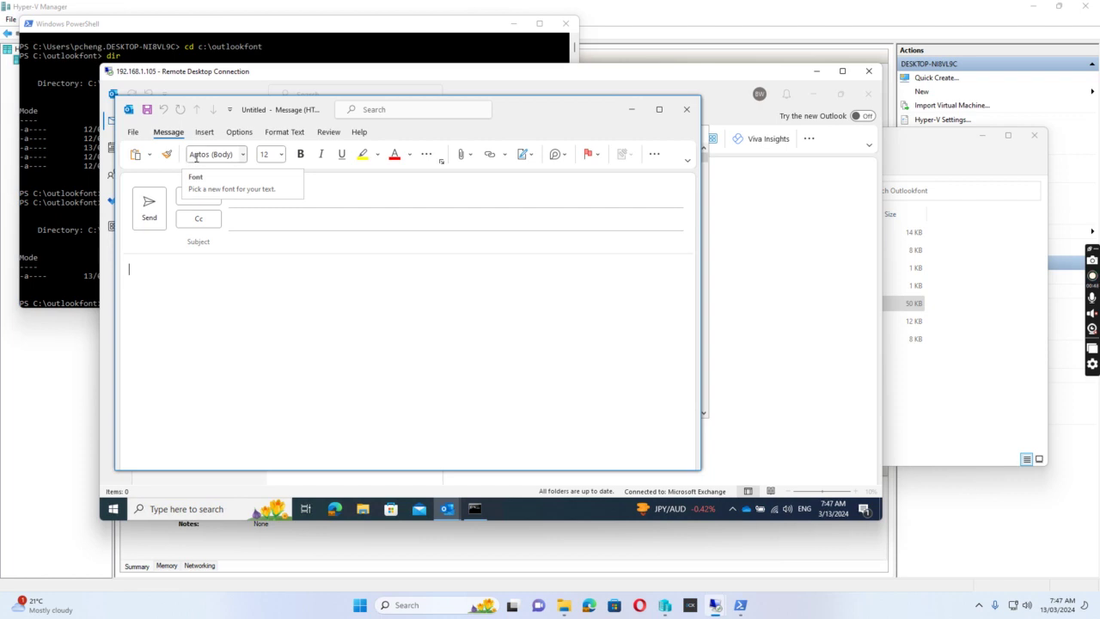
{"action": "left_click", "coordinate": [243, 156]}
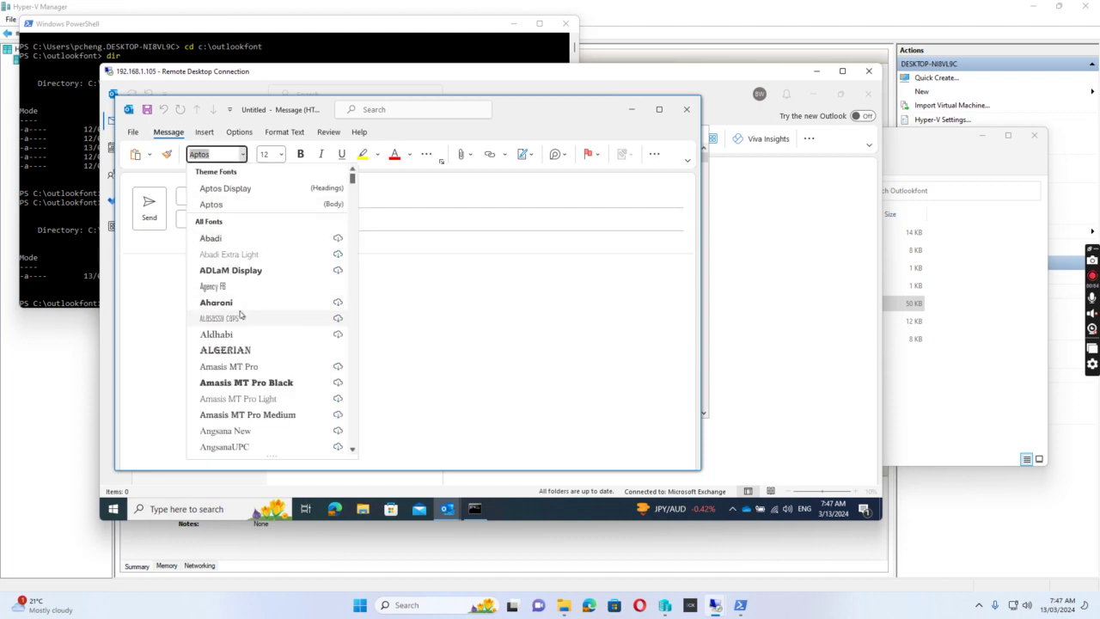
{"action": "scroll", "coordinate": [242, 316], "scroll_direction": "down", "scroll_amount": 9}
{"action": "scroll", "coordinate": [256, 370], "scroll_direction": "down", "scroll_amount": 15}
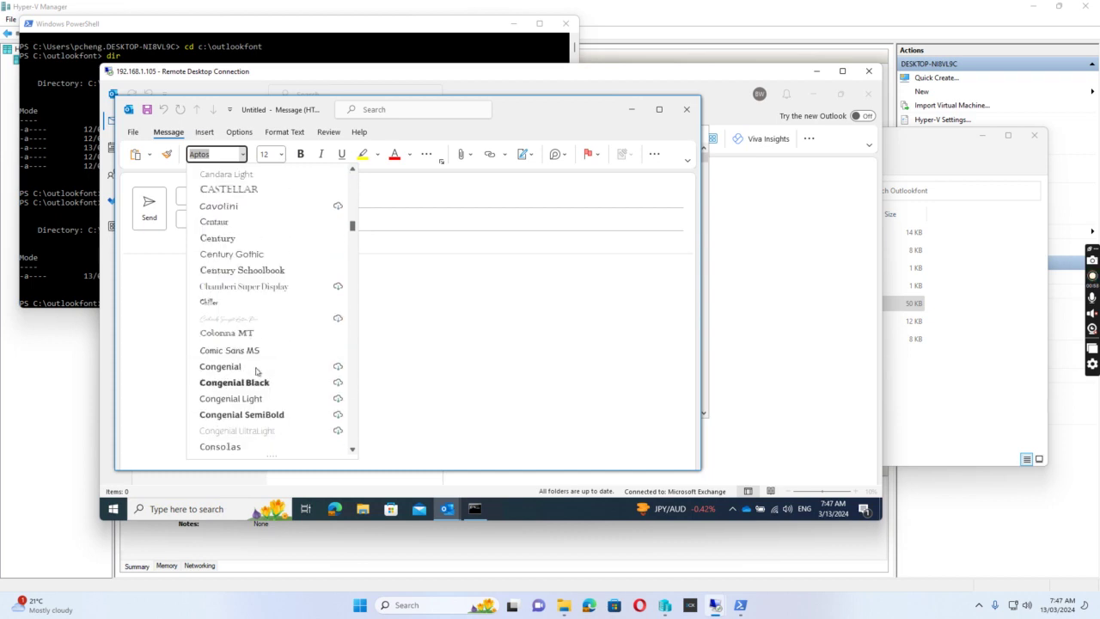
{"action": "scroll", "coordinate": [248, 254], "scroll_direction": "up", "scroll_amount": 1}
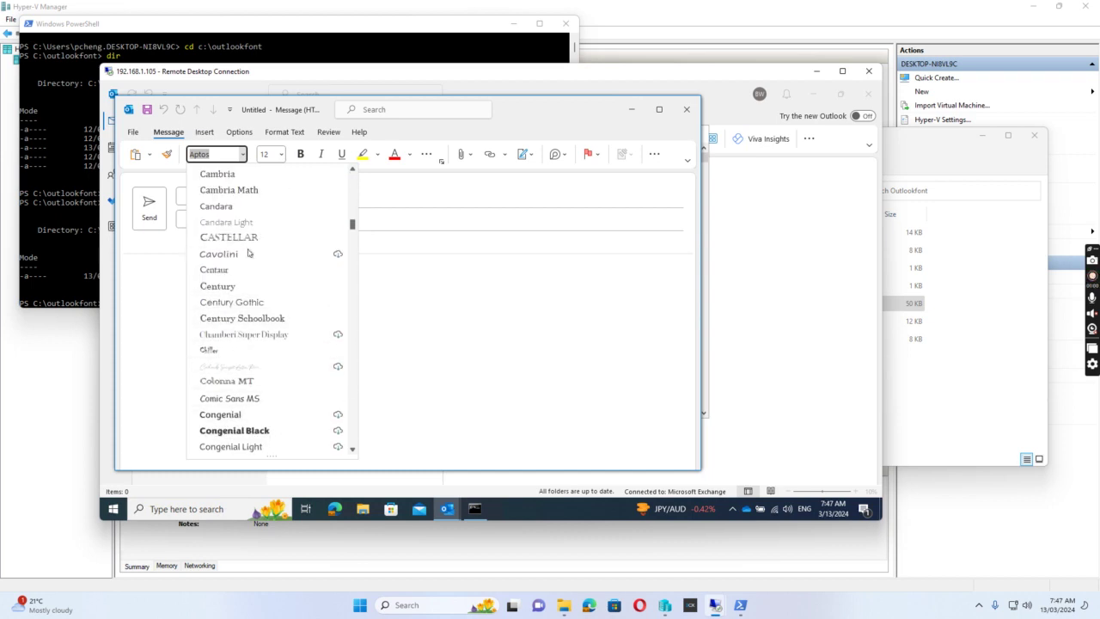
{"action": "scroll", "coordinate": [248, 230], "scroll_direction": "up", "scroll_amount": 2}
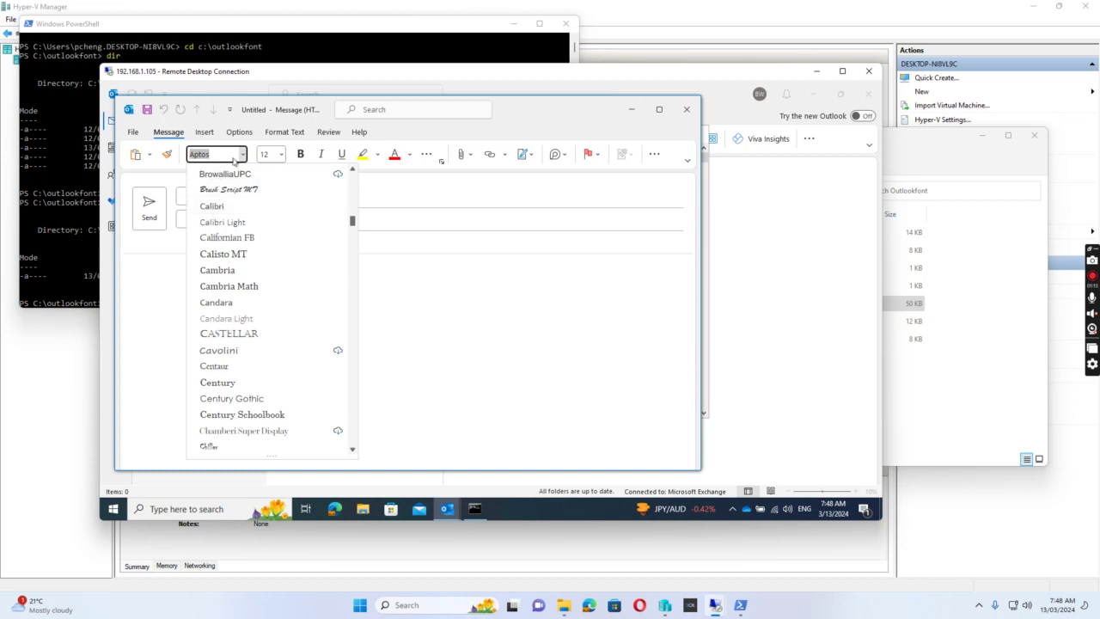
{"action": "scroll", "coordinate": [242, 277], "scroll_direction": "down", "scroll_amount": 10}
{"action": "scroll", "coordinate": [244, 280], "scroll_direction": "down", "scroll_amount": 6}
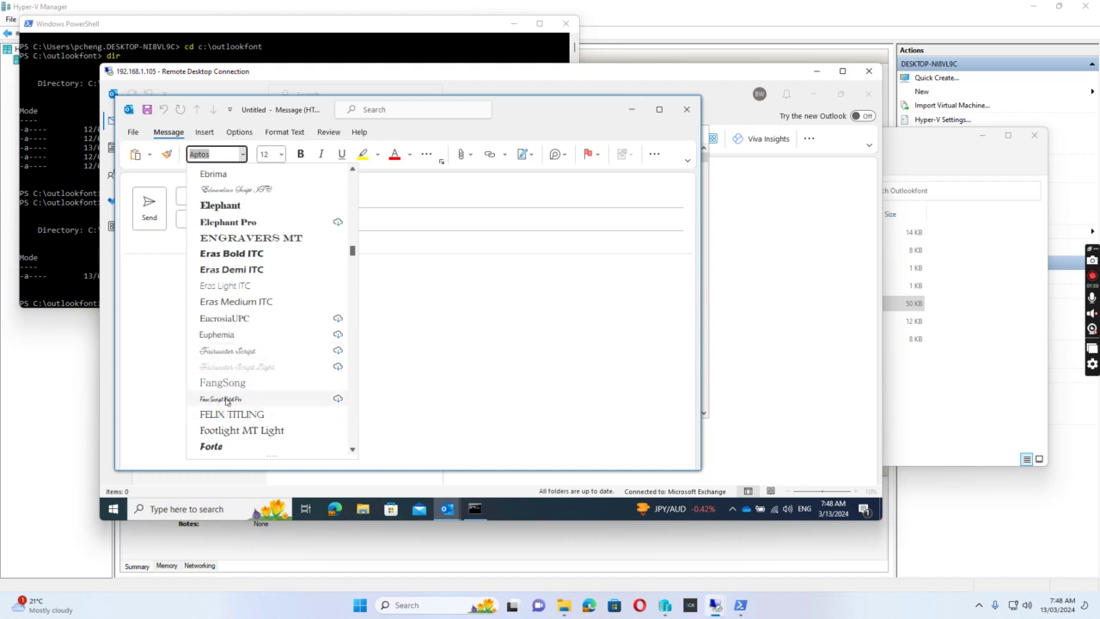
{"action": "scroll", "coordinate": [227, 400], "scroll_direction": "down", "scroll_amount": 2}
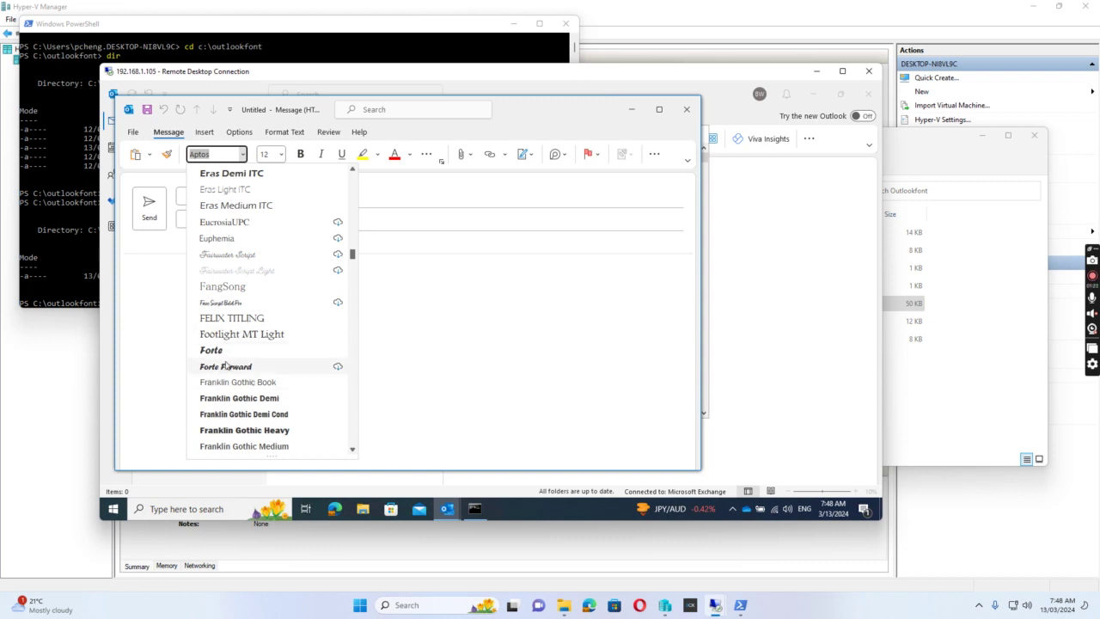
{"action": "scroll", "coordinate": [225, 368], "scroll_direction": "down", "scroll_amount": 1}
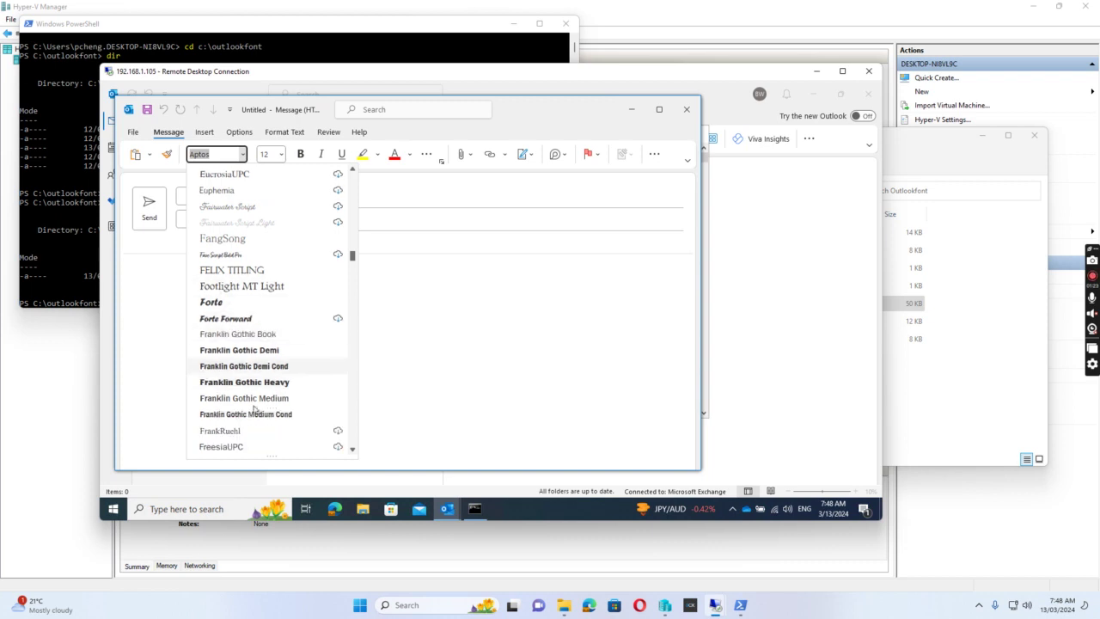
{"action": "left_click", "coordinate": [445, 344]}
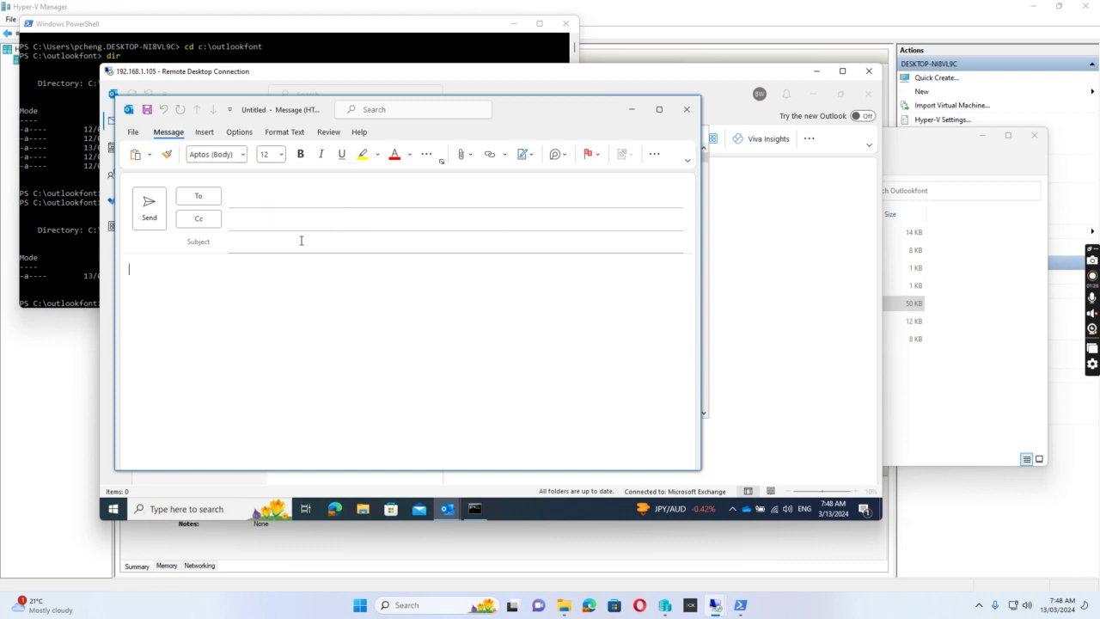
Open Focus-Font.reg from the local C:\Outlookfont folder in Notepad and view its registry entry in a maximized window.
{"action": "left_click", "coordinate": [564, 609]}
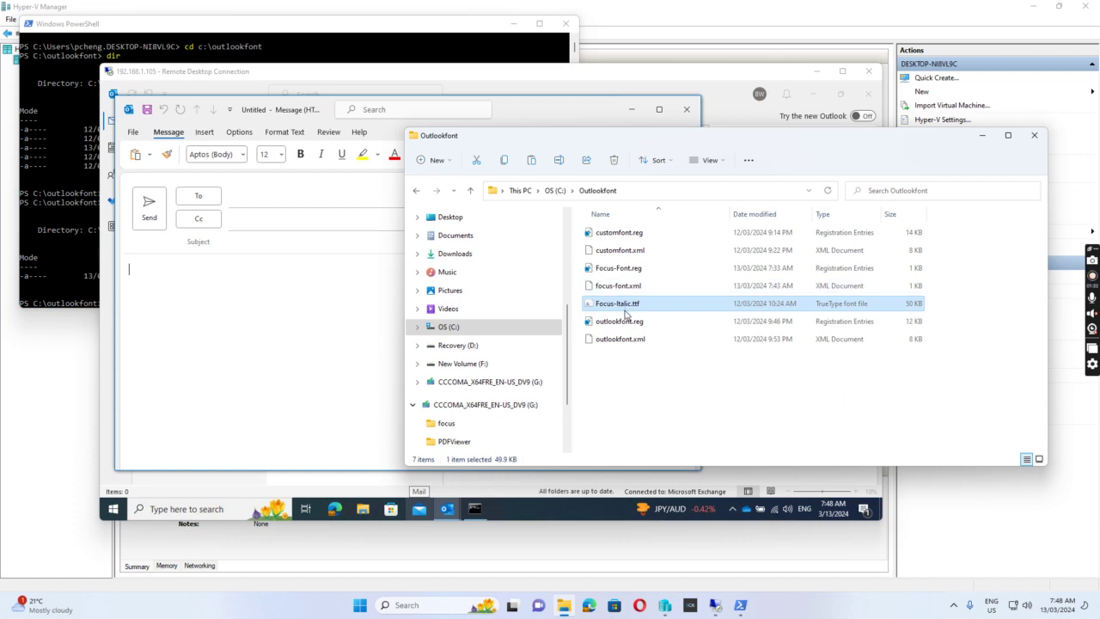
{"action": "left_click", "coordinate": [620, 303]}
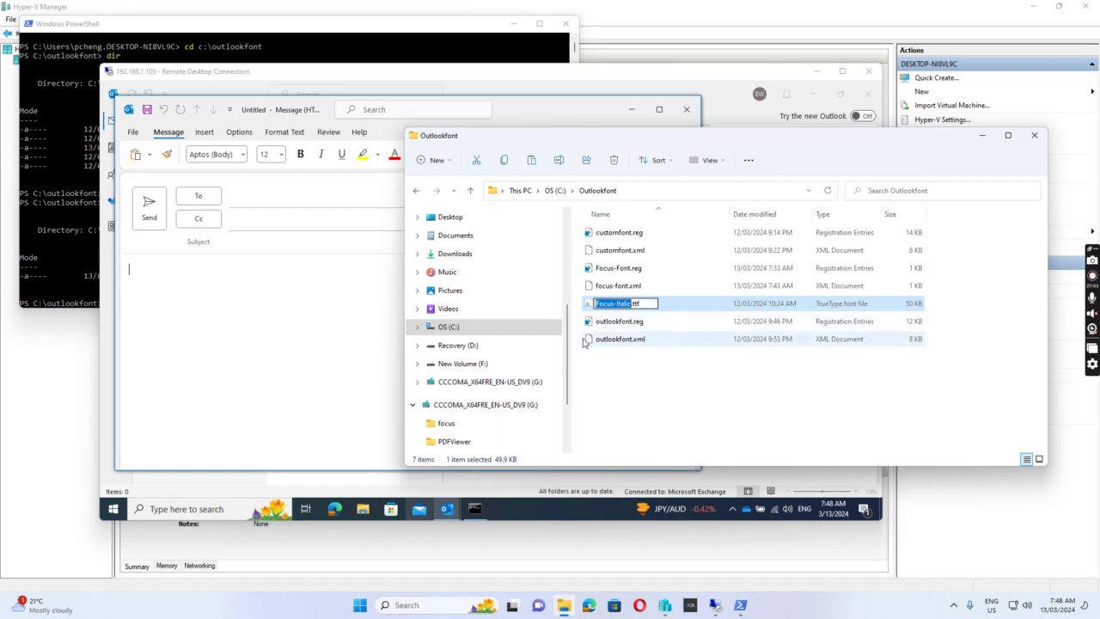
{"action": "right_click", "coordinate": [618, 273]}
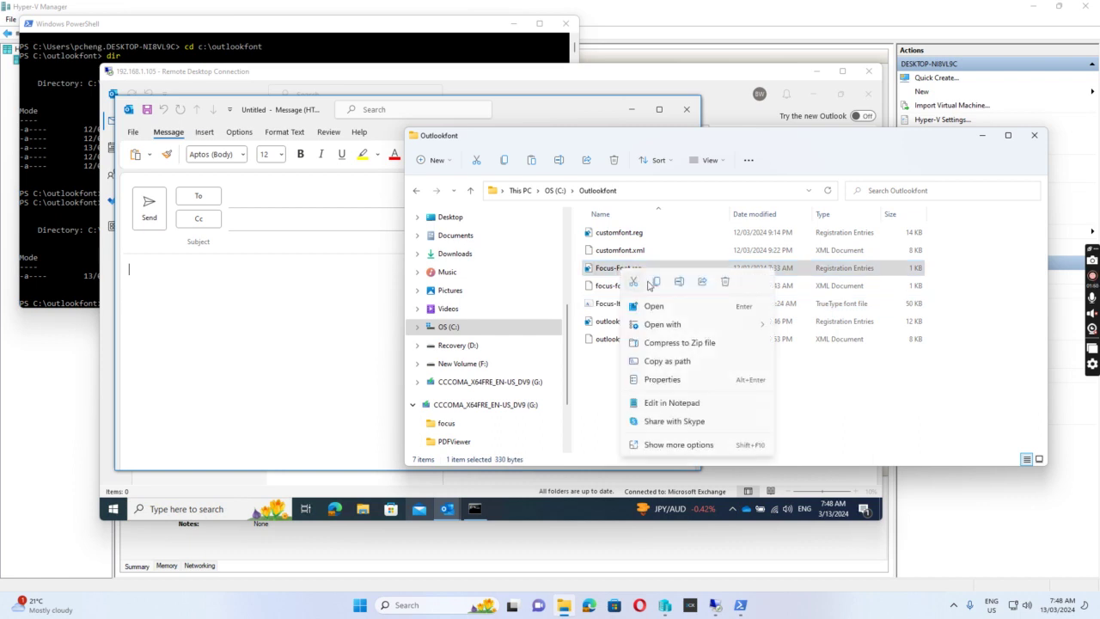
{"action": "mouse_move", "coordinate": [671, 329]}
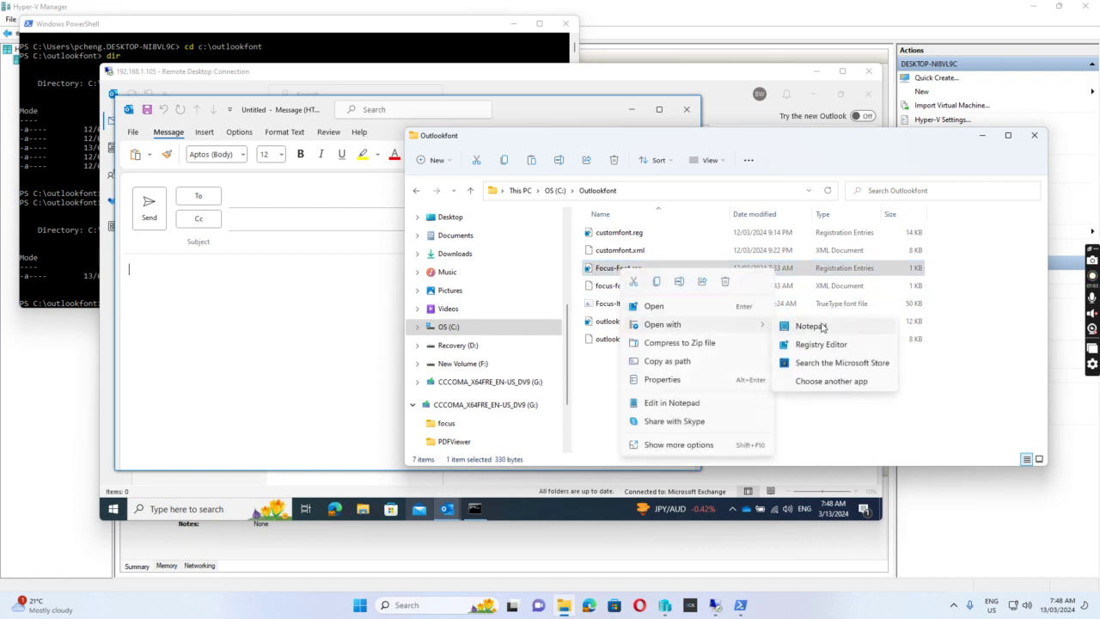
{"action": "key", "text": "Escape"}
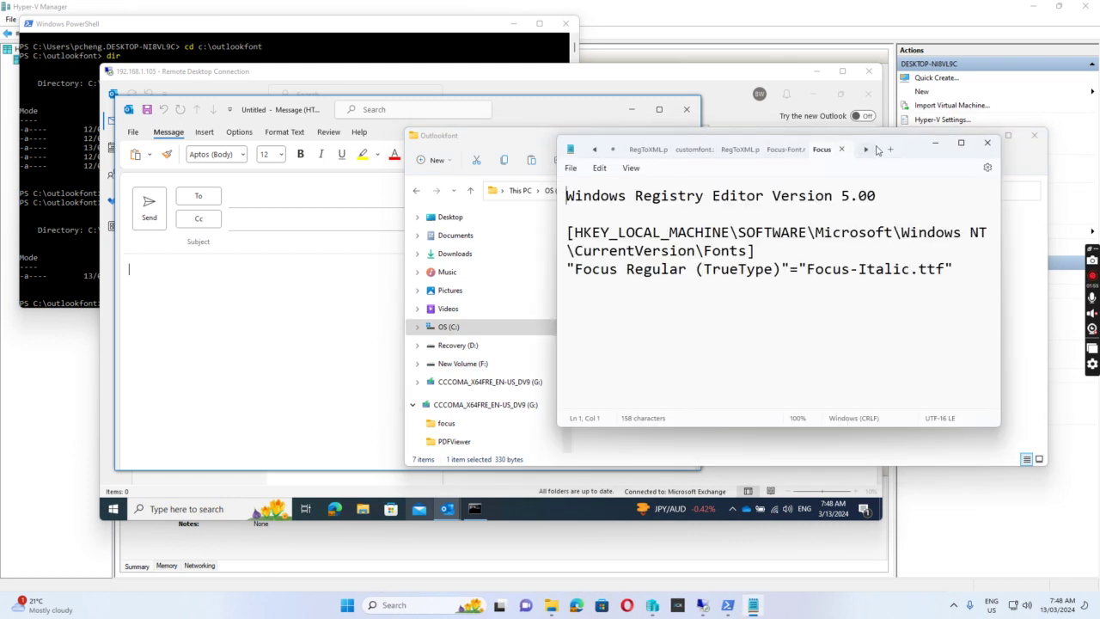
{"action": "left_click", "coordinate": [960, 144]}
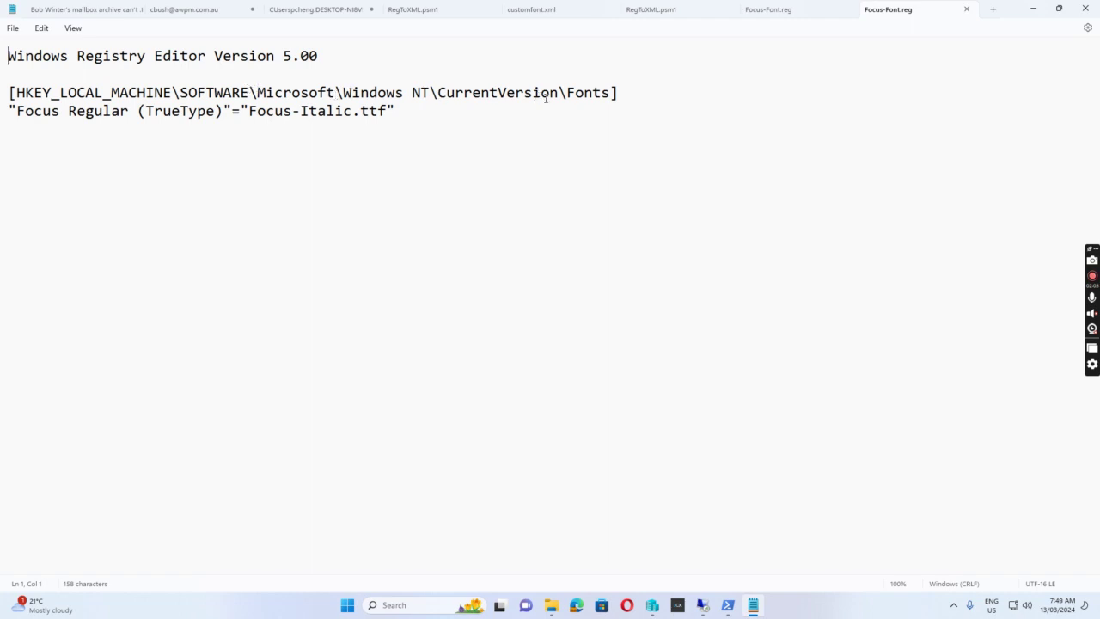
{"action": "left_click", "coordinate": [11, 112]}
Review the PowerShell commands that import regtoxml.psm1 and convert focus-font.reg to XML, and return to the registry file in Notepad.
{"action": "left_click", "coordinate": [728, 606]}
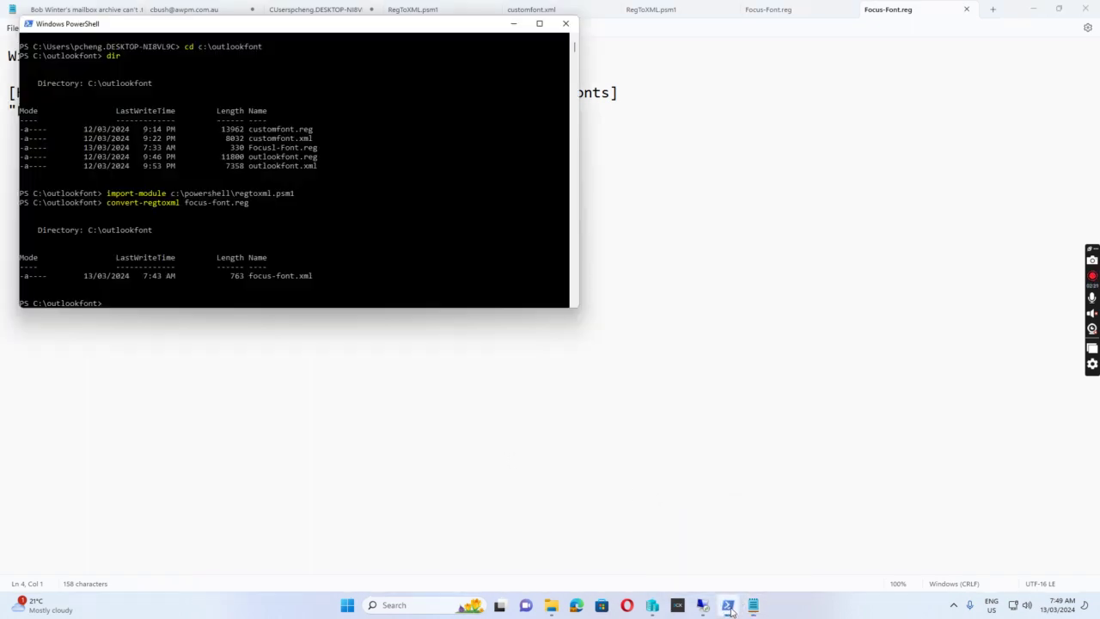
{"action": "scroll", "coordinate": [271, 90], "scroll_direction": "up", "scroll_amount": 2}
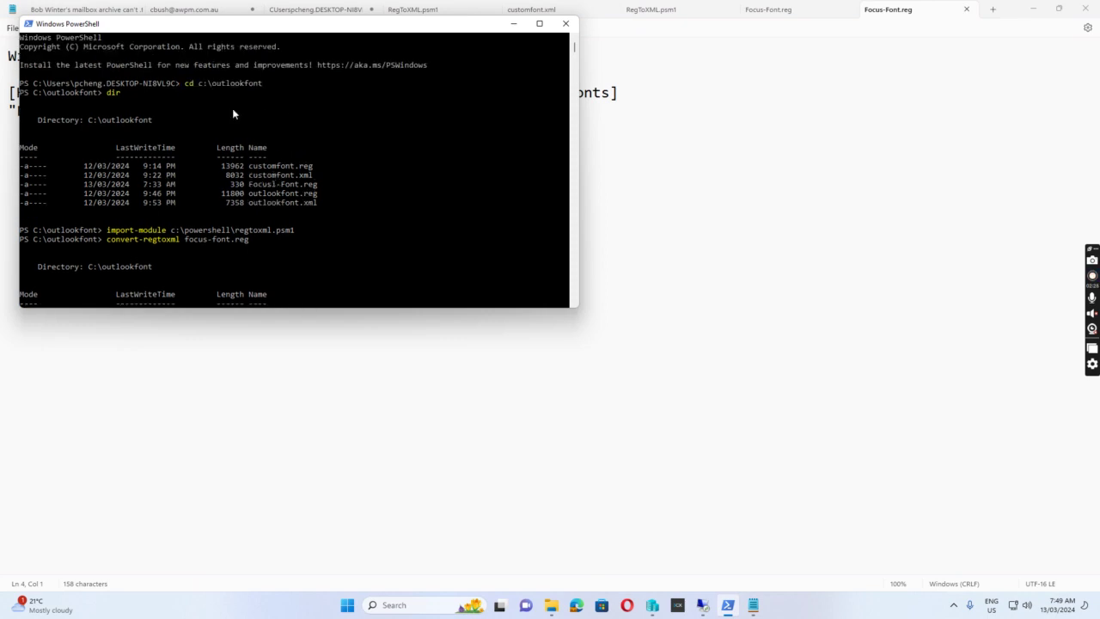
{"action": "scroll", "coordinate": [233, 114], "scroll_direction": "down", "scroll_amount": 1}
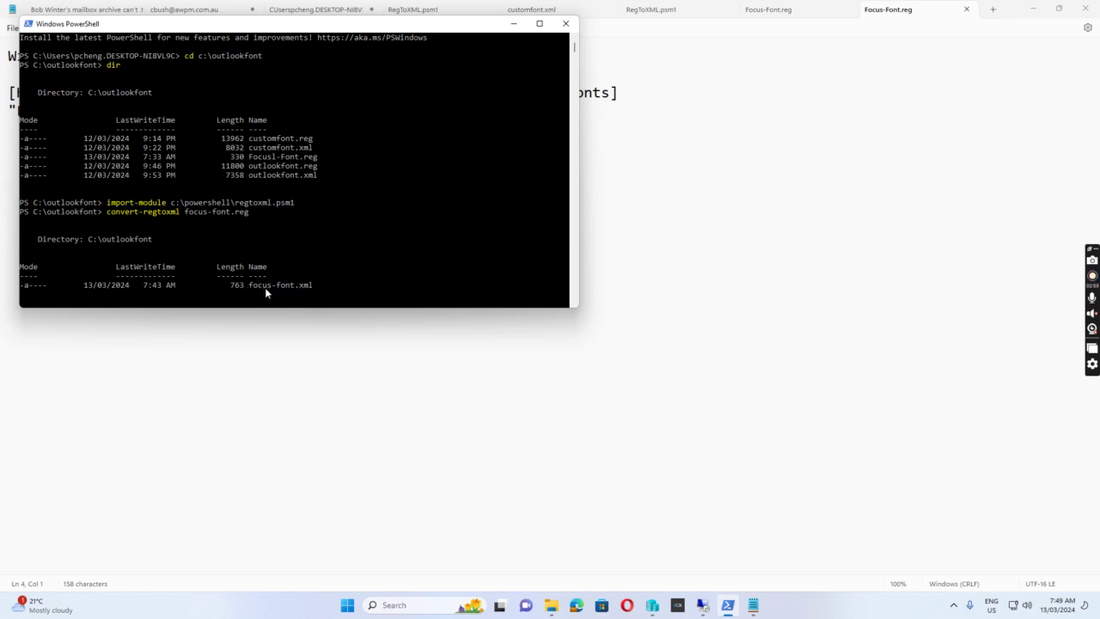
{"action": "left_click", "coordinate": [688, 262]}
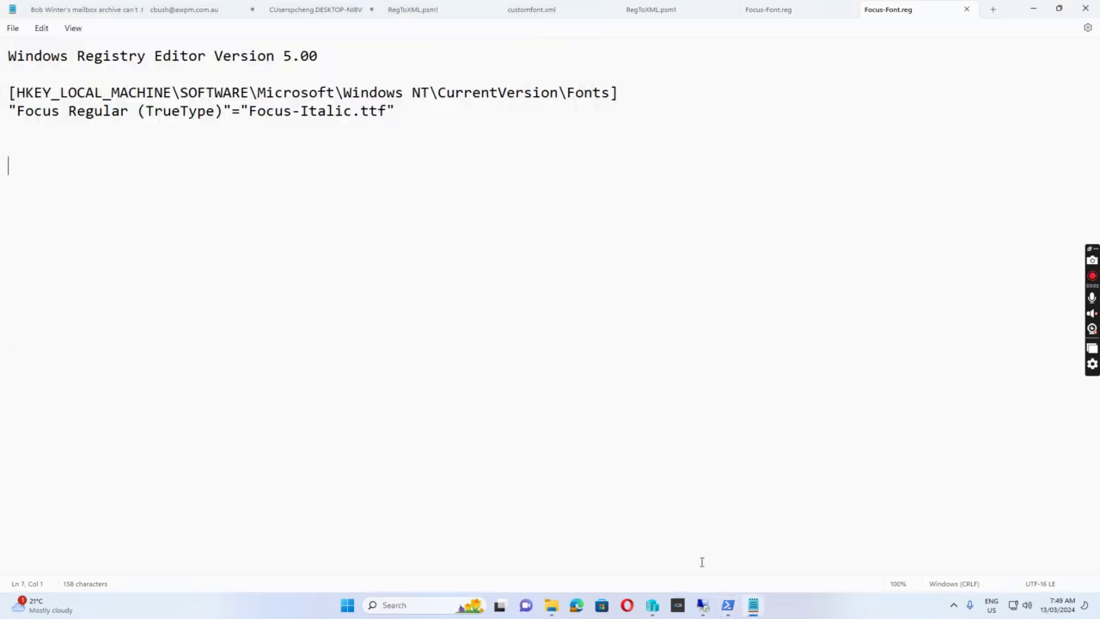
Switch to the 192.168.1.60 remote session and open the Outlookfont folder on the redirected C drive of DESKTOP-NI8VL9C.
{"action": "mouse_move", "coordinate": [705, 606]}
{"action": "mouse_move", "coordinate": [705, 508]}
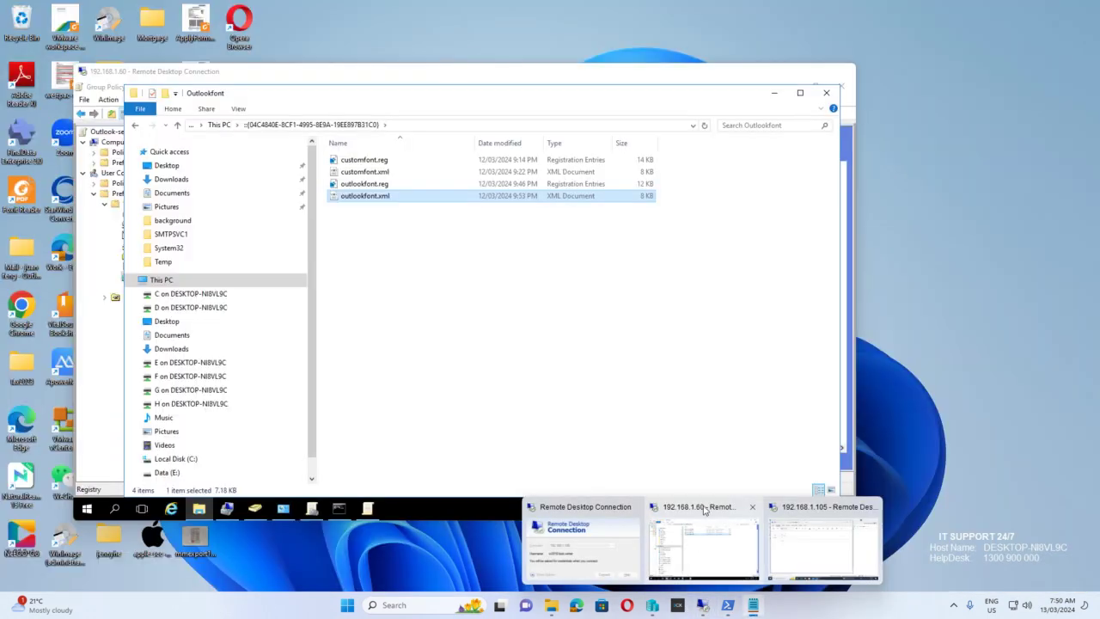
{"action": "left_click", "coordinate": [711, 509]}
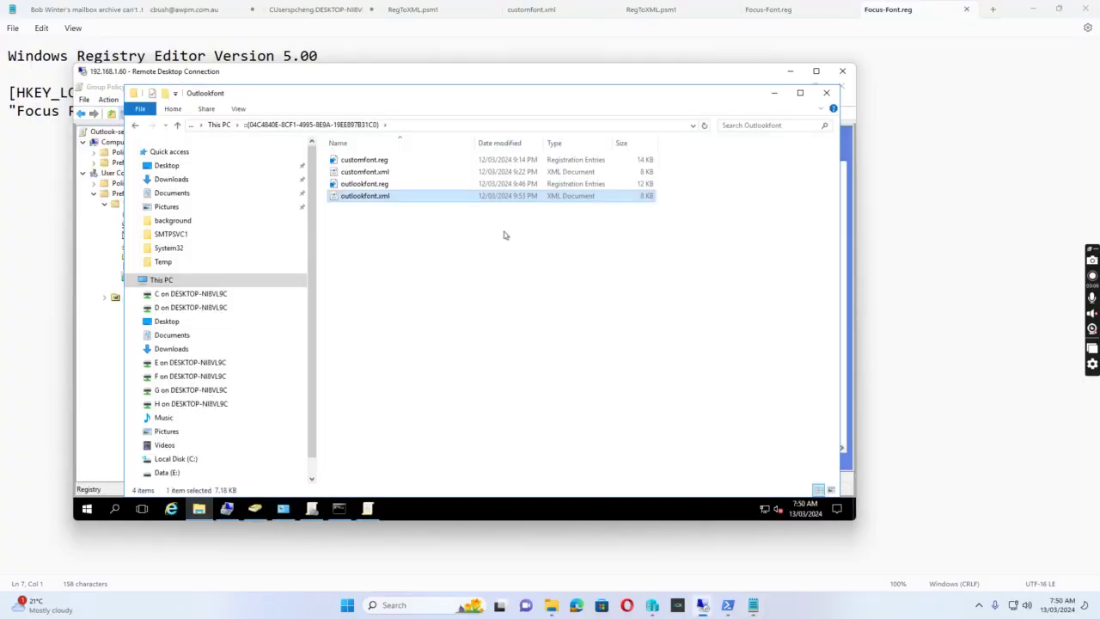
{"action": "left_click", "coordinate": [196, 296]}
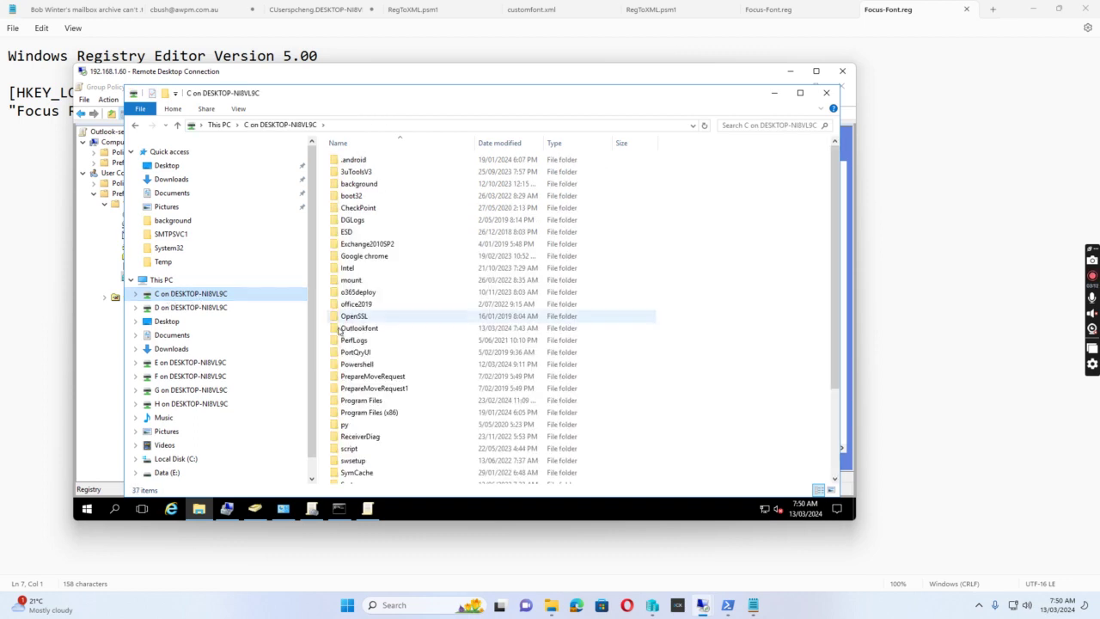
{"action": "scroll", "coordinate": [346, 335], "scroll_direction": "down", "scroll_amount": 3}
{"action": "scroll", "coordinate": [345, 338], "scroll_direction": "down", "scroll_amount": 2}
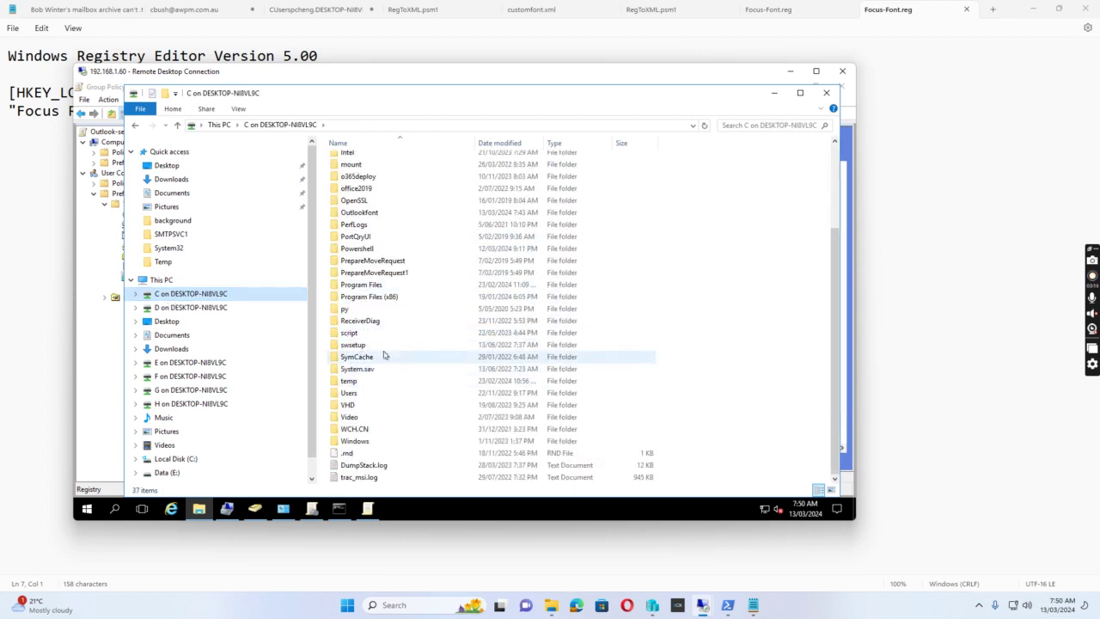
{"action": "double_click", "coordinate": [362, 214]}
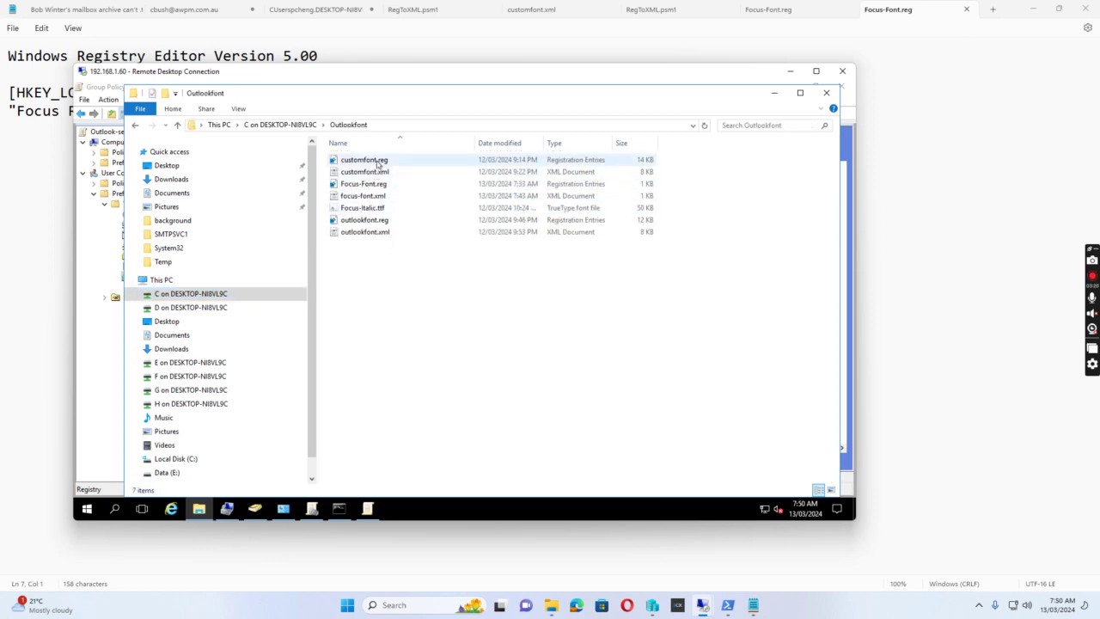
Copy focus-font.xml and Focus-Italic.ttf from the Outlookfont folder into C:\Temp on the server.
{"action": "left_click", "coordinate": [373, 197]}
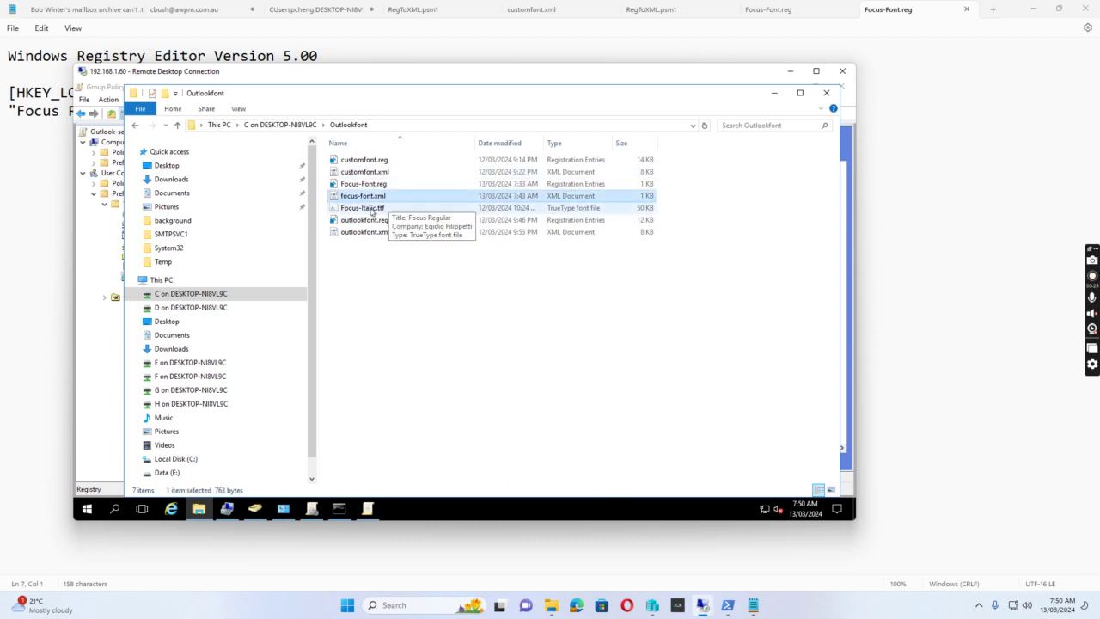
{"action": "left_click", "coordinate": [372, 209], "text": "ctrl"}
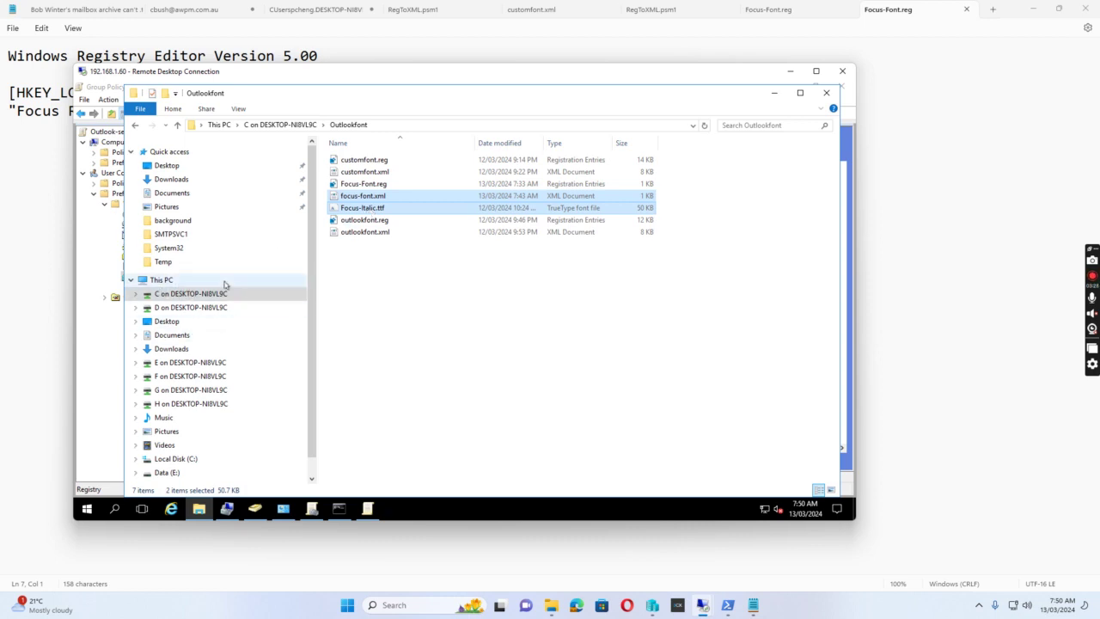
{"action": "scroll", "coordinate": [210, 334], "scroll_direction": "down", "scroll_amount": 1}
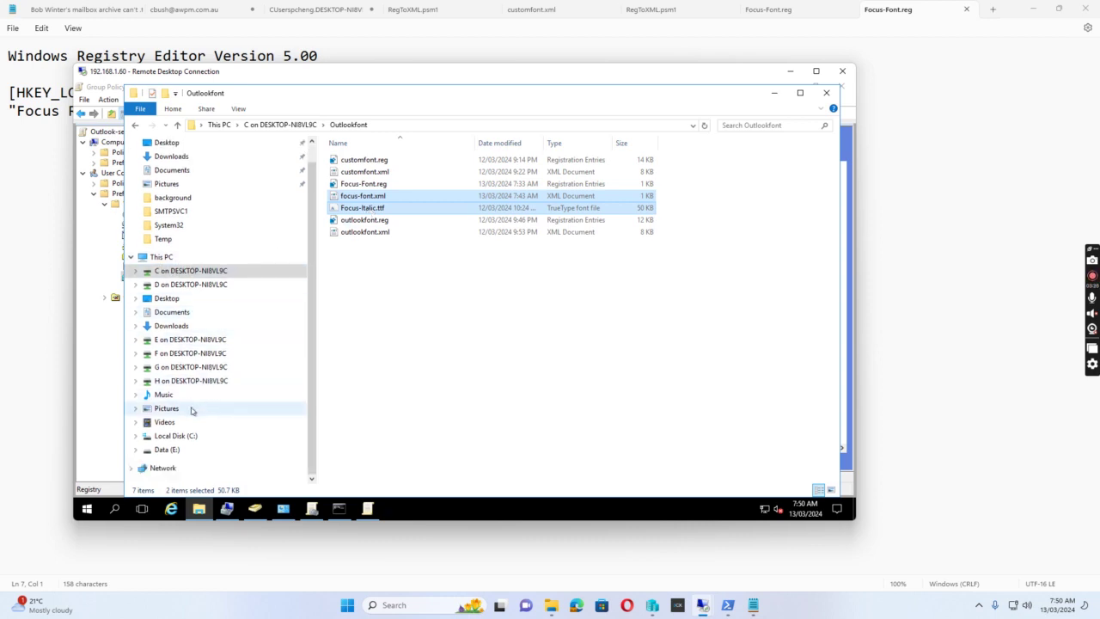
{"action": "left_click", "coordinate": [182, 436]}
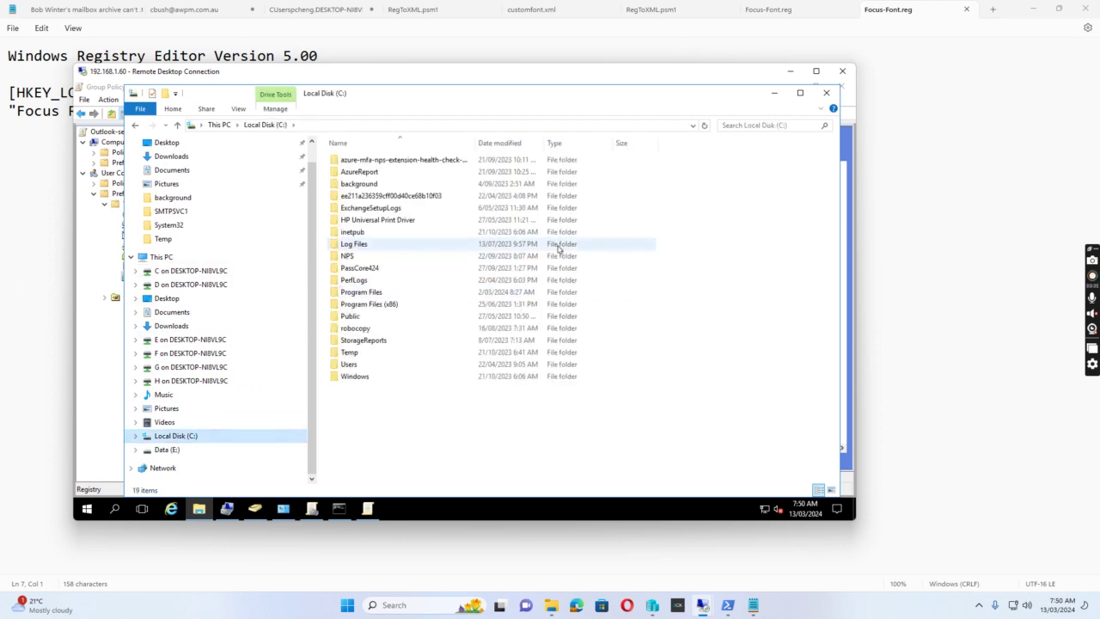
{"action": "double_click", "coordinate": [351, 353]}
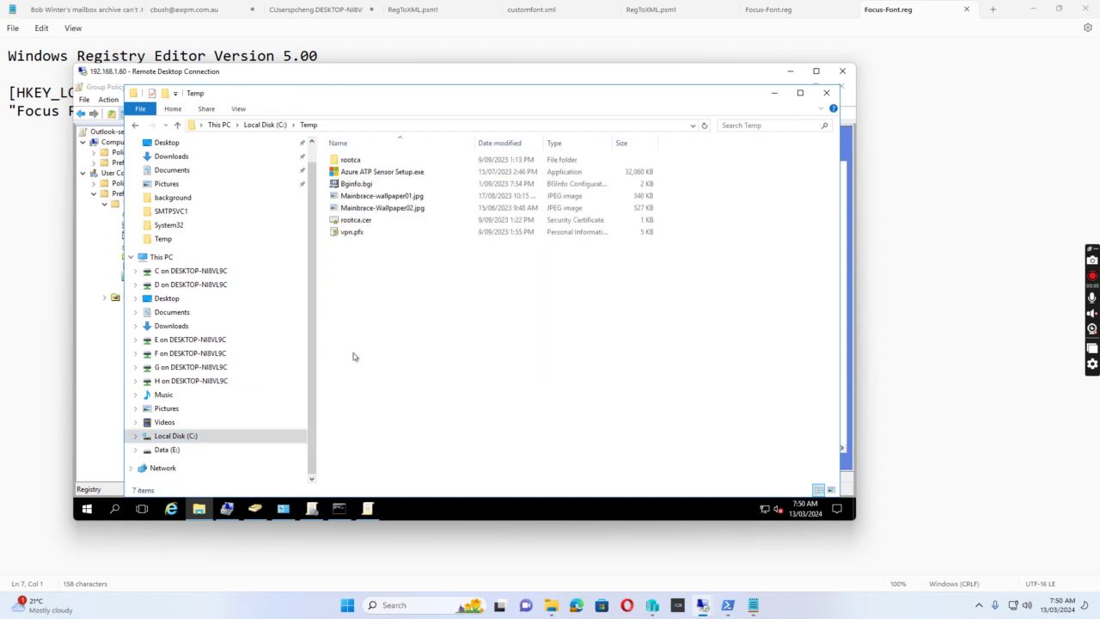
{"action": "right_click", "coordinate": [344, 277]}
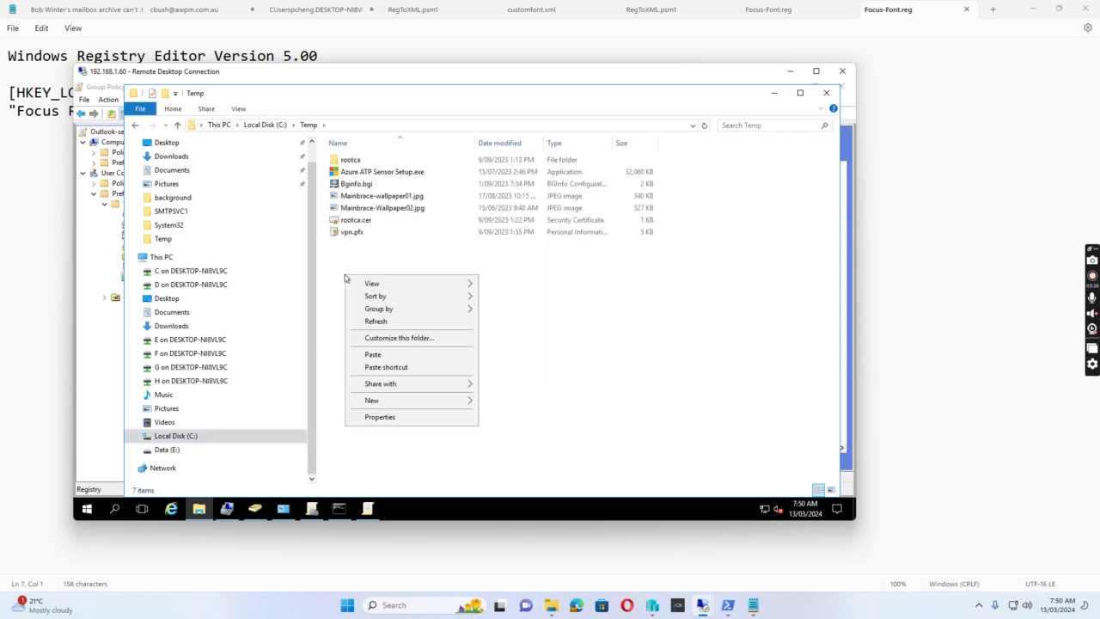
{"action": "left_click", "coordinate": [375, 355]}
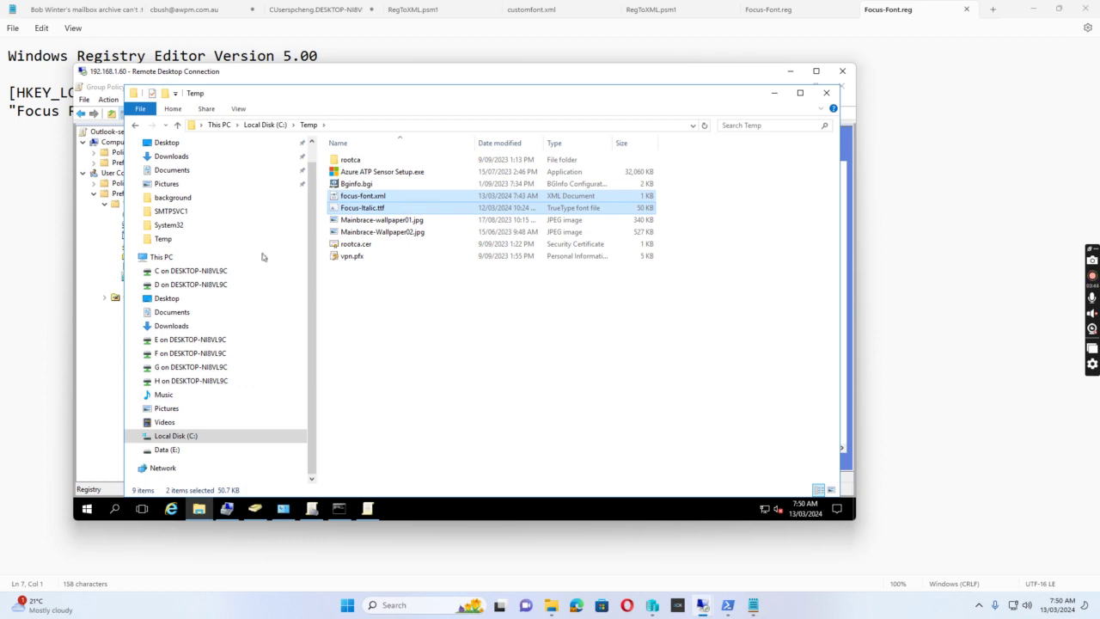
{"action": "left_click", "coordinate": [348, 127]}
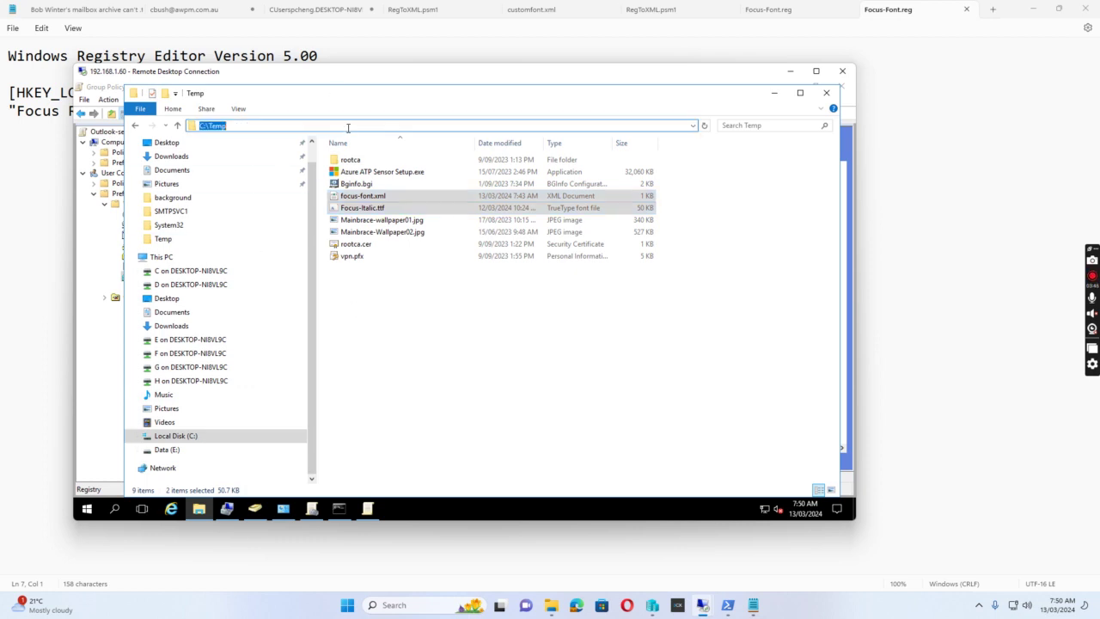
{"action": "type", "text": "\\\\"}
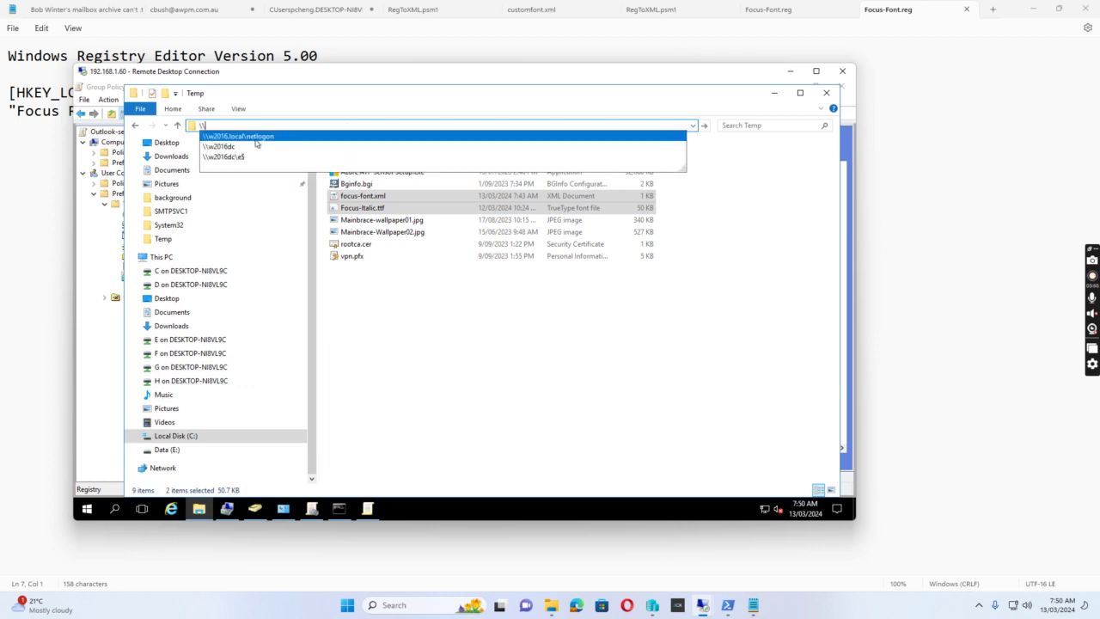
{"action": "left_click", "coordinate": [369, 271]}
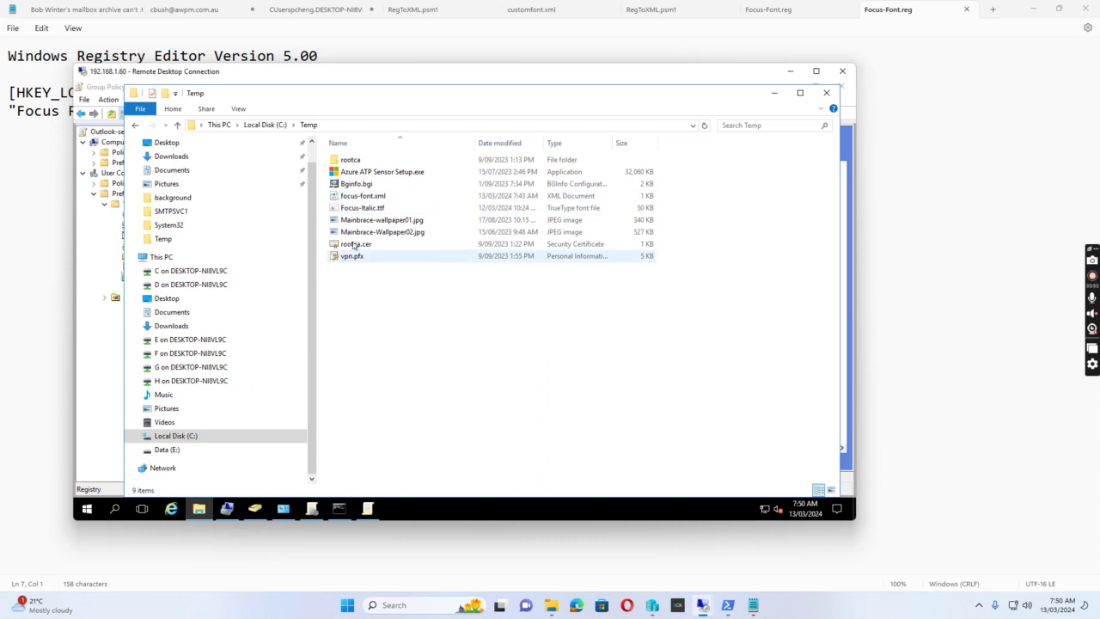
Copy Focus-Italic.ttf from C:\Temp into the \\w2016.local\netlogon share.
{"action": "right_click", "coordinate": [368, 211]}
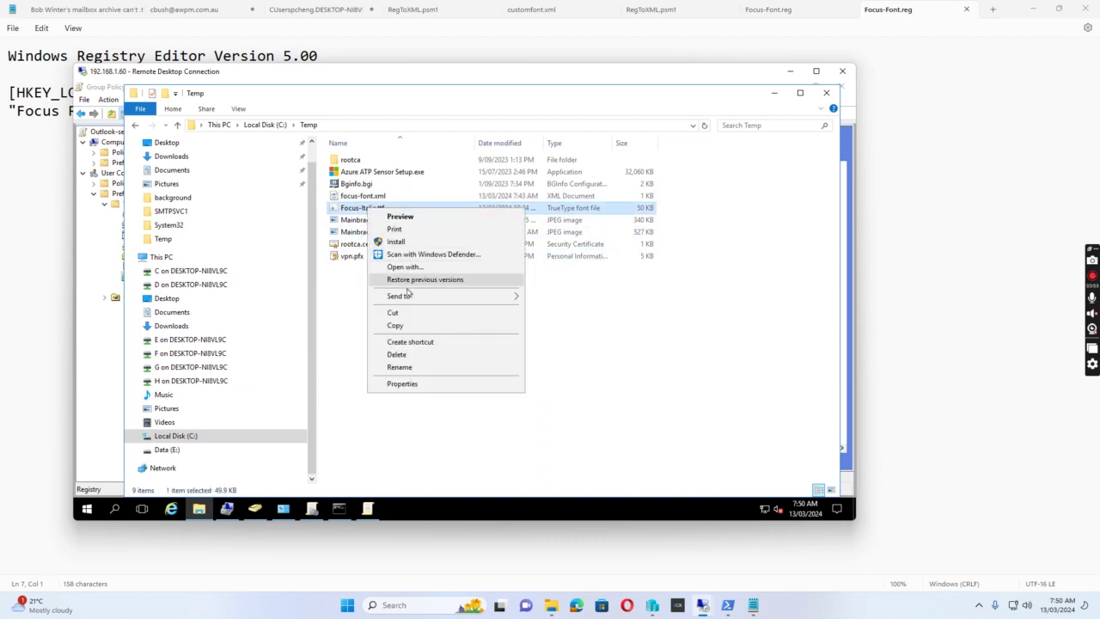
{"action": "left_click", "coordinate": [398, 326]}
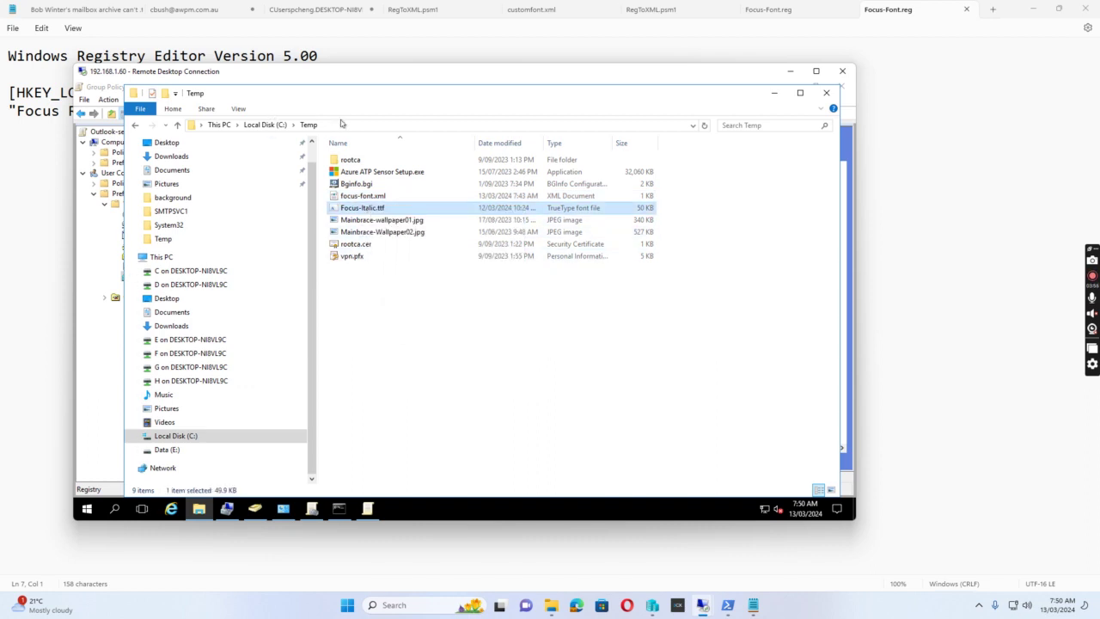
{"action": "left_click", "coordinate": [342, 126]}
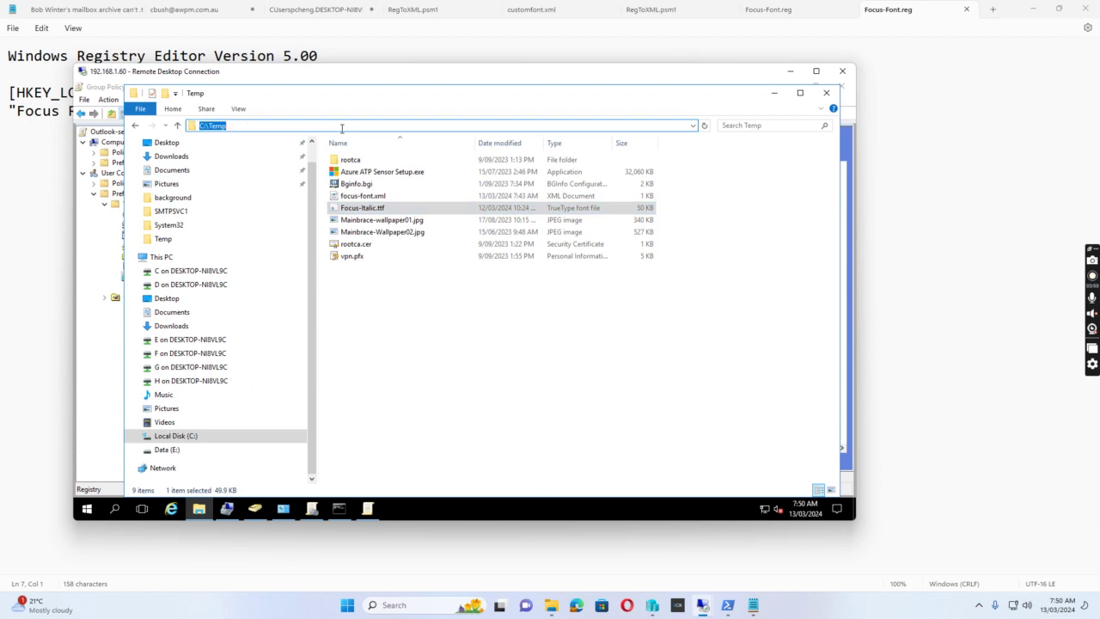
{"action": "type", "text": "\\\\w"}
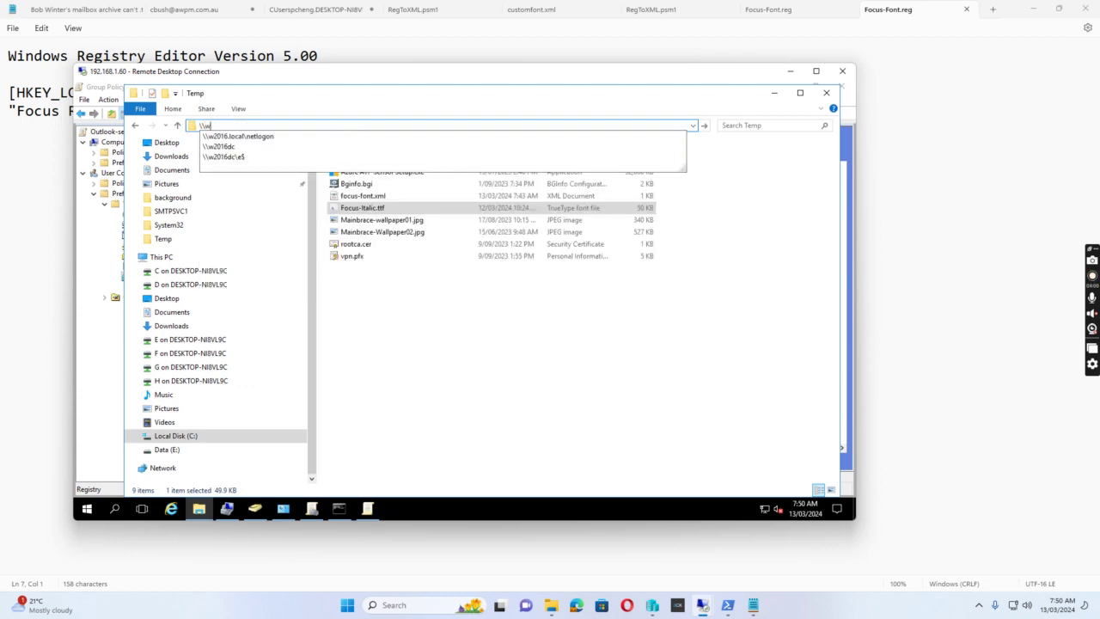
{"action": "left_click", "coordinate": [257, 137]}
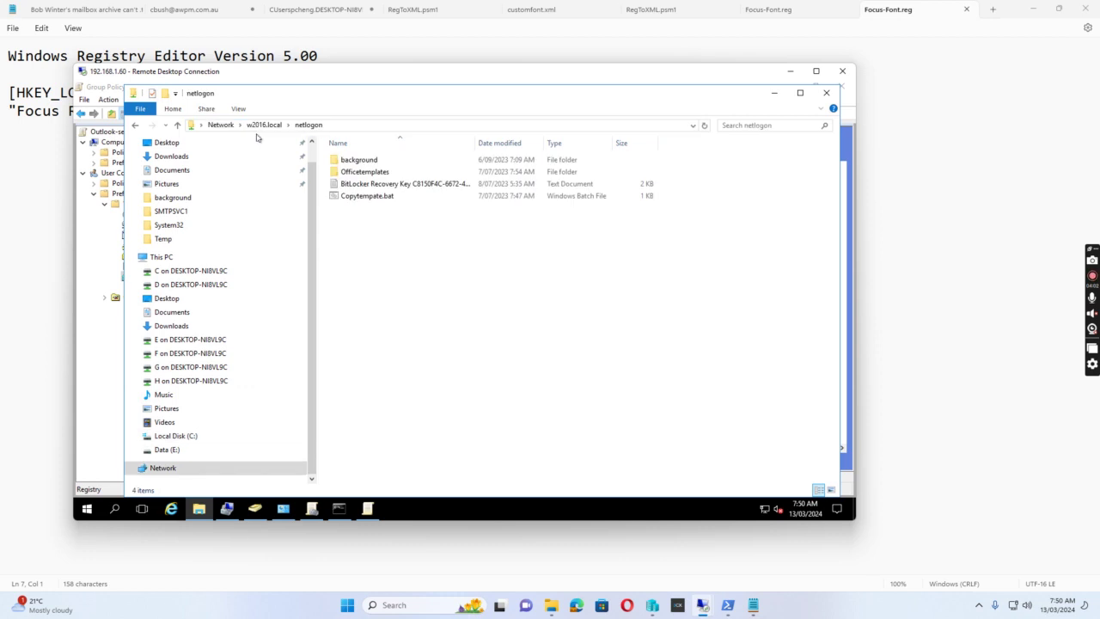
{"action": "right_click", "coordinate": [348, 219]}
{"action": "left_click", "coordinate": [380, 299]}
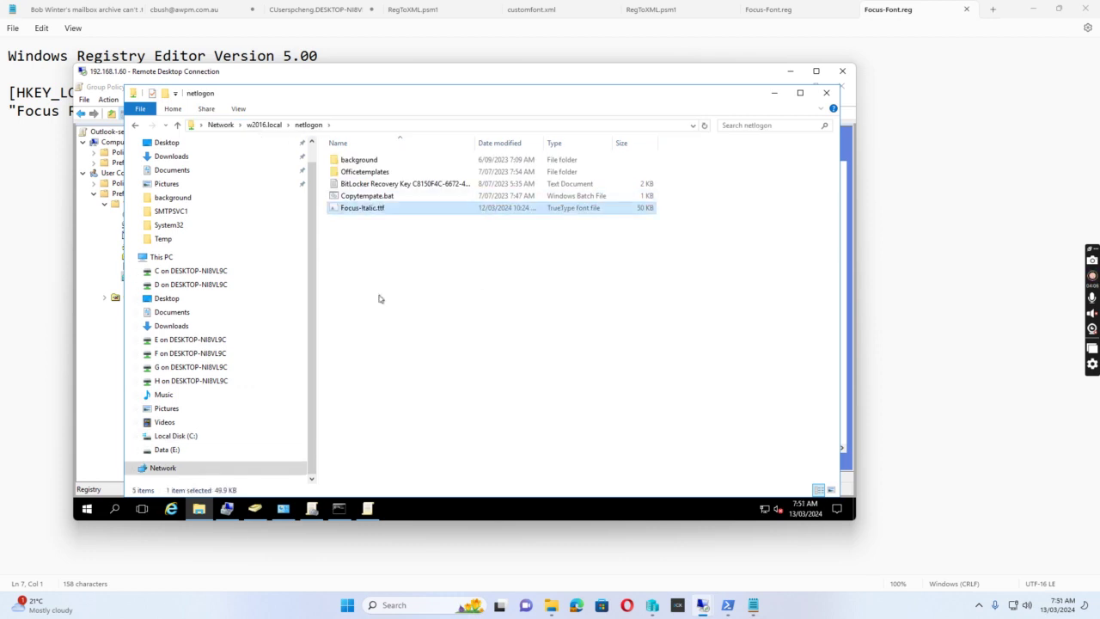
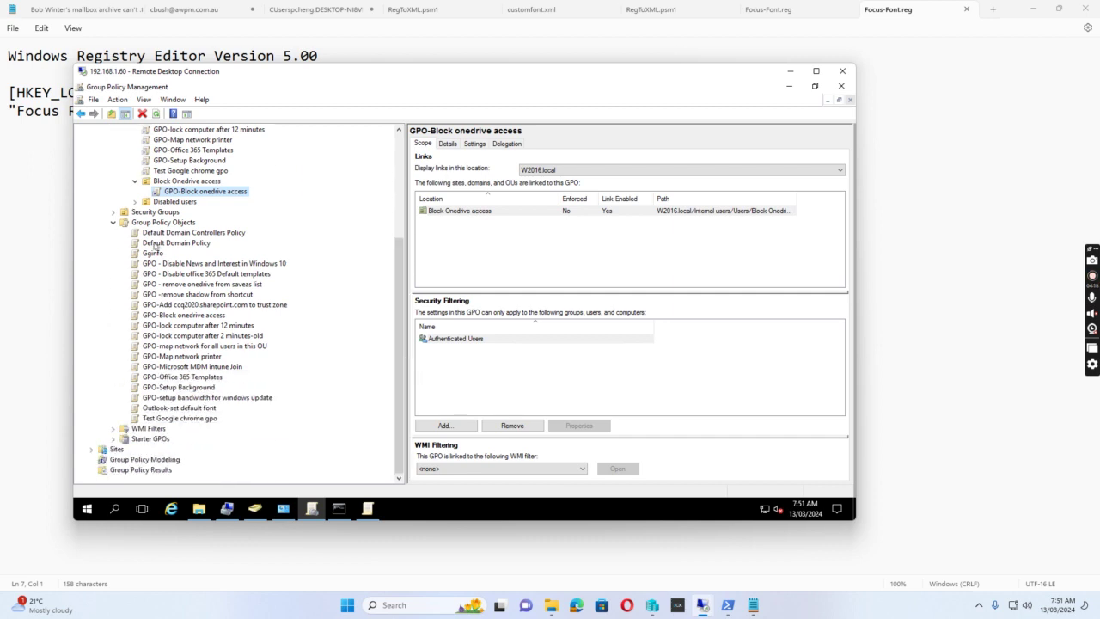
Create an unlinked group policy object named "GPO-Add Focus font to windows 10 computer" in Group Policy Management.
{"action": "left_click", "coordinate": [158, 227]}
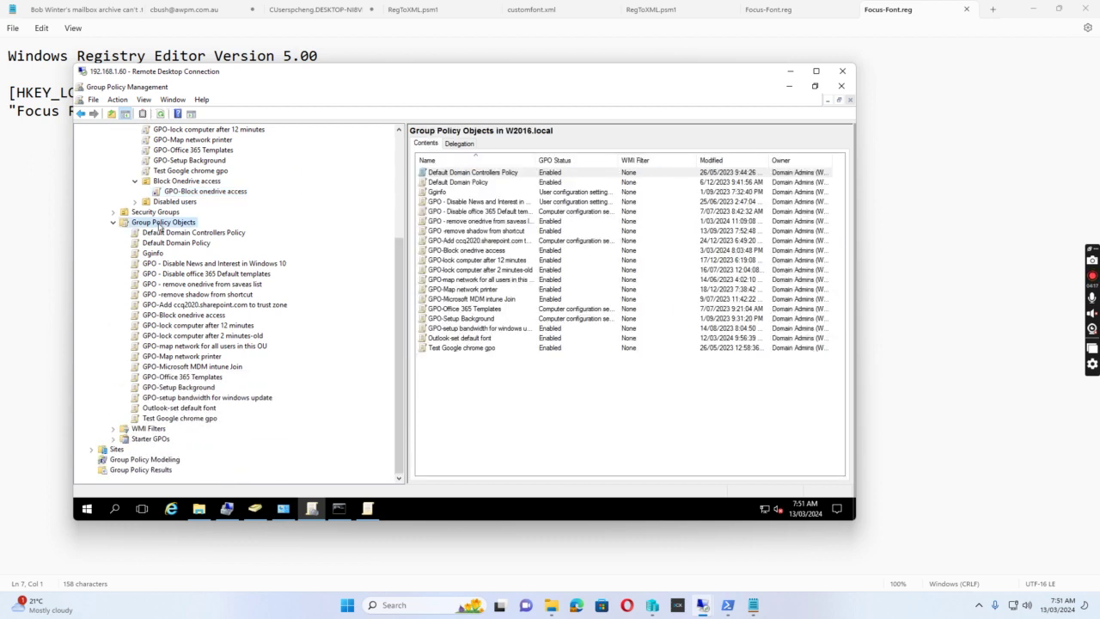
{"action": "right_click", "coordinate": [159, 225]}
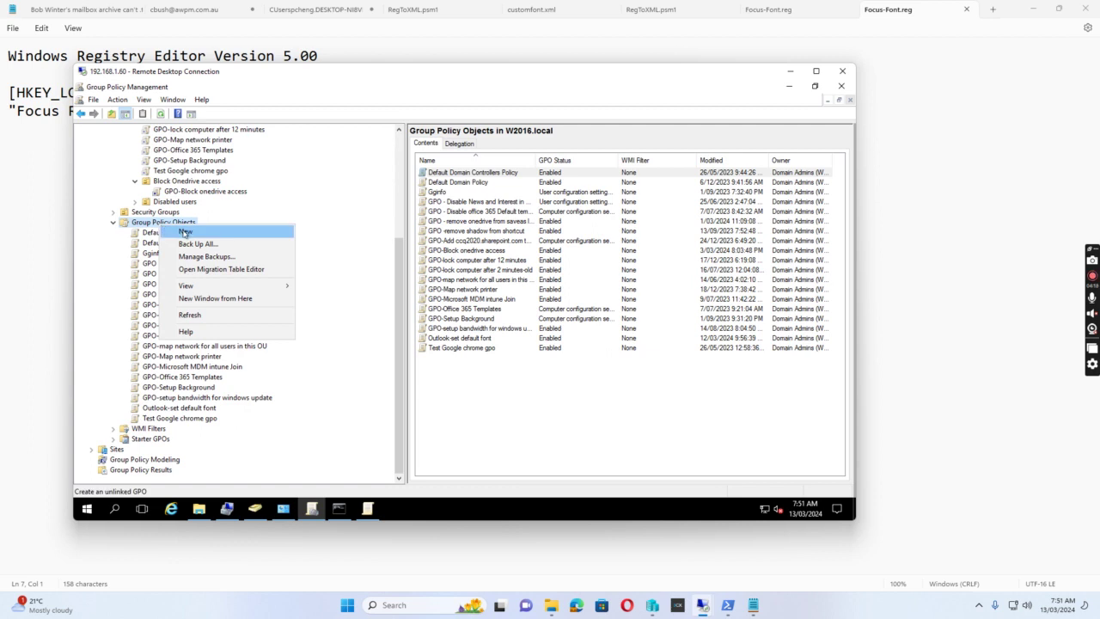
{"action": "left_click", "coordinate": [184, 232]}
{"action": "type", "text": "G"}
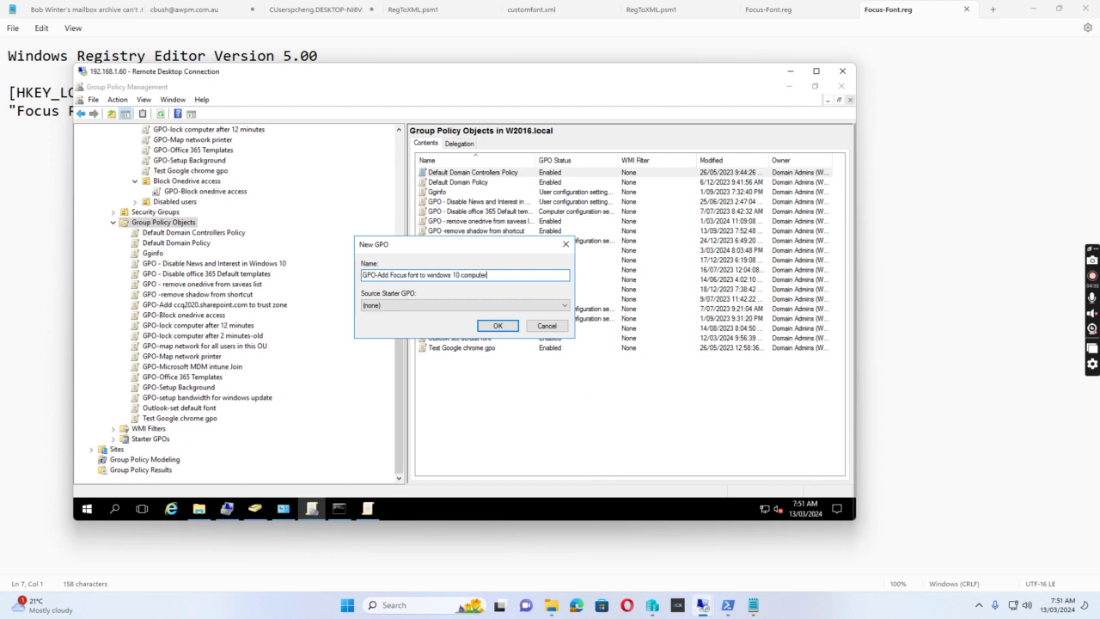
{"action": "left_click", "coordinate": [495, 326]}
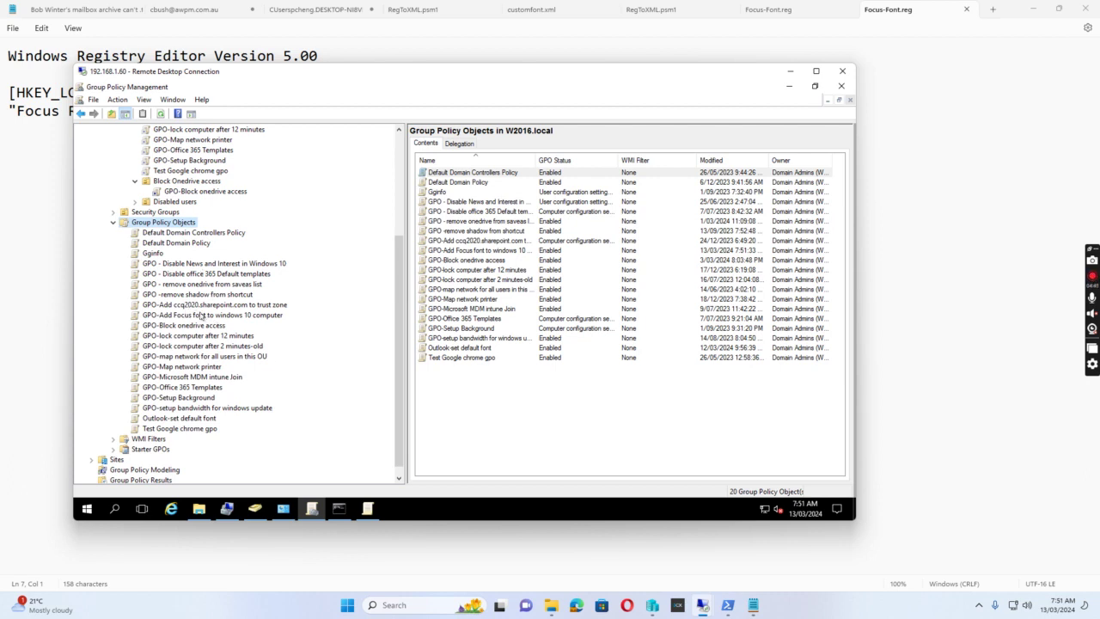
Open the policy "GPO-Add Focus font to windows 10 computer" for editing.
{"action": "left_click", "coordinate": [206, 318]}
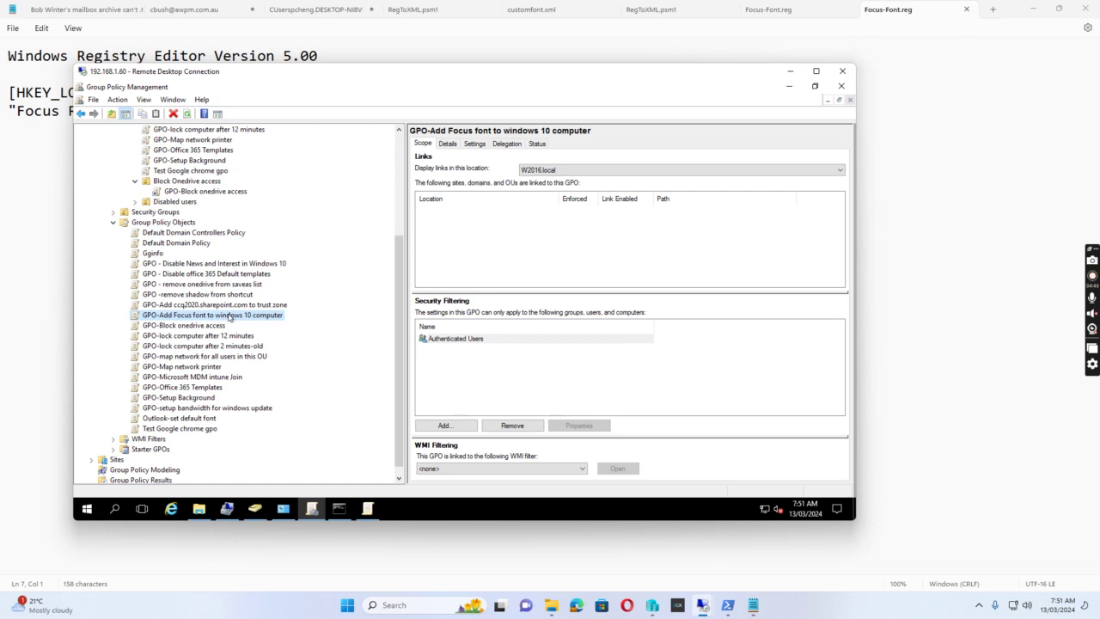
{"action": "right_click", "coordinate": [229, 317]}
{"action": "left_click", "coordinate": [262, 323]}
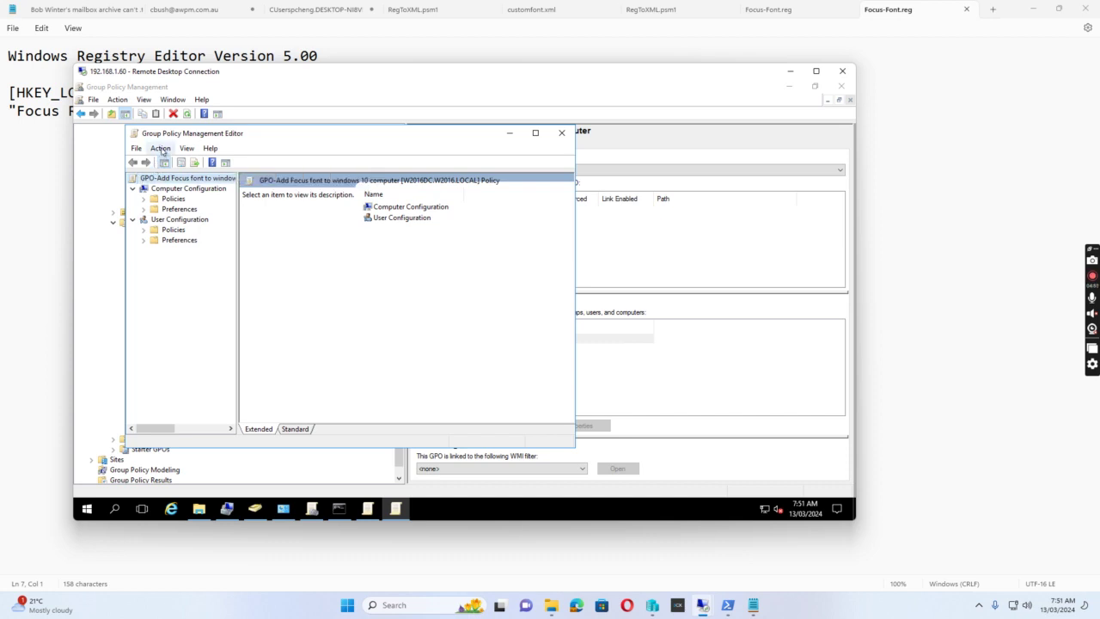
Disable the User Configuration settings in the properties of the Focus font policy.
{"action": "left_click", "coordinate": [161, 149]}
{"action": "left_click", "coordinate": [176, 180]}
{"action": "left_click", "coordinate": [160, 151]}
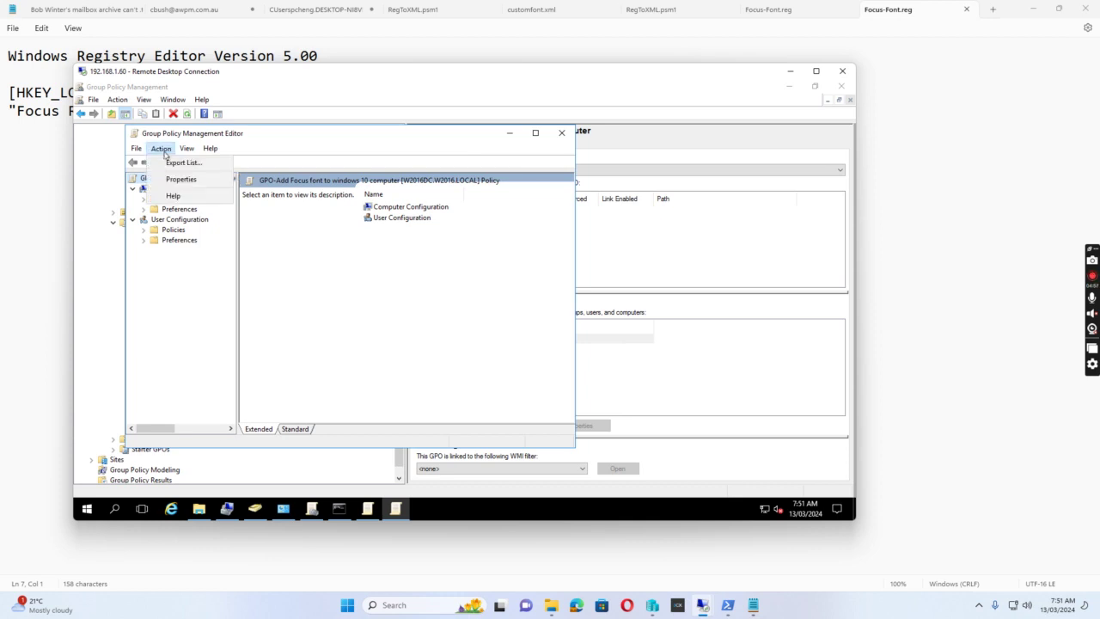
{"action": "left_click", "coordinate": [177, 179]}
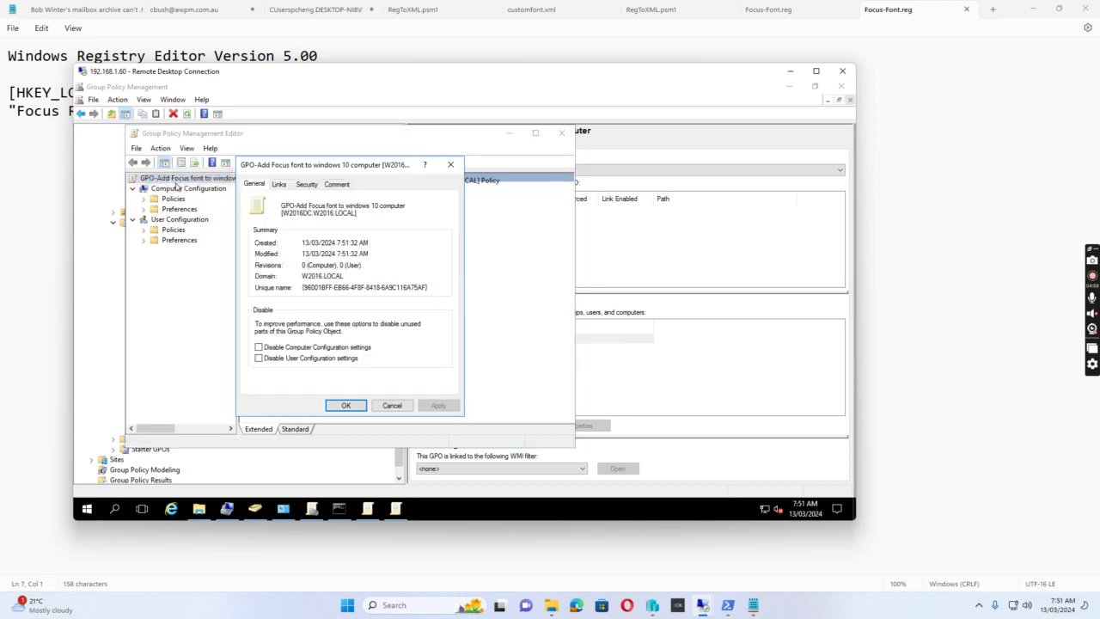
{"action": "left_click", "coordinate": [258, 358]}
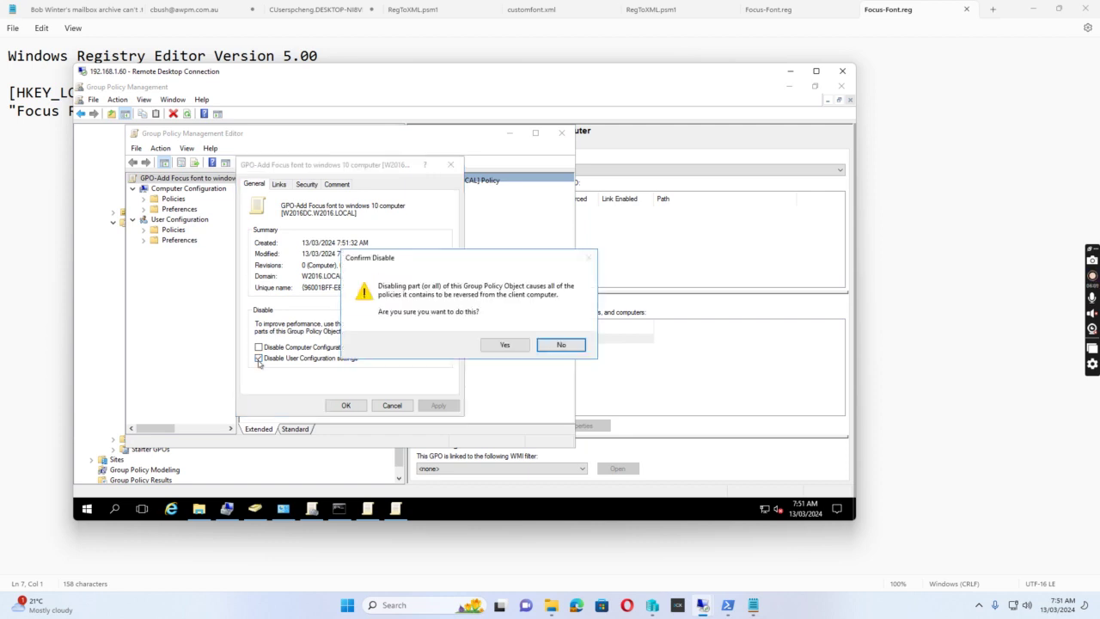
{"action": "left_click", "coordinate": [506, 345]}
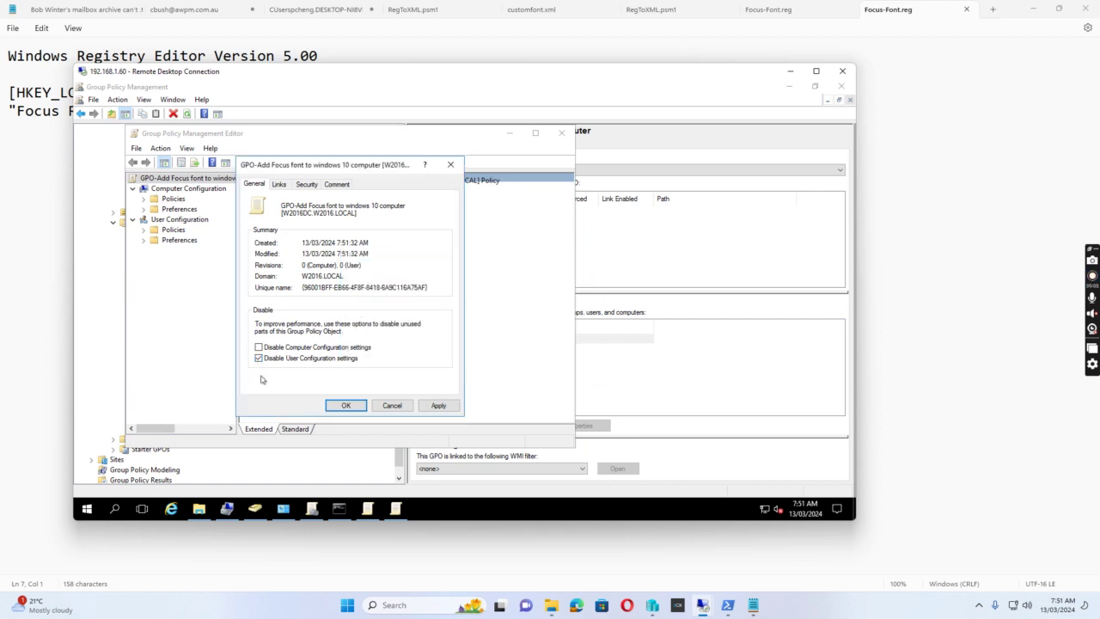
{"action": "left_click", "coordinate": [347, 406]}
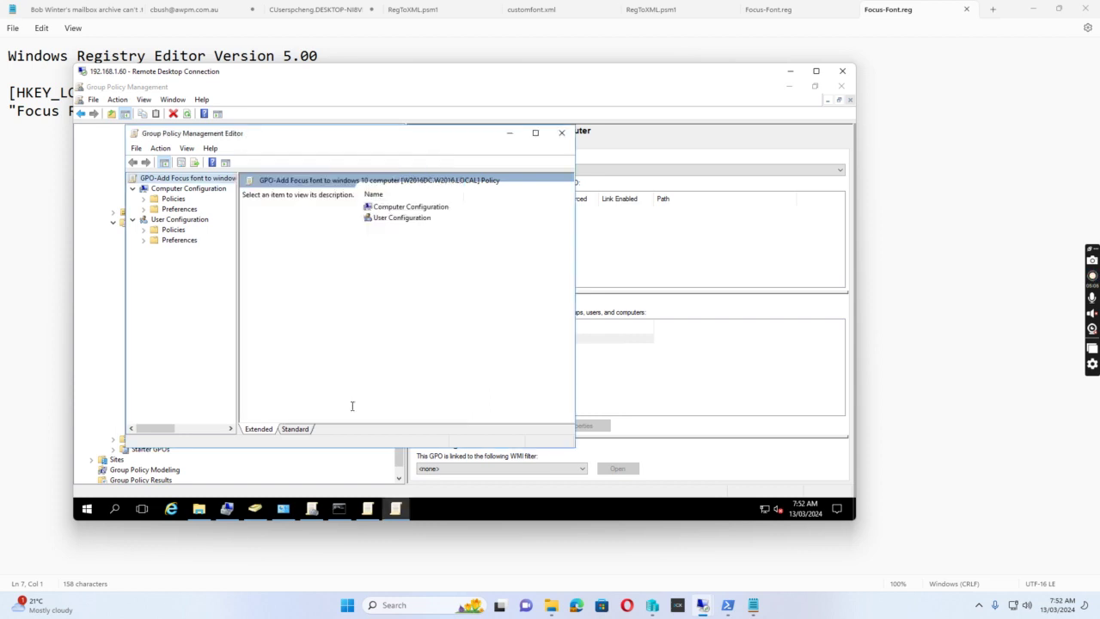
Start a new file item with the Replace action under Files in the Windows Settings of the Computer Configuration preferences.
{"action": "left_click", "coordinate": [143, 208]}
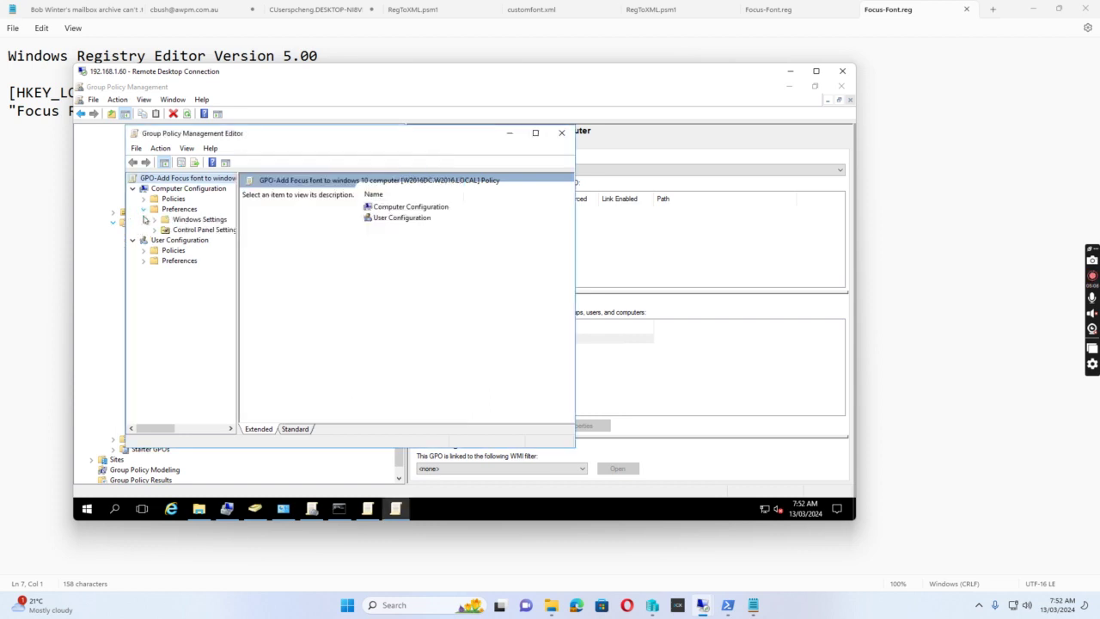
{"action": "left_click", "coordinate": [154, 230]}
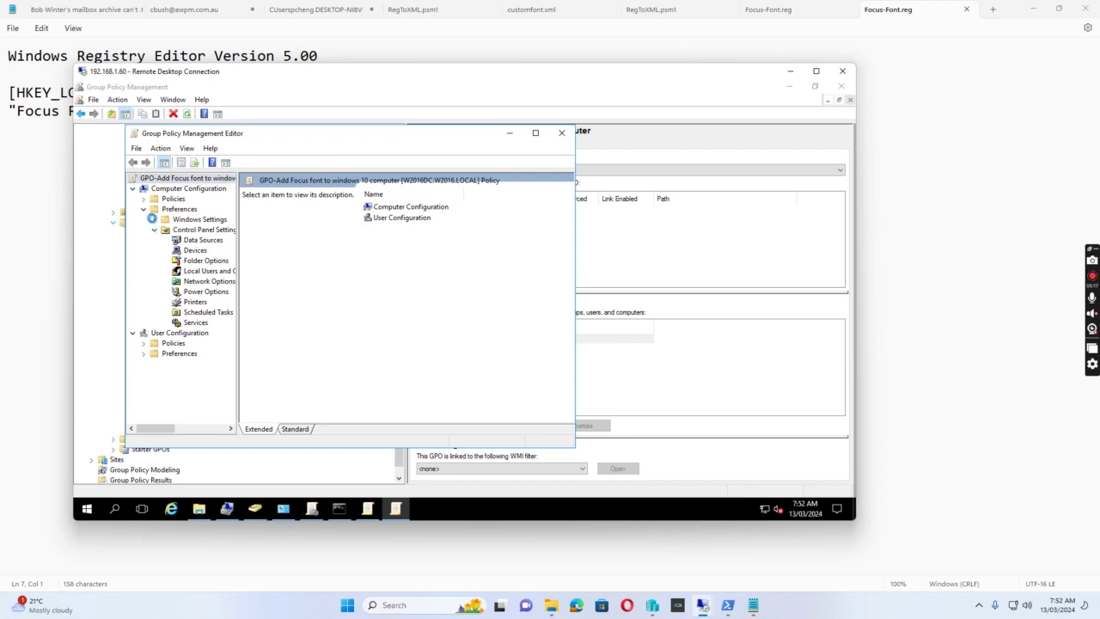
{"action": "left_click", "coordinate": [154, 220]}
{"action": "left_click", "coordinate": [188, 242]}
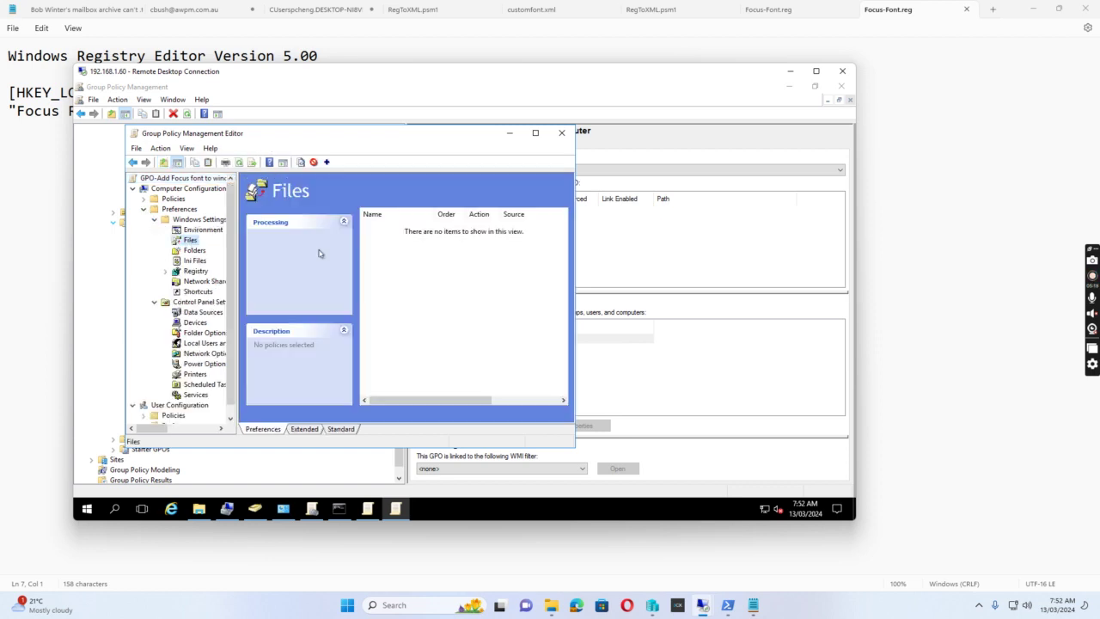
{"action": "right_click", "coordinate": [371, 249]}
{"action": "mouse_move", "coordinate": [445, 259]}
{"action": "left_click", "coordinate": [486, 257]}
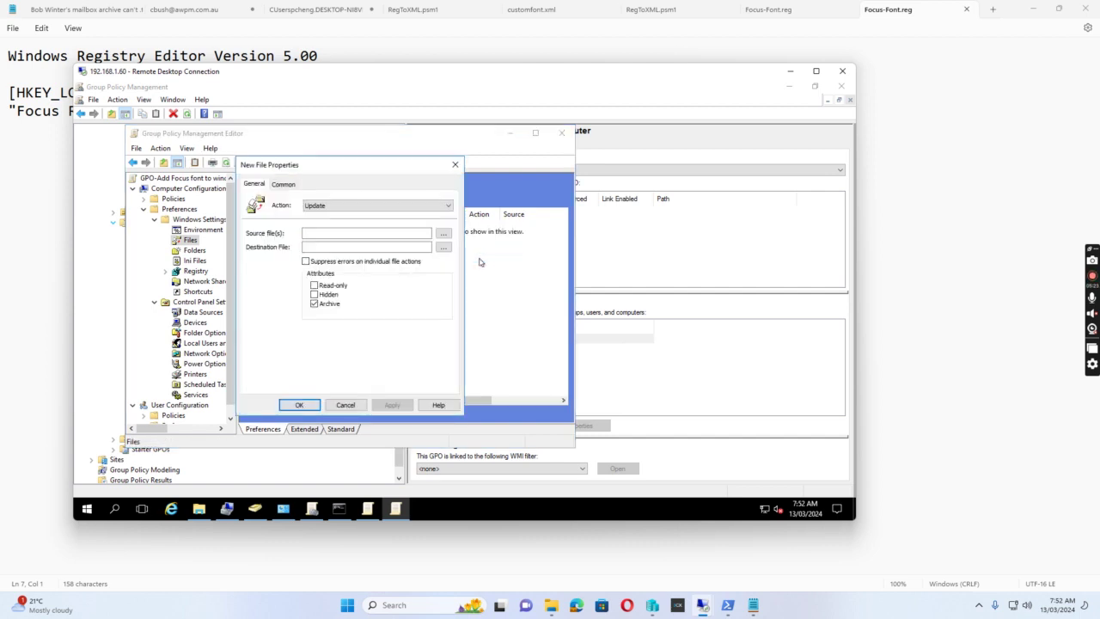
{"action": "left_click", "coordinate": [440, 207]}
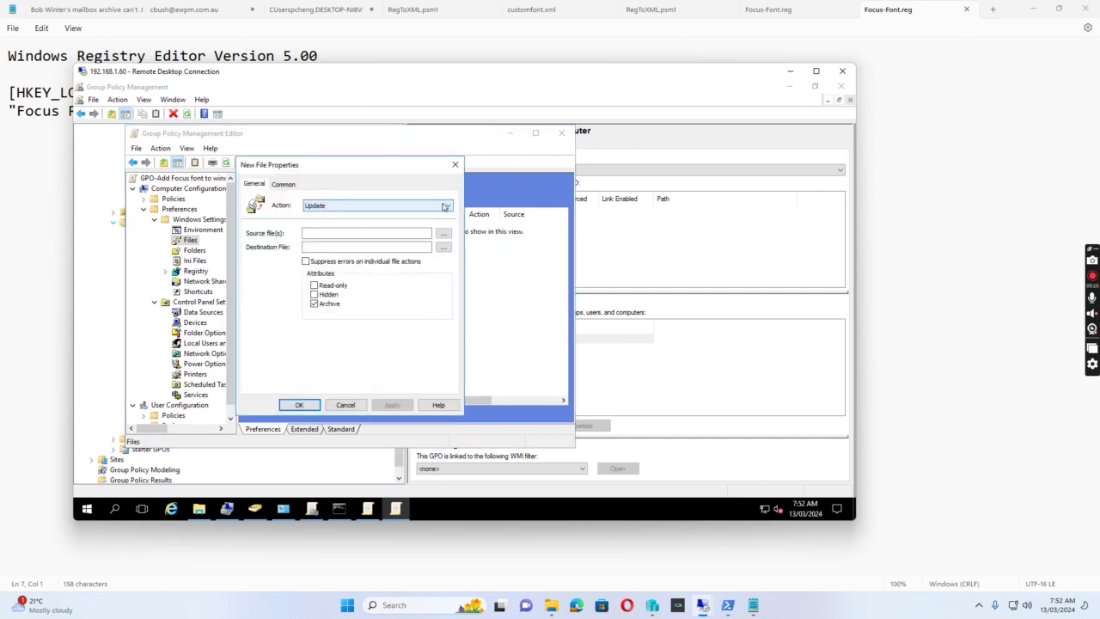
{"action": "left_click", "coordinate": [445, 206]}
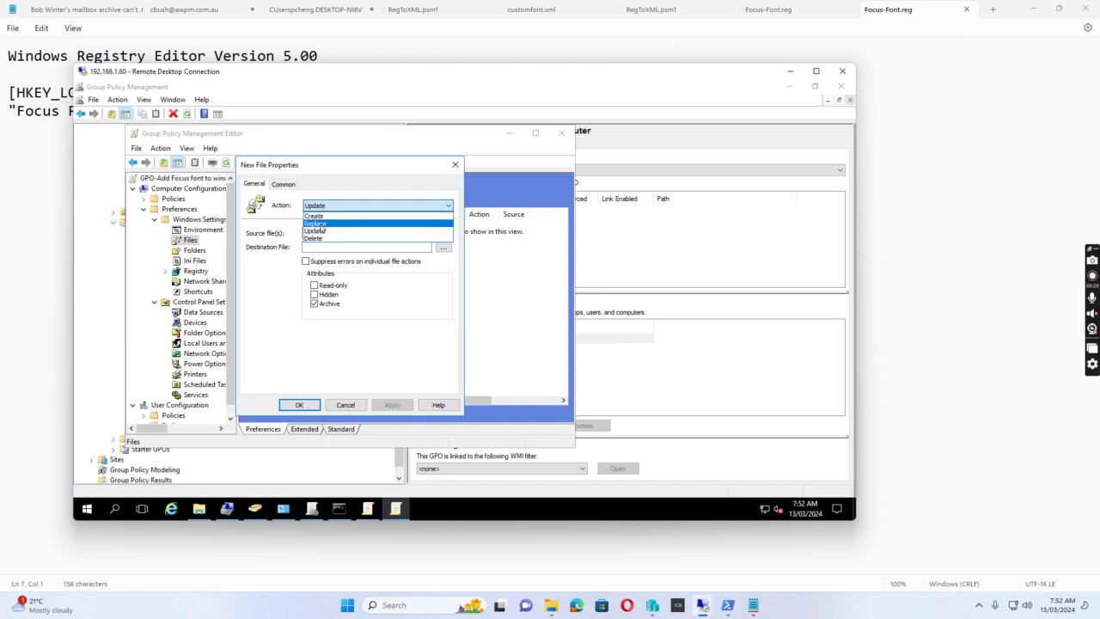
{"action": "left_click", "coordinate": [320, 225]}
Set the new item's source file to \\w2016.local\netlogon\Focus-Italic.ttf.
{"action": "left_click", "coordinate": [443, 234]}
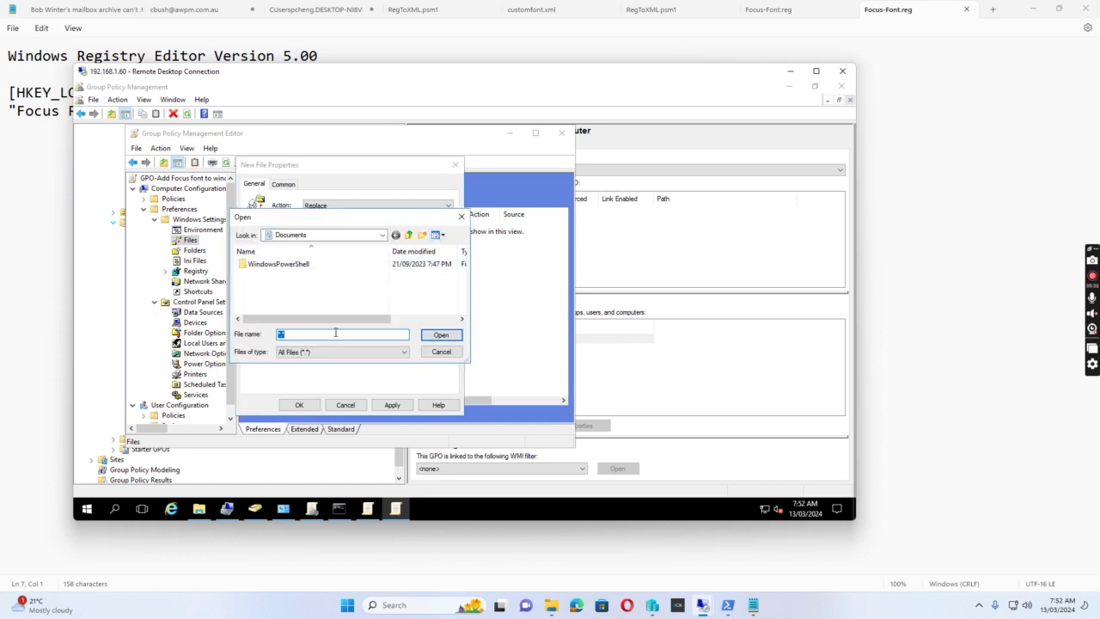
{"action": "type", "text": "\\\\w2016.local"}
{"action": "type", "text": "\\"}
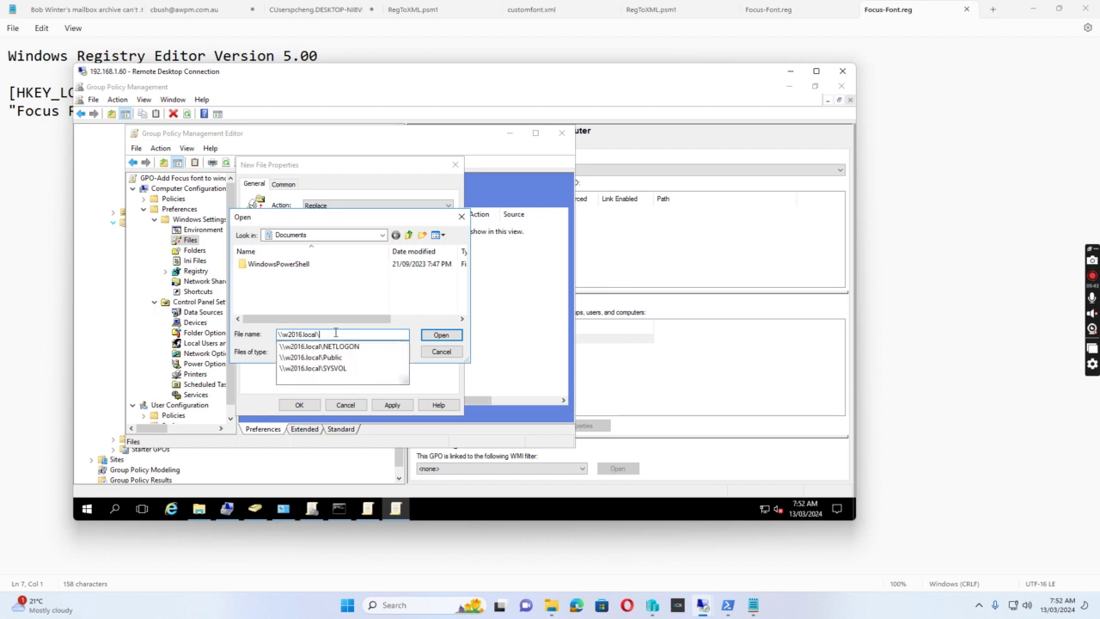
{"action": "type", "text": "netlogon"}
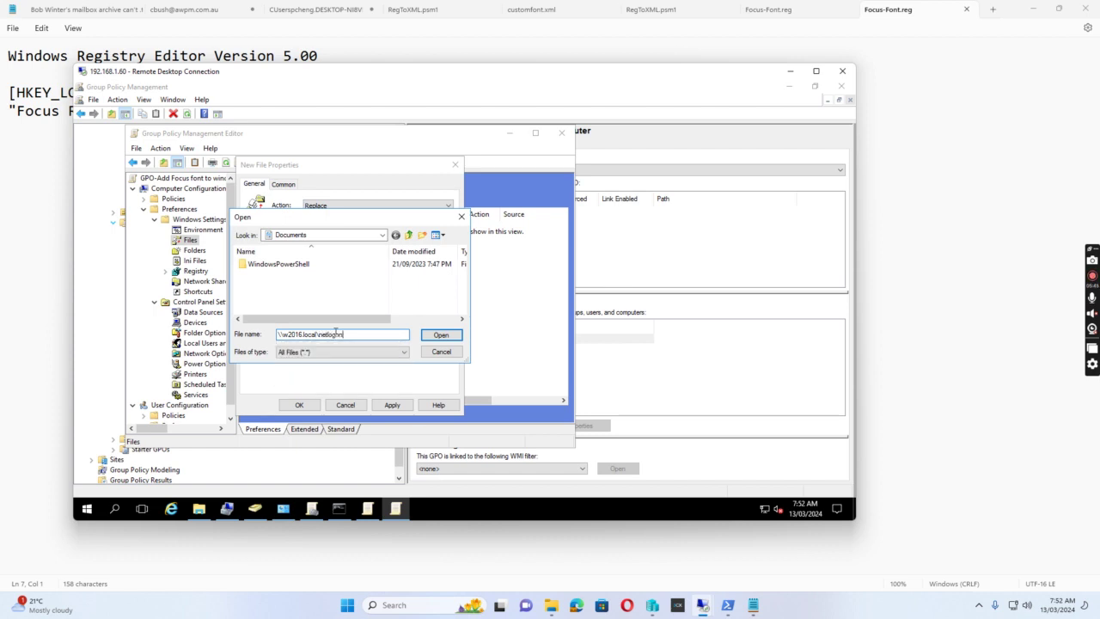
{"action": "left_click", "coordinate": [441, 334]}
{"action": "left_click", "coordinate": [305, 308]}
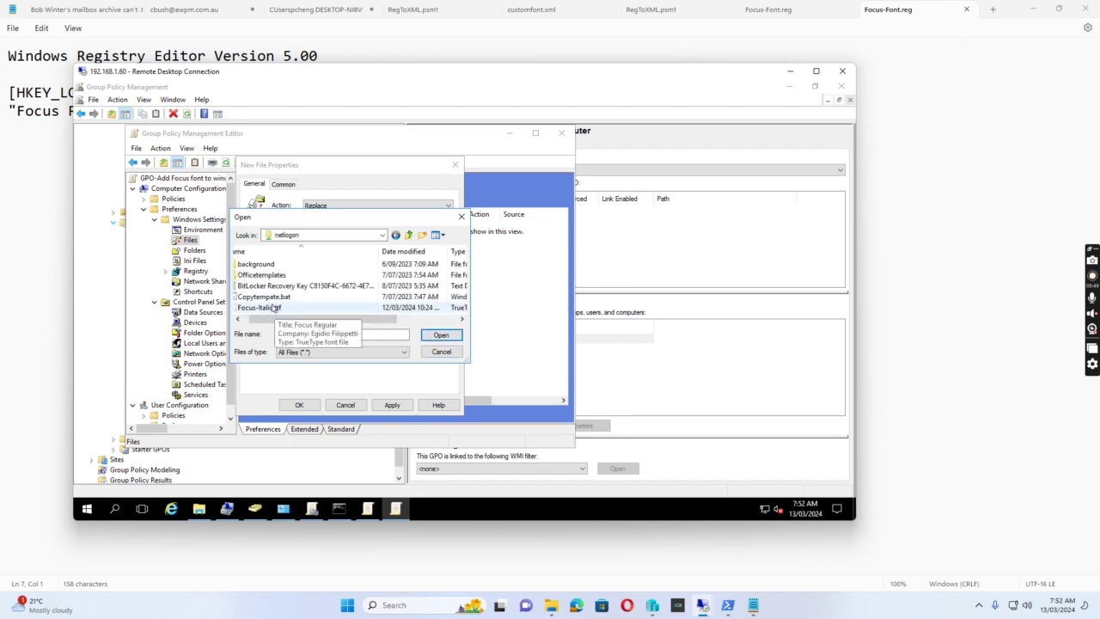
{"action": "left_click", "coordinate": [443, 336]}
Set the new item's destination file to c:\windows\fonts\Focus-Italic.ttf, reusing the file name from the source path.
{"action": "left_click", "coordinate": [351, 248]}
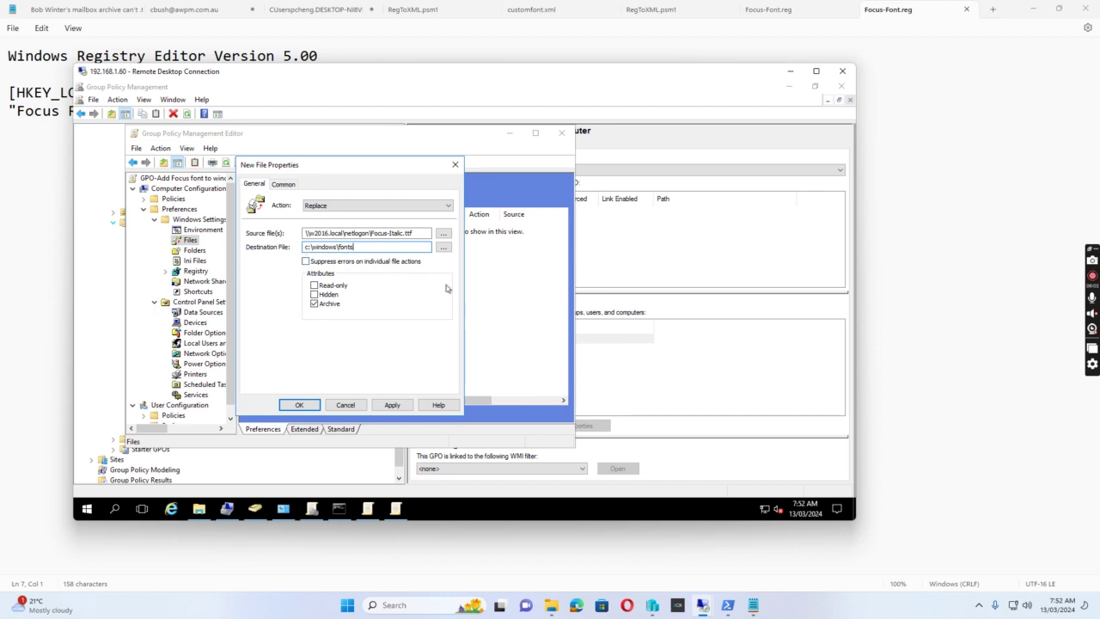
{"action": "type", "text": "\\Focus-I"}
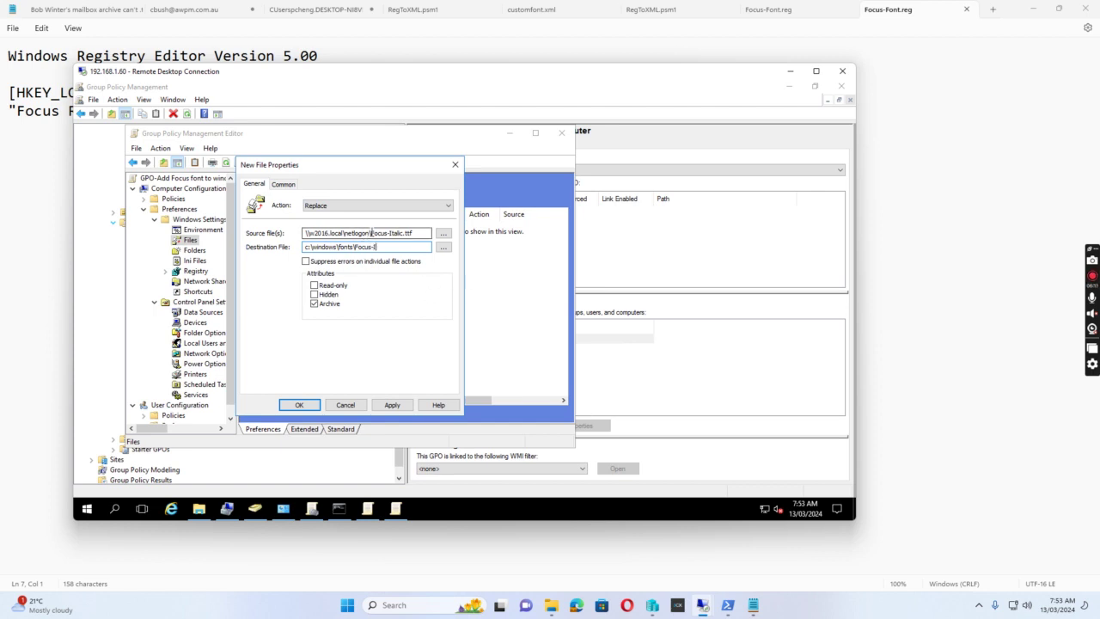
{"action": "left_click_drag", "start_coordinate": [371, 233], "coordinate": [415, 233]}
{"action": "key", "text": "ctrl+c"}
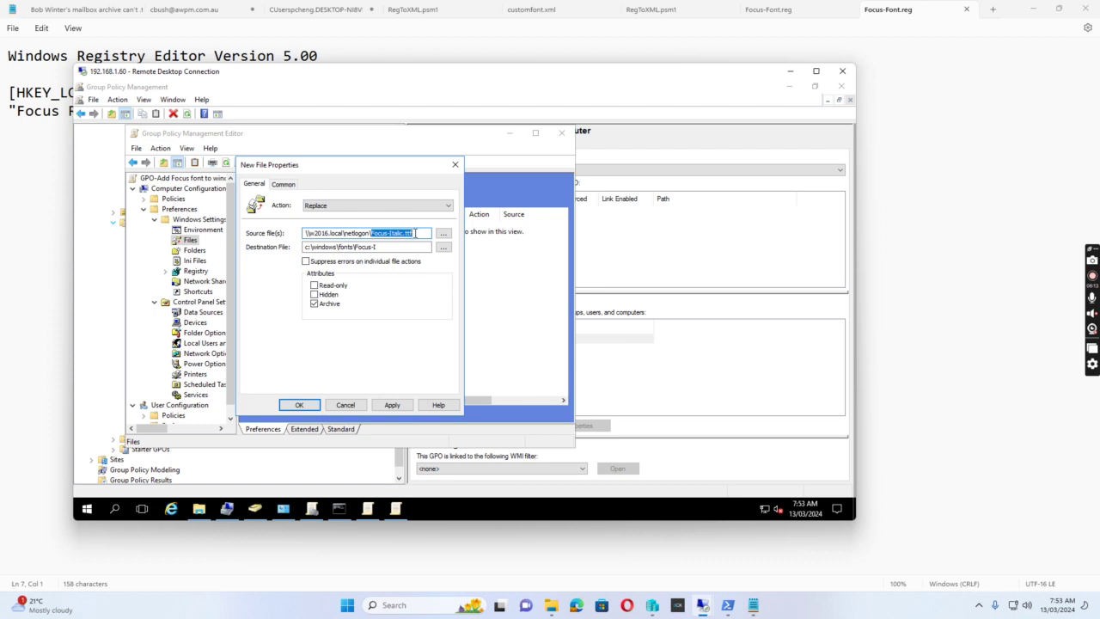
{"action": "left_click_drag", "start_coordinate": [376, 246], "coordinate": [365, 247]}
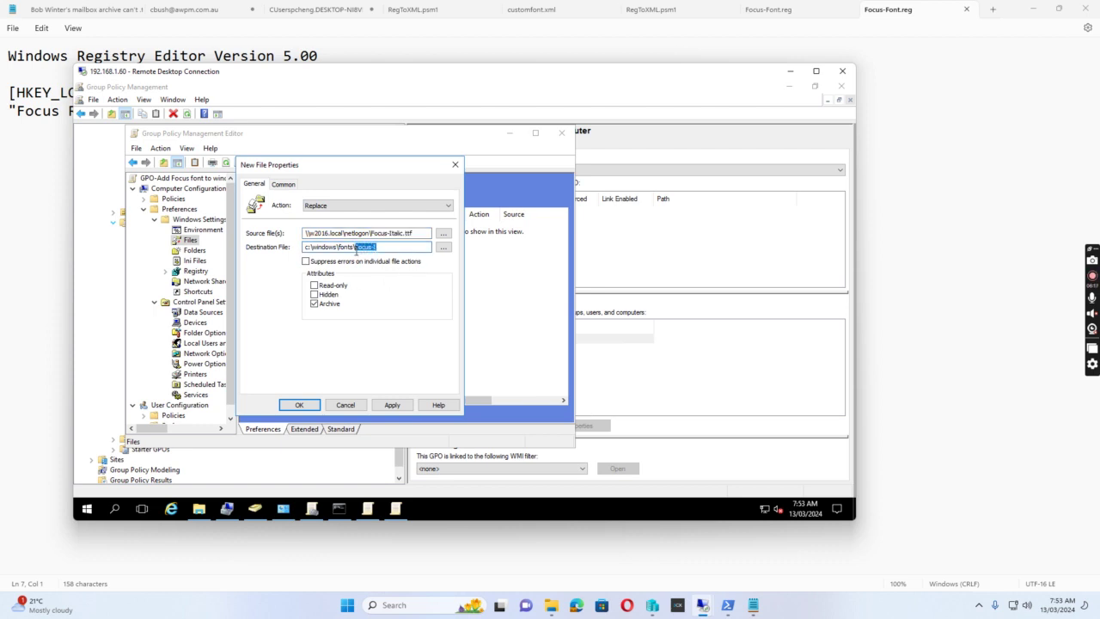
{"action": "key", "text": "ctrl+v"}
Check the Windows folder on Local Disk (C:) in File Explorer for the Fonts folder and return to the file item.
{"action": "left_click", "coordinate": [200, 508]}
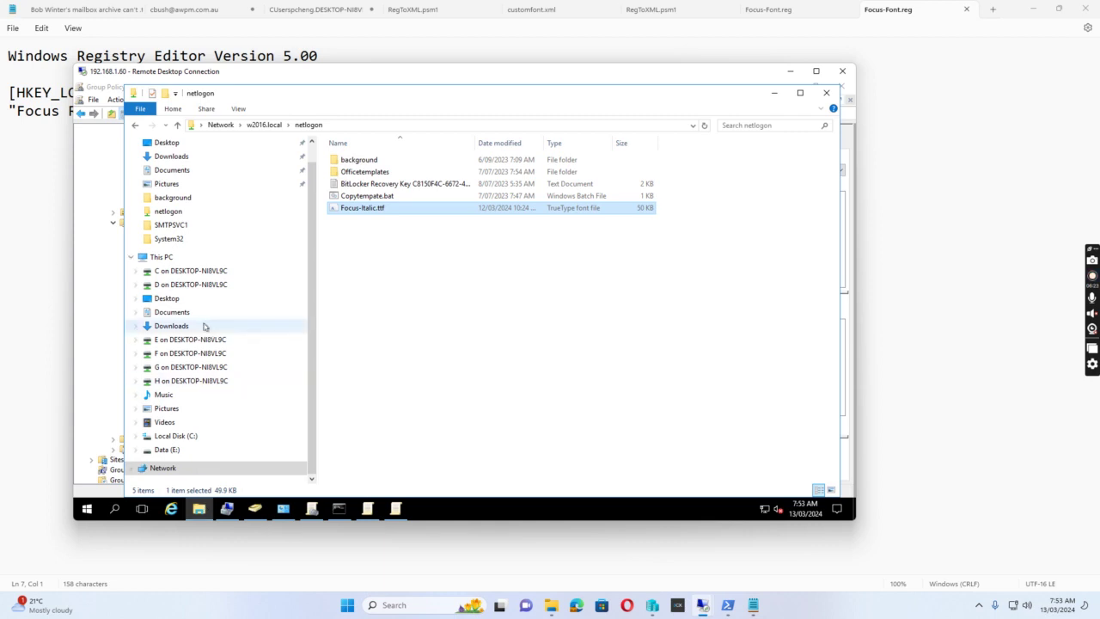
{"action": "left_click", "coordinate": [181, 435]}
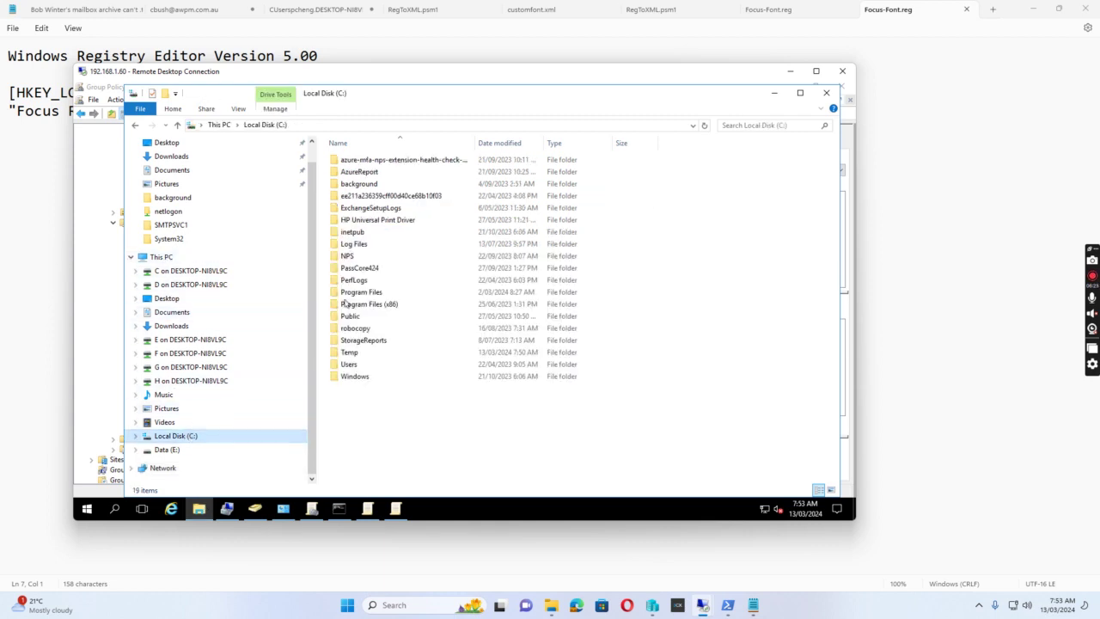
{"action": "double_click", "coordinate": [355, 377]}
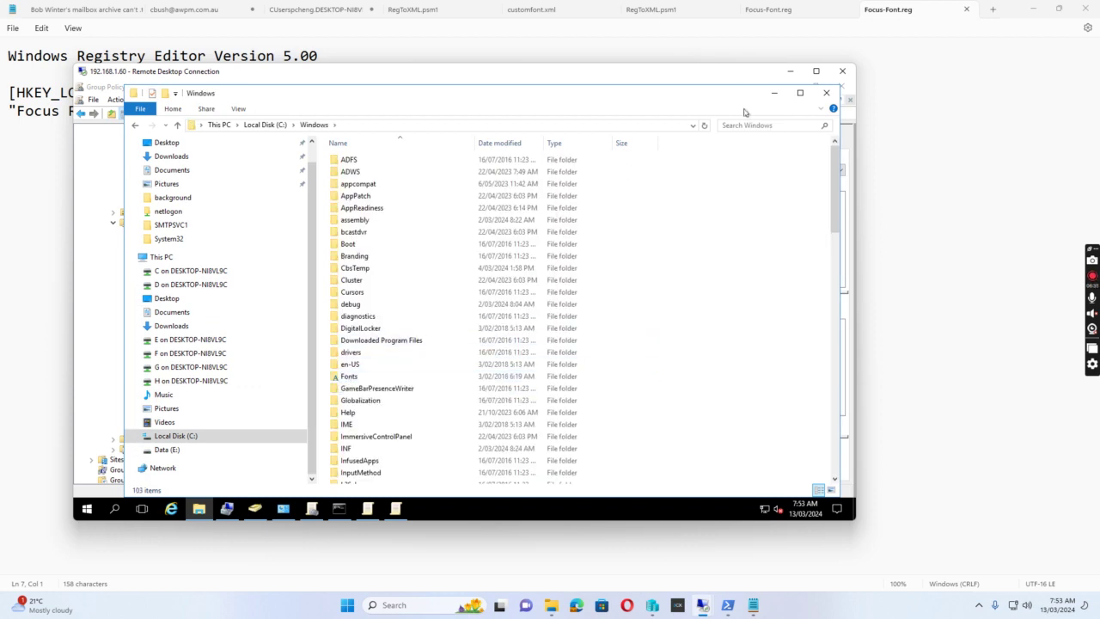
{"action": "left_click", "coordinate": [773, 93]}
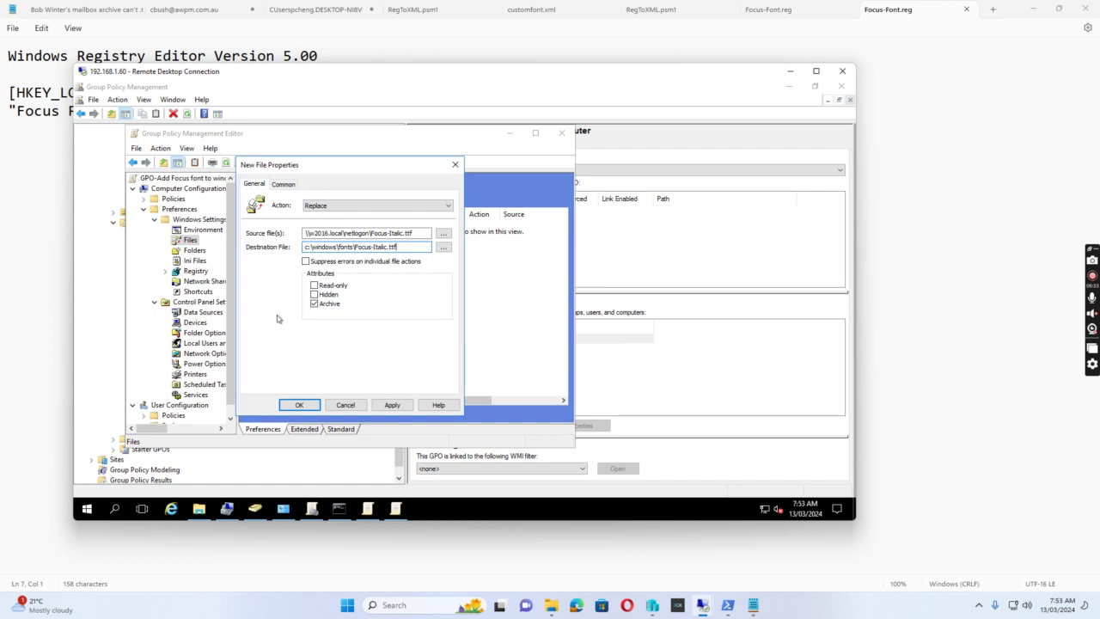
Apply and save the Focus-Italic.ttf file item.
{"action": "left_click", "coordinate": [306, 234]}
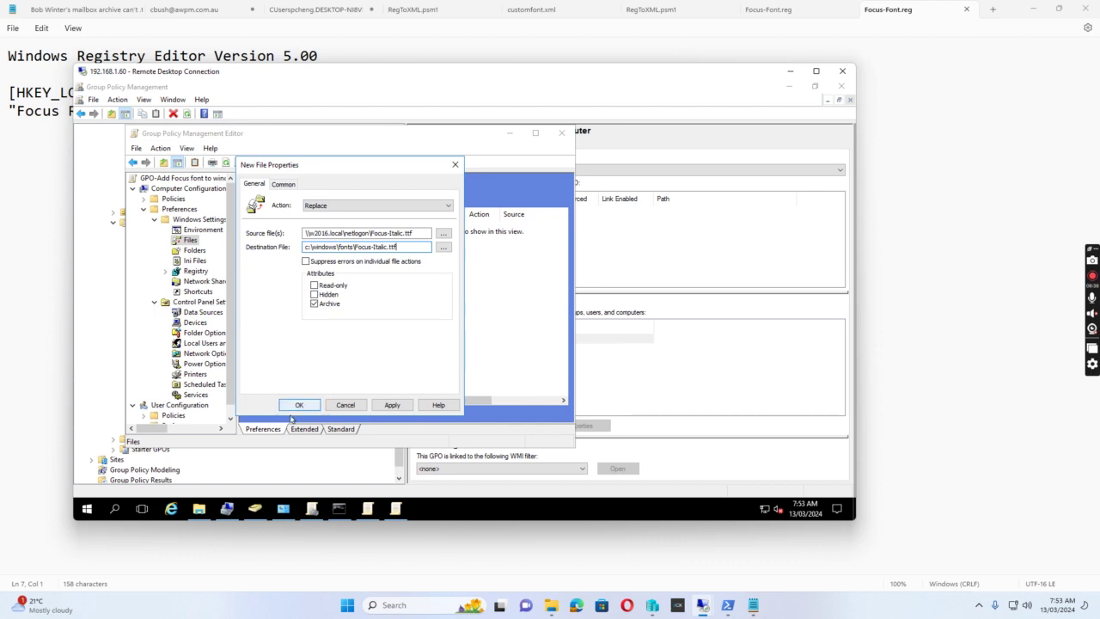
{"action": "left_click", "coordinate": [392, 406]}
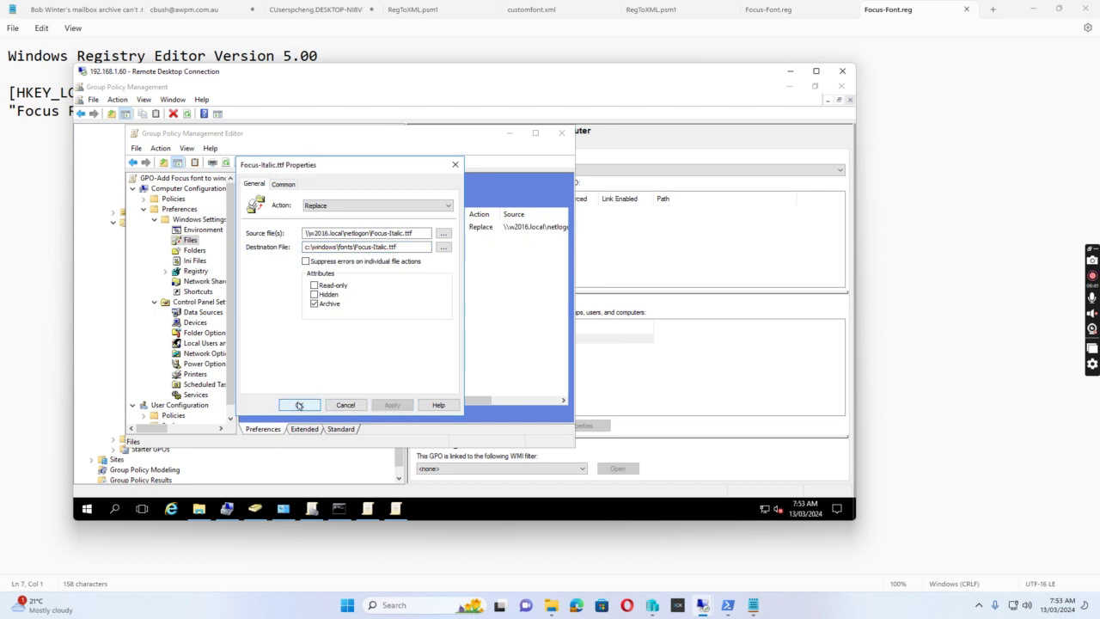
{"action": "left_click", "coordinate": [300, 405]}
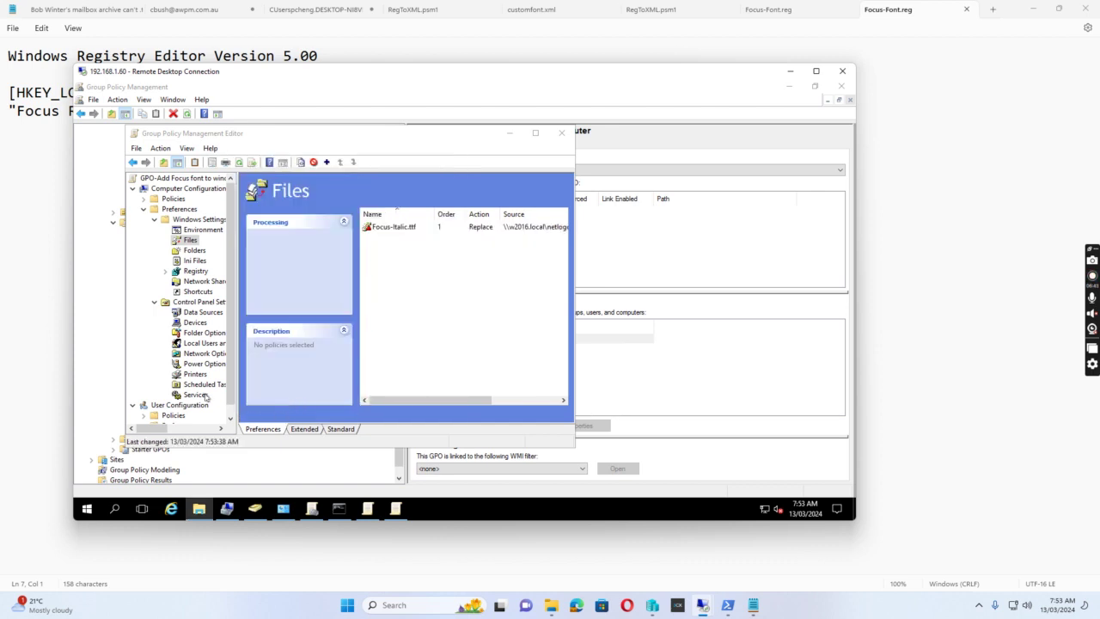
Show the Registry items in the Windows Settings of the Computer Configuration preferences.
{"action": "left_click", "coordinate": [189, 273]}
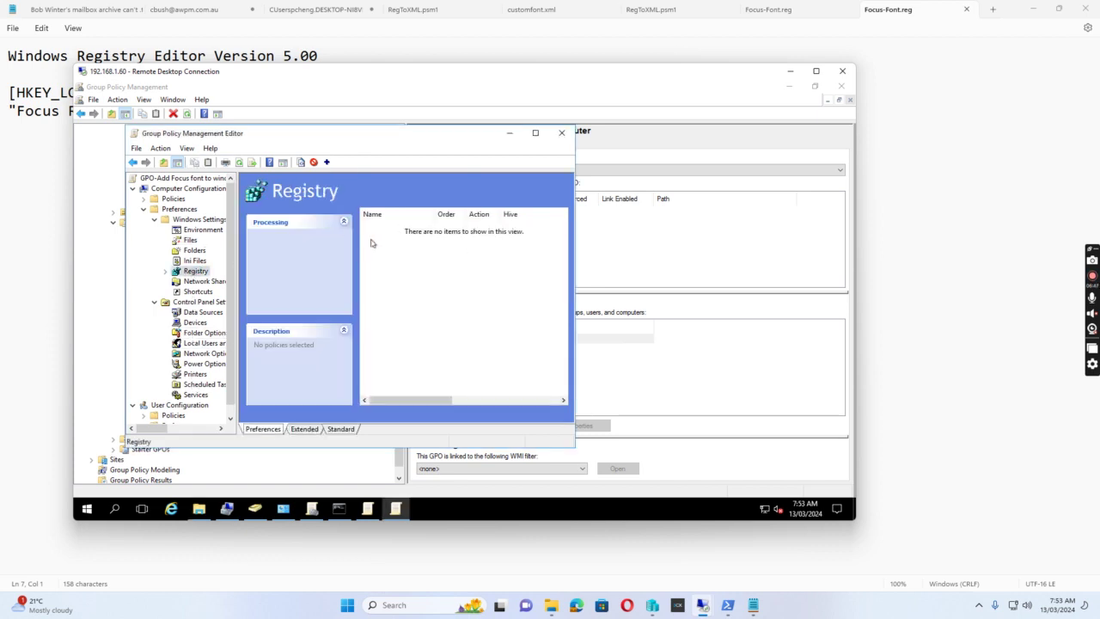
{"action": "right_click", "coordinate": [374, 242]}
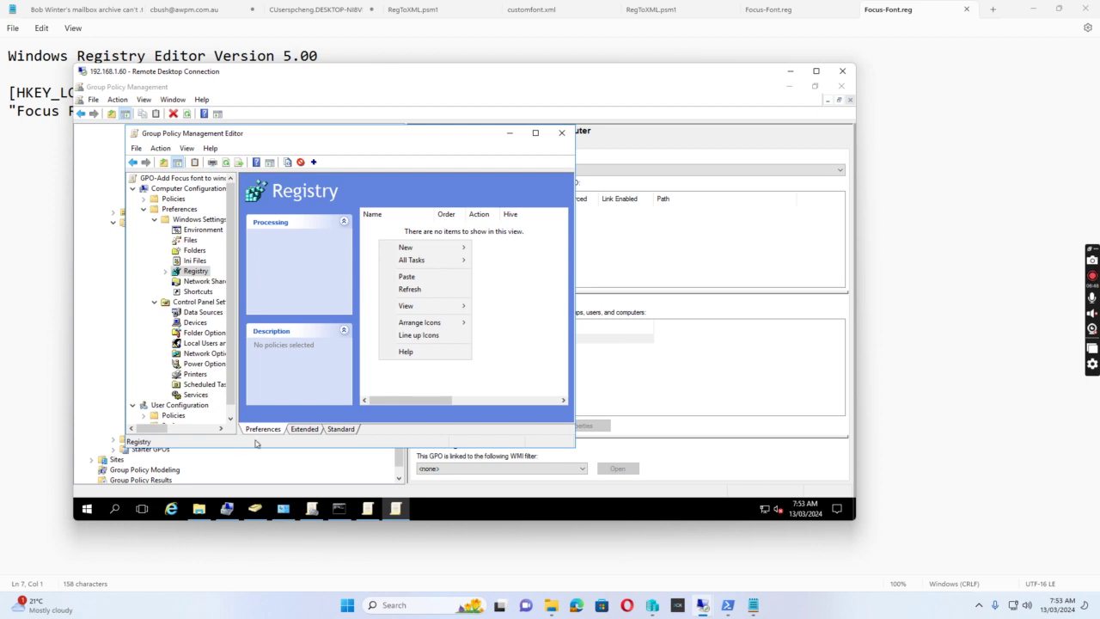
{"action": "left_click", "coordinate": [371, 332]}
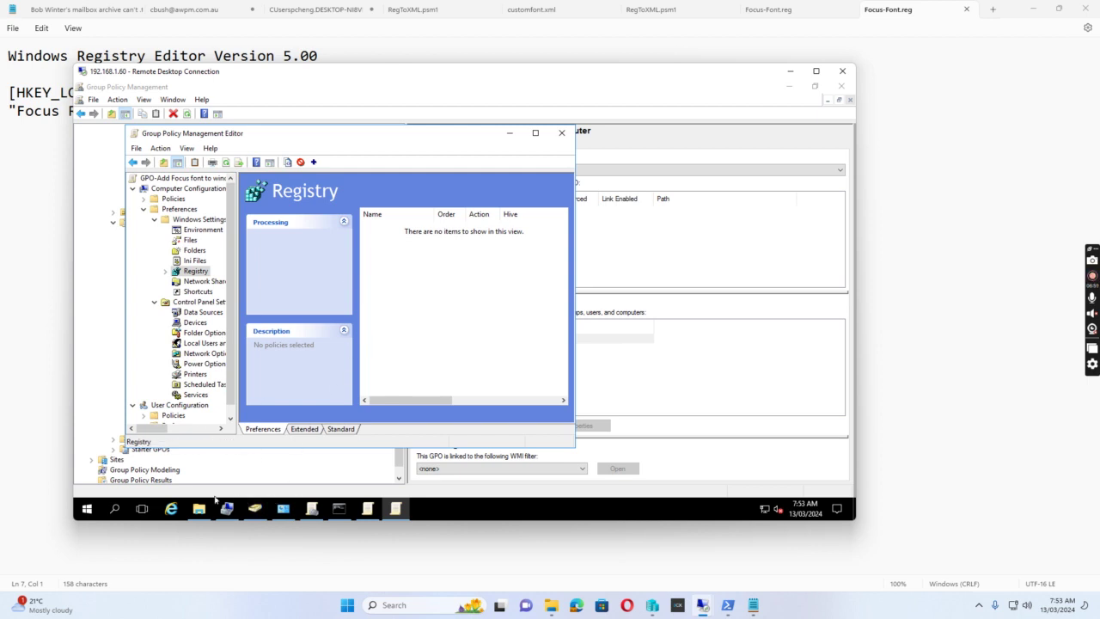
Copy the focus-font.xml file from C:\Temp in File Explorer.
{"action": "left_click", "coordinate": [198, 507]}
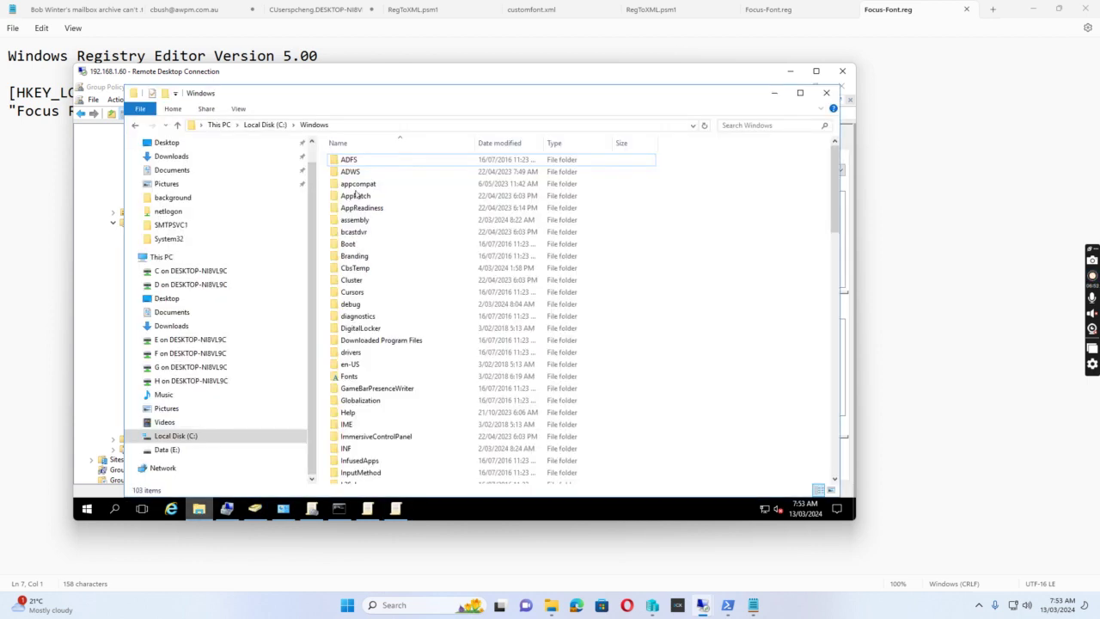
{"action": "left_click", "coordinate": [184, 435]}
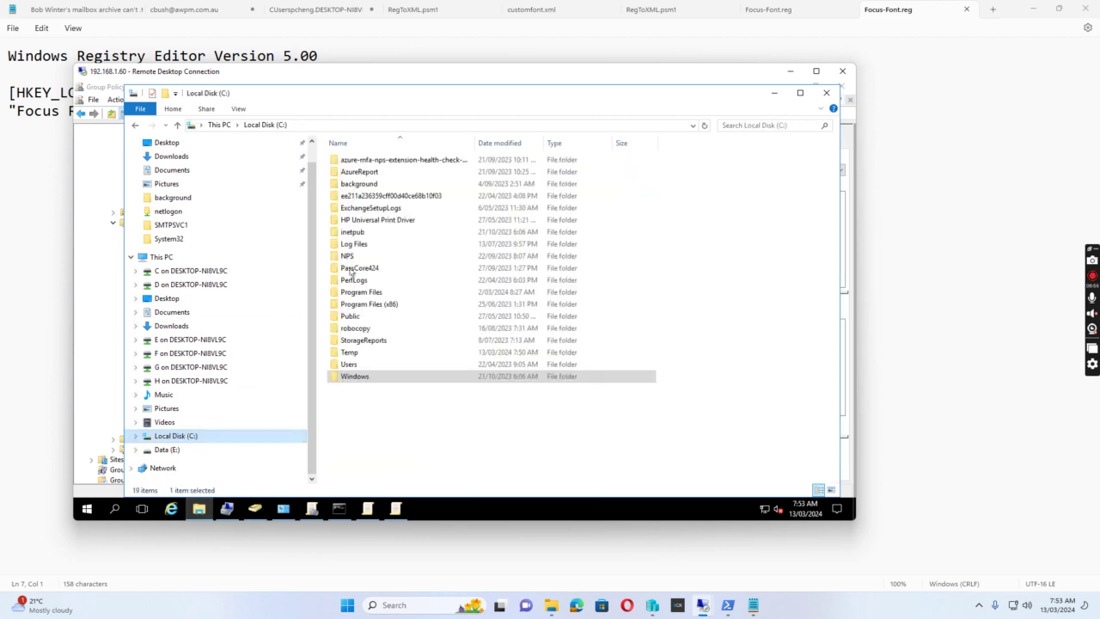
{"action": "double_click", "coordinate": [355, 356]}
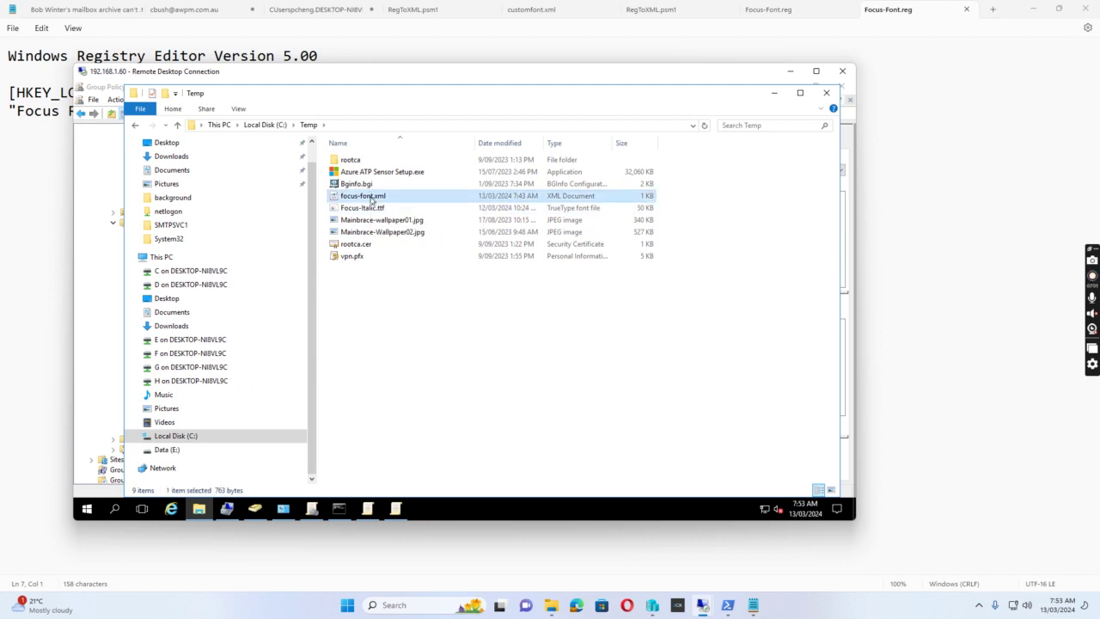
{"action": "right_click", "coordinate": [371, 200]}
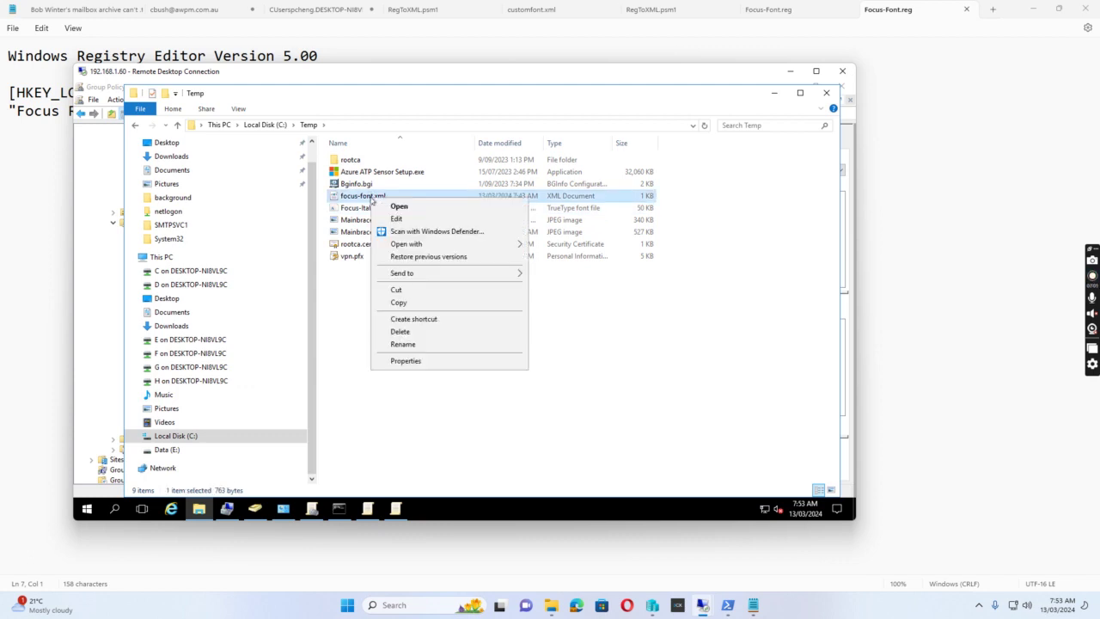
{"action": "left_click", "coordinate": [404, 305]}
{"action": "mouse_move", "coordinate": [243, 519]}
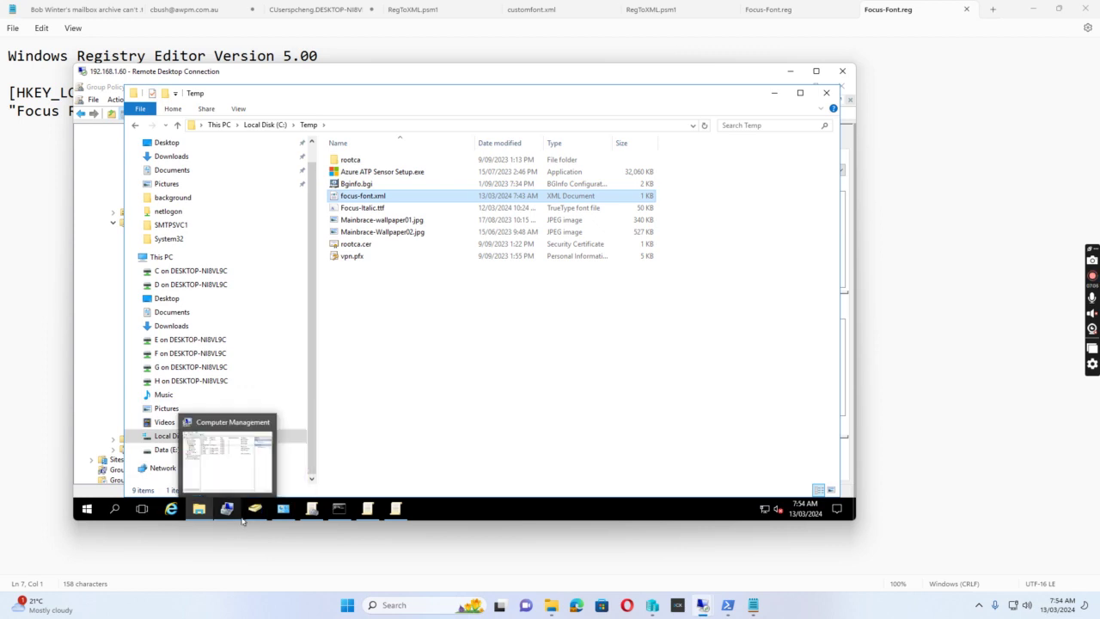
Switch back to the Group Policy Management Editor and create a new collection item under Registry.
{"action": "left_click", "coordinate": [395, 508]}
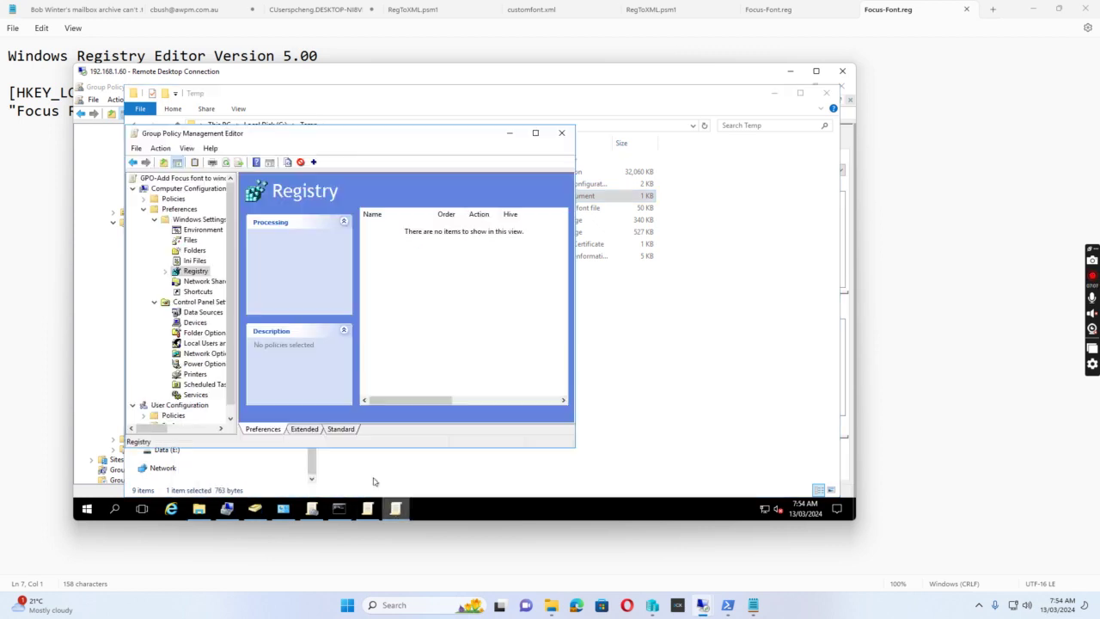
{"action": "right_click", "coordinate": [389, 250]}
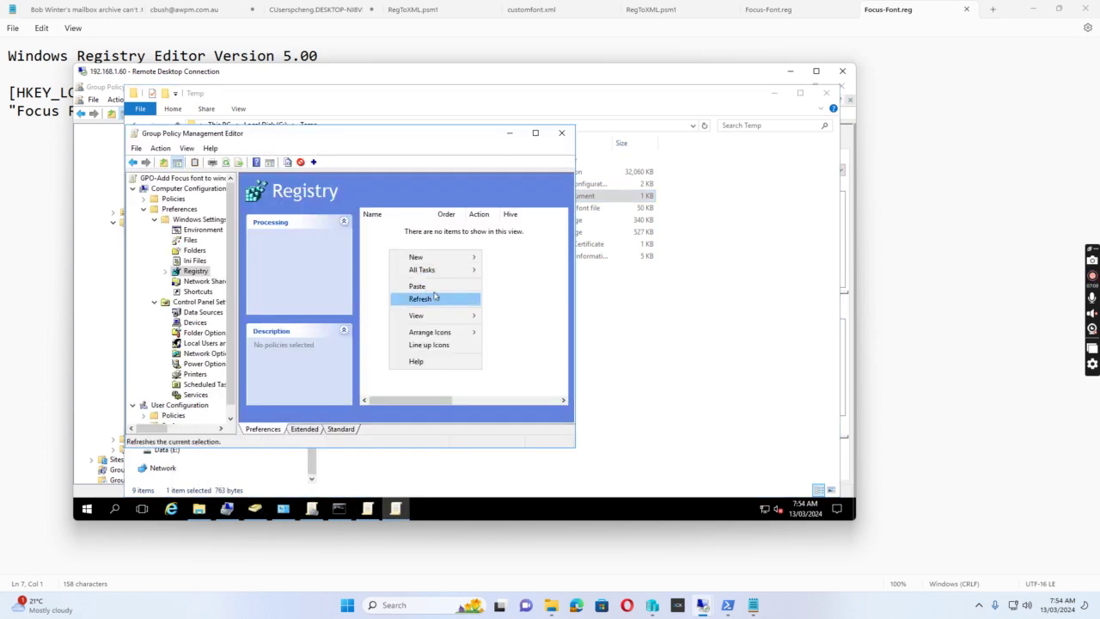
{"action": "mouse_move", "coordinate": [441, 260]}
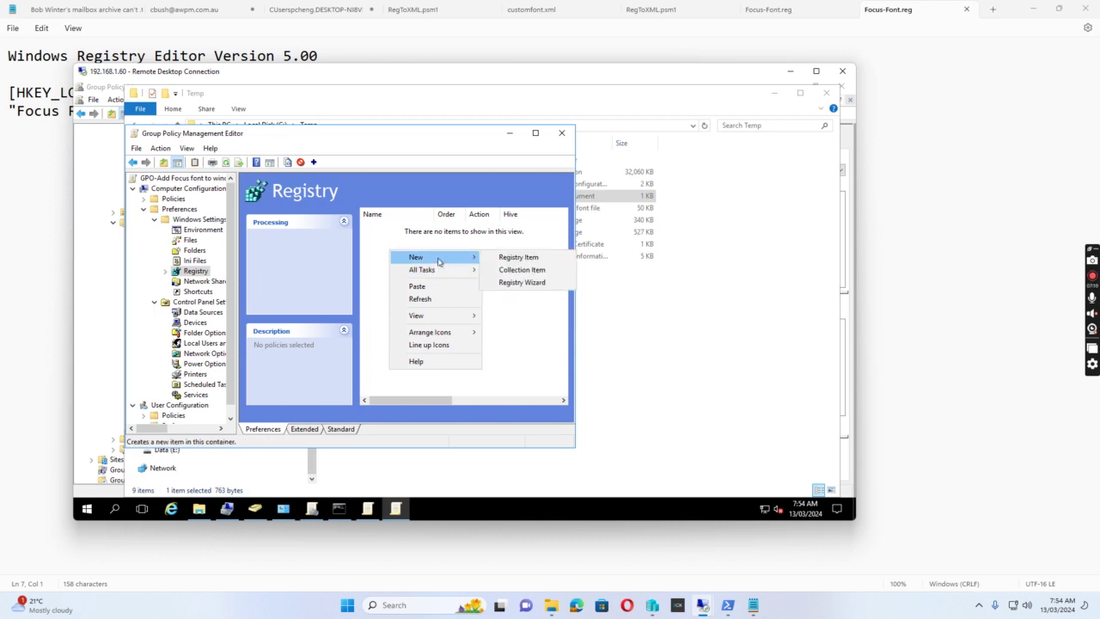
{"action": "left_click", "coordinate": [508, 271]}
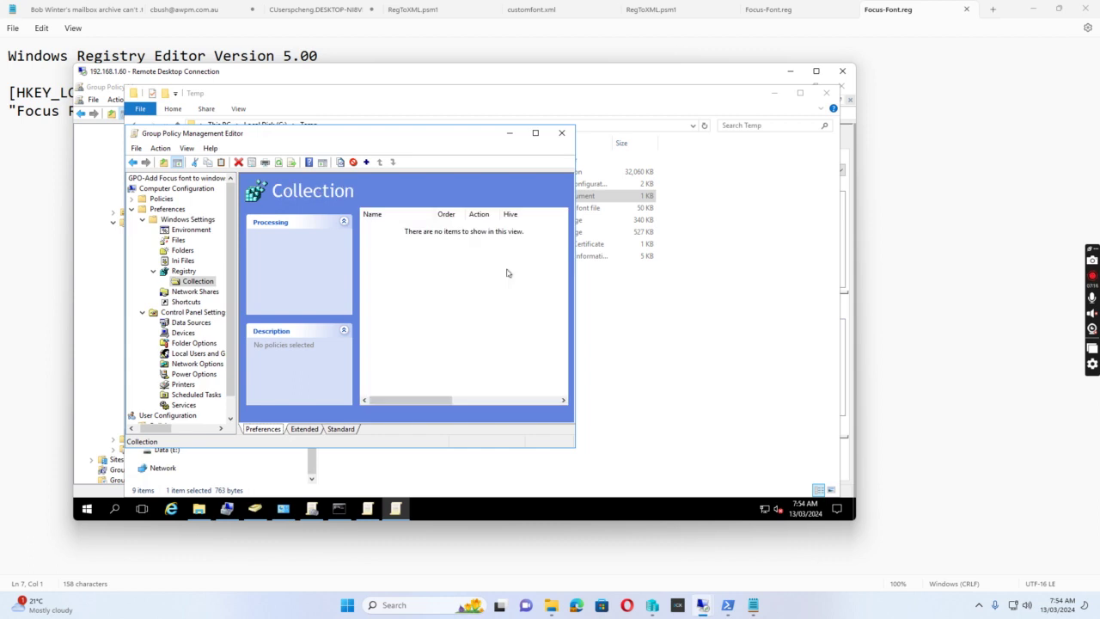
Paste the copied XML document into the new collection and accept its import.
{"action": "right_click", "coordinate": [406, 281]}
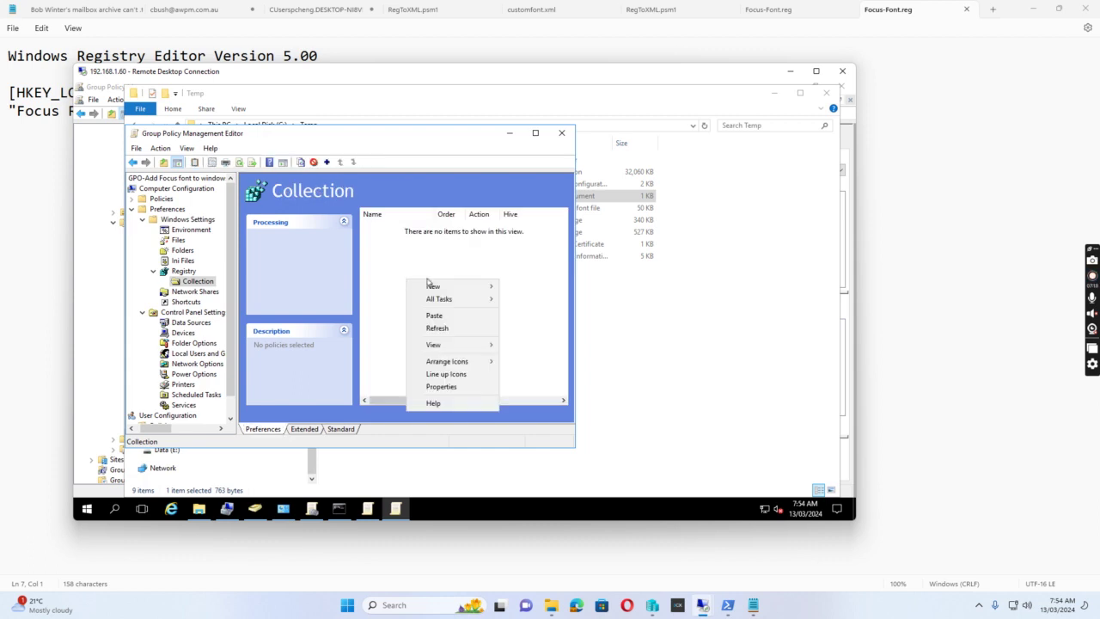
{"action": "left_click", "coordinate": [434, 317]}
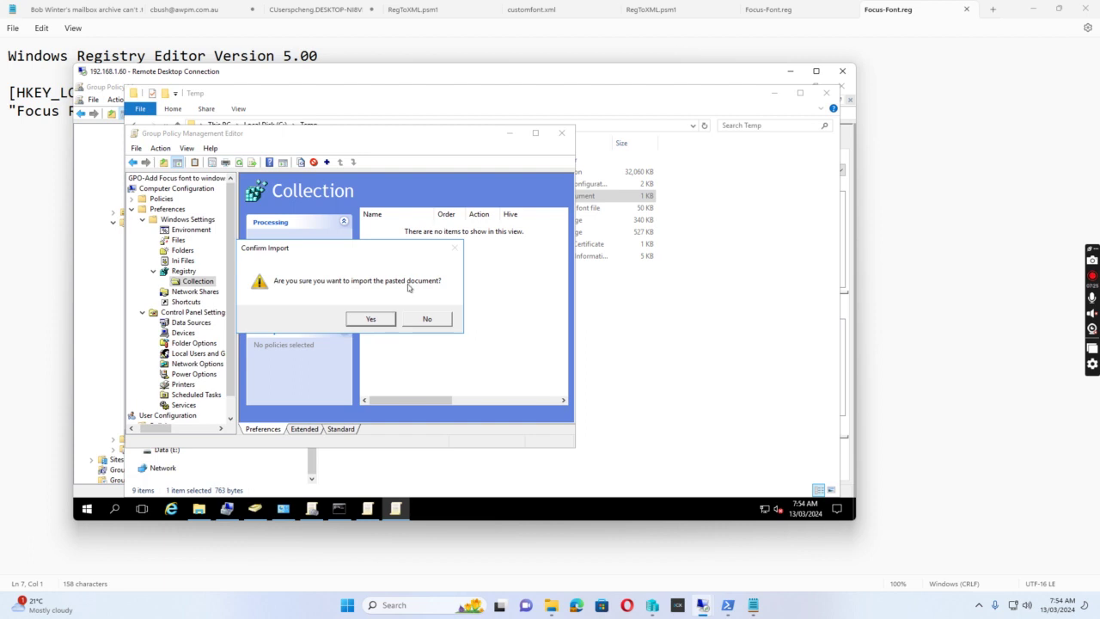
{"action": "left_click", "coordinate": [374, 319]}
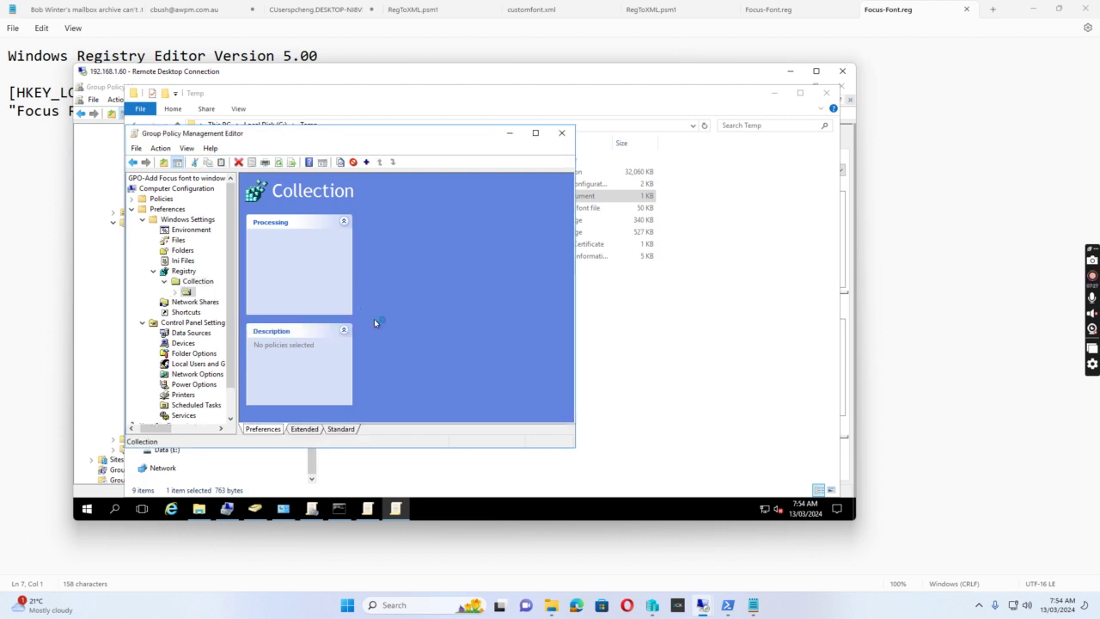
Examine the imported HKEY_LOCAL_MACHINE\SOFTWARE\Microsoft\Windows NT\CurrentVersion\Fonts collection, including the action, key and value data of its Focus Regular (TrueType) item.
{"action": "left_click", "coordinate": [535, 134]}
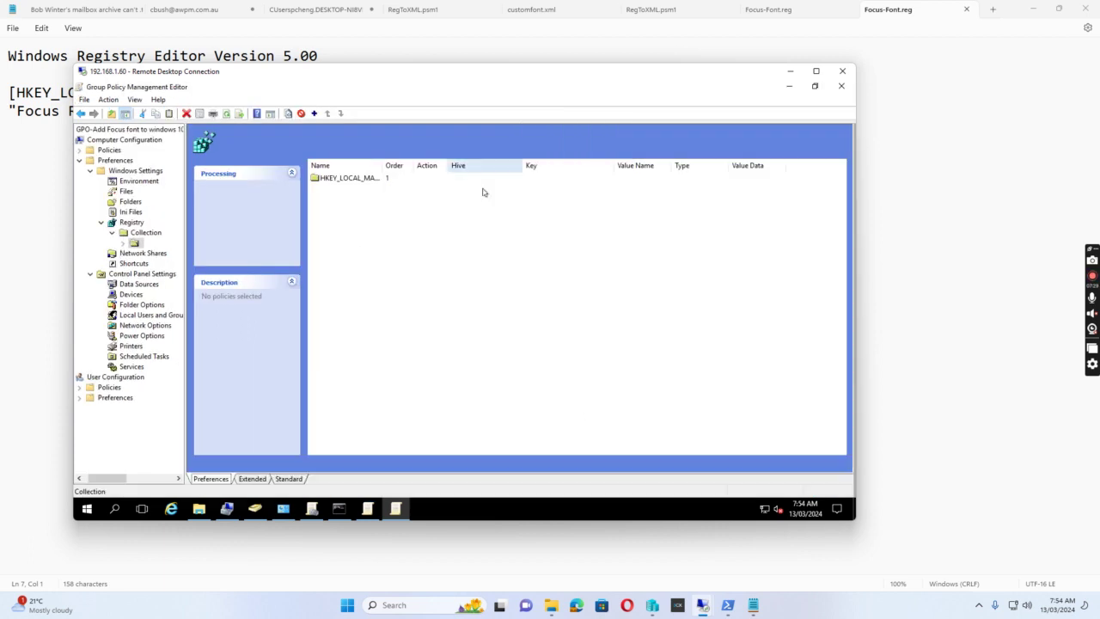
{"action": "left_click", "coordinate": [346, 181]}
{"action": "left_click_drag", "start_coordinate": [381, 164], "coordinate": [619, 163]}
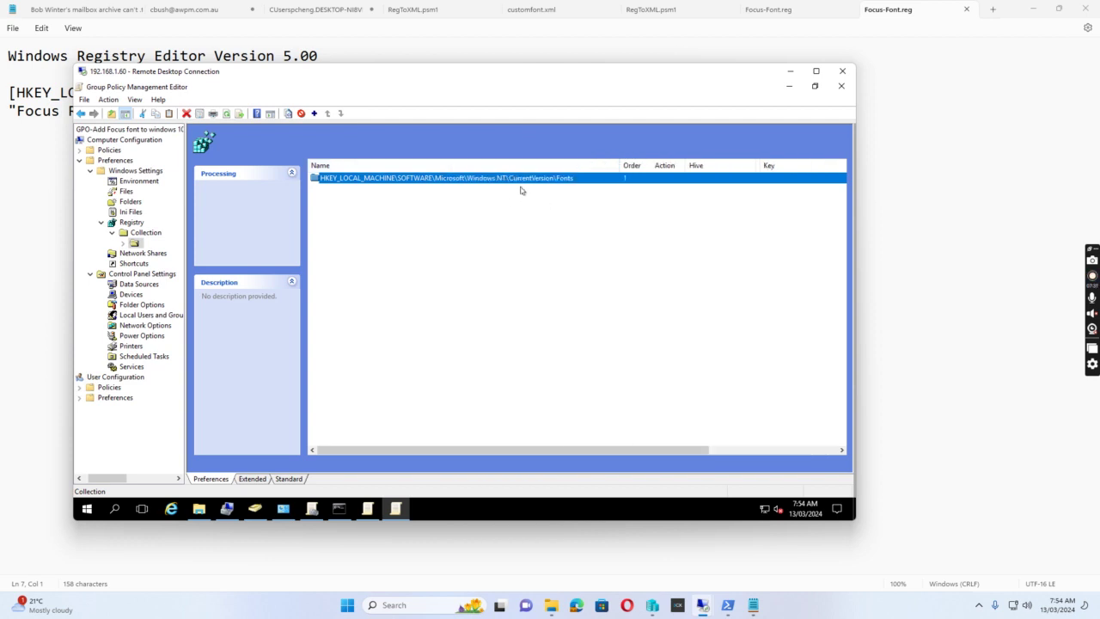
{"action": "left_click", "coordinate": [354, 180]}
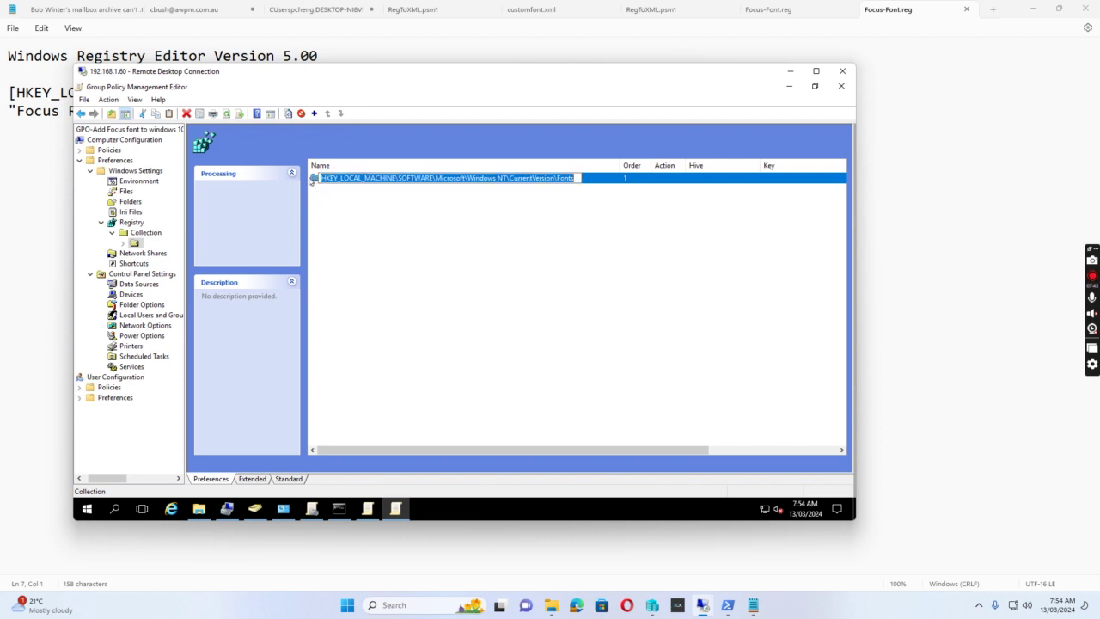
{"action": "double_click", "coordinate": [315, 179]}
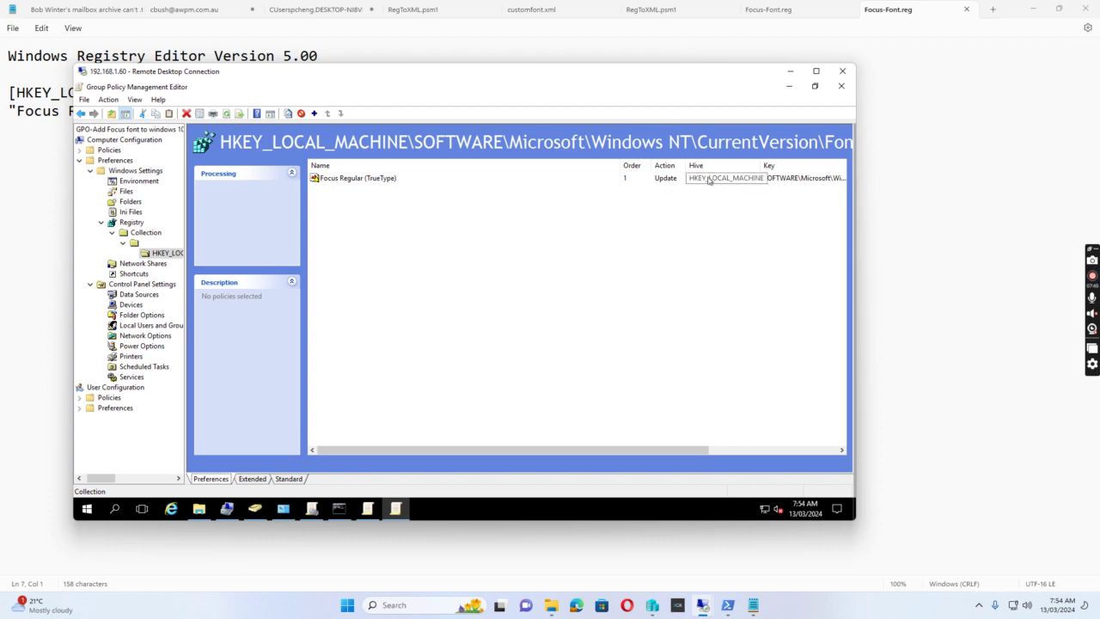
{"action": "left_click_drag", "start_coordinate": [679, 450], "coordinate": [802, 404]}
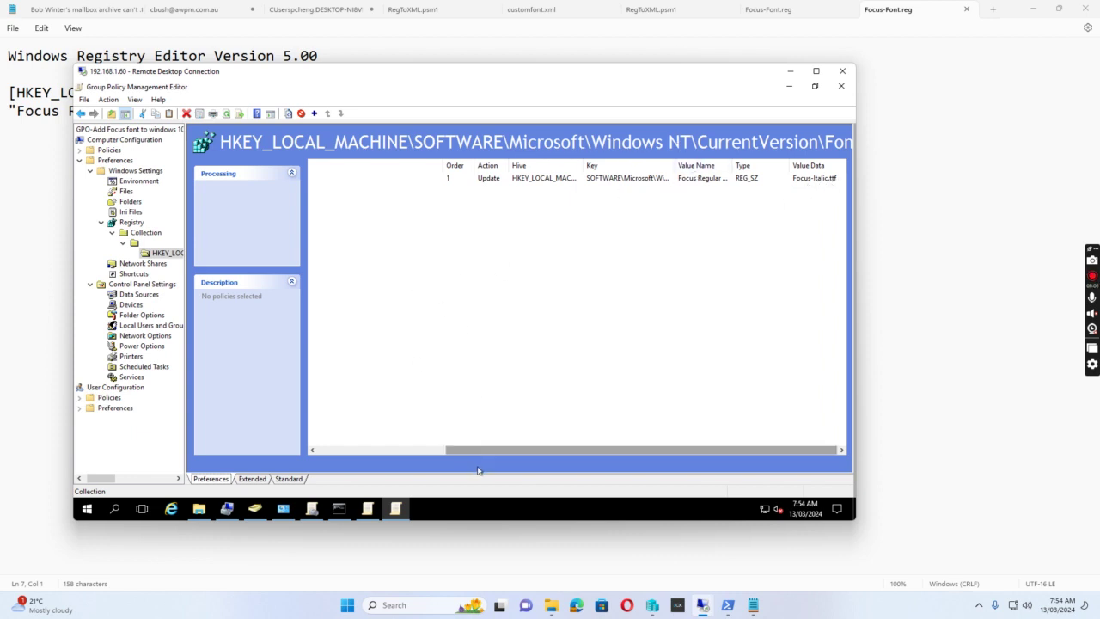
{"action": "left_click_drag", "start_coordinate": [504, 453], "coordinate": [375, 452]}
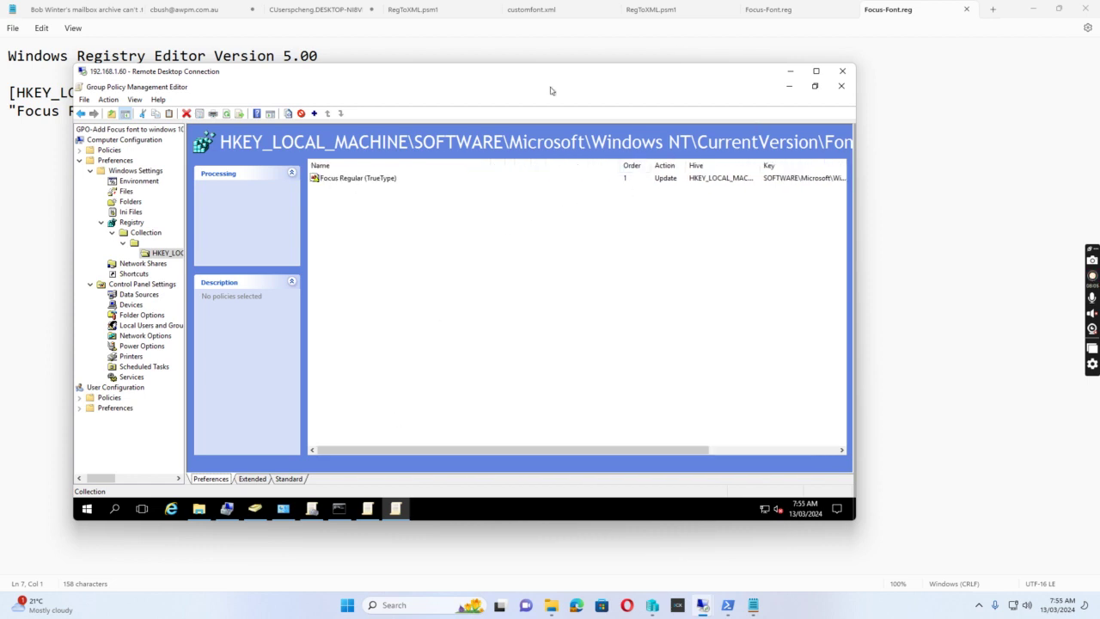
Close the Focus font policy's editor and bring up the other open Group Policy Management Editor window.
{"action": "left_click", "coordinate": [841, 87]}
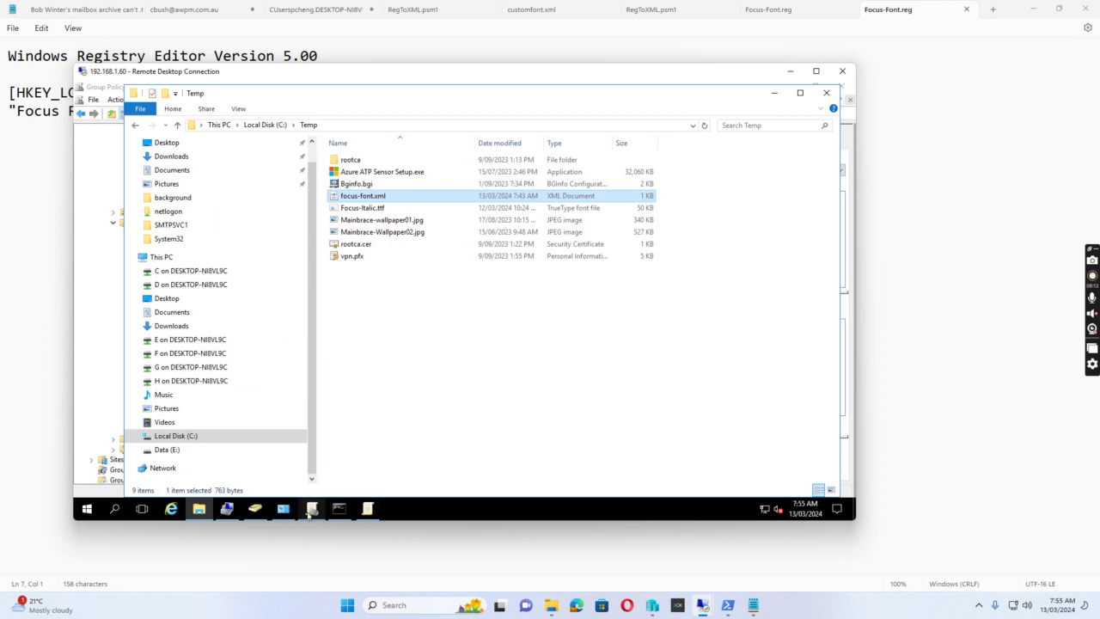
{"action": "mouse_move", "coordinate": [370, 508]}
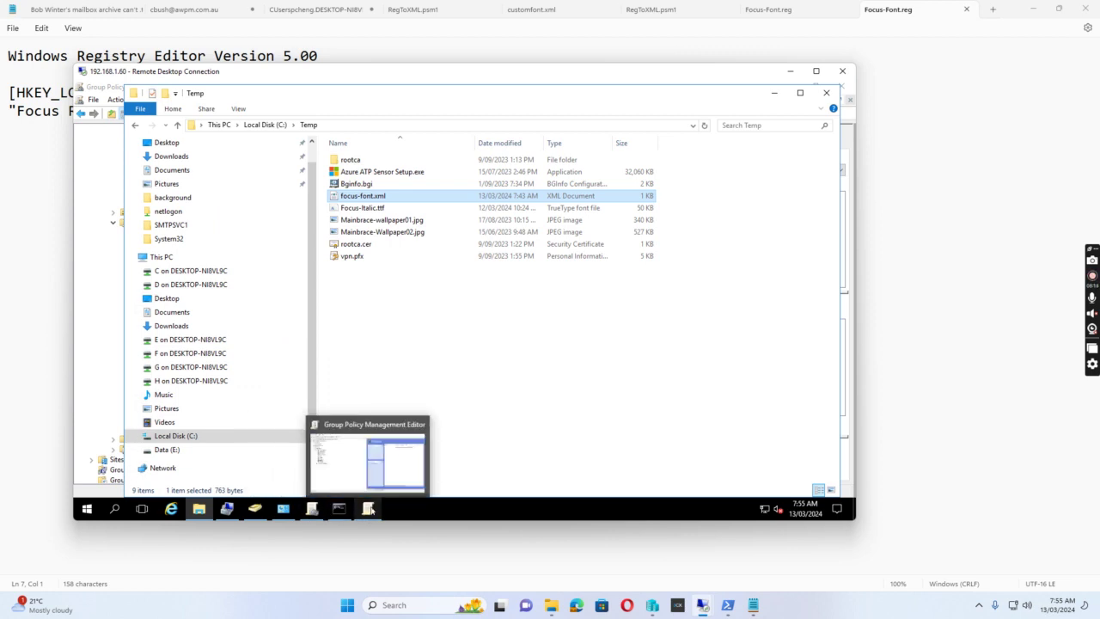
{"action": "left_click", "coordinate": [366, 435]}
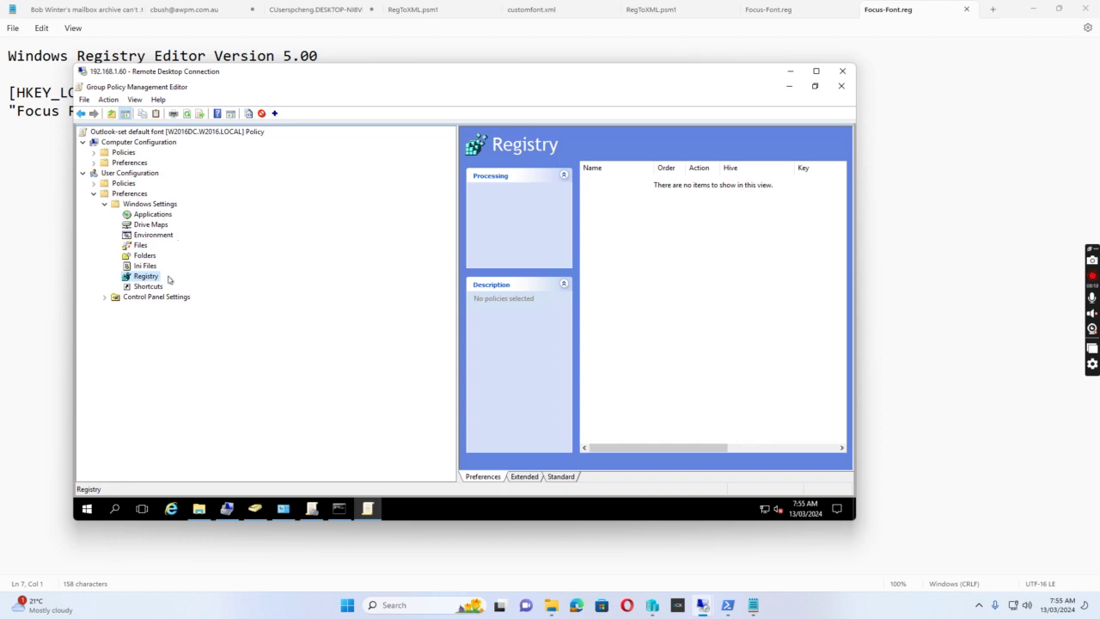
Close the Outlook default font policy's editor and examine the Computers and Test Computer OUs in Active Directory Users and Computers.
{"action": "left_click", "coordinate": [841, 86]}
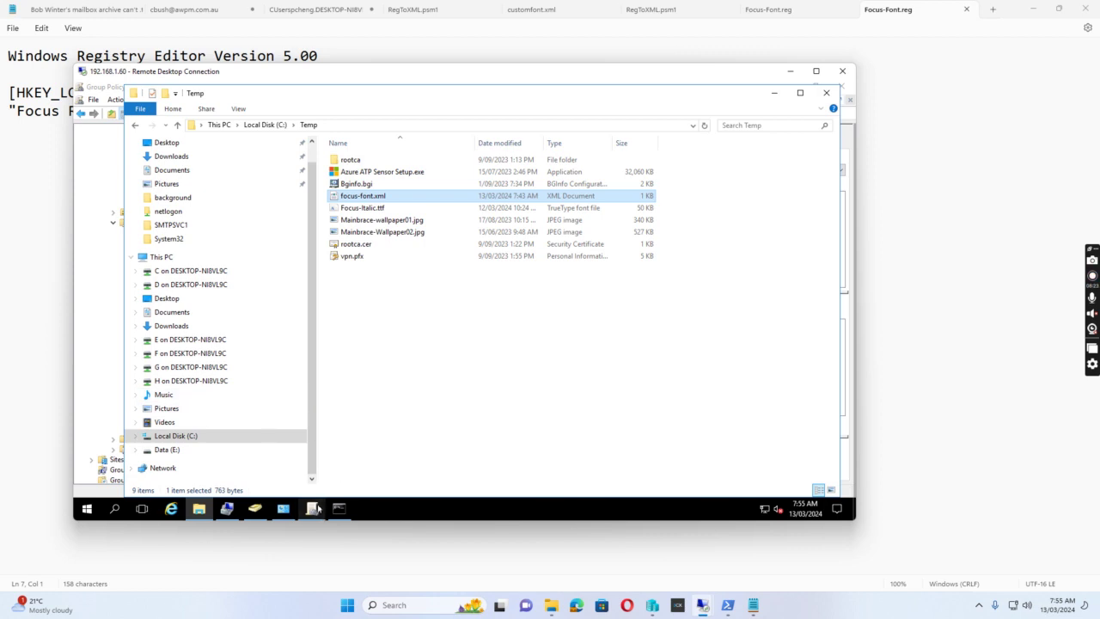
{"action": "left_click", "coordinate": [312, 509]}
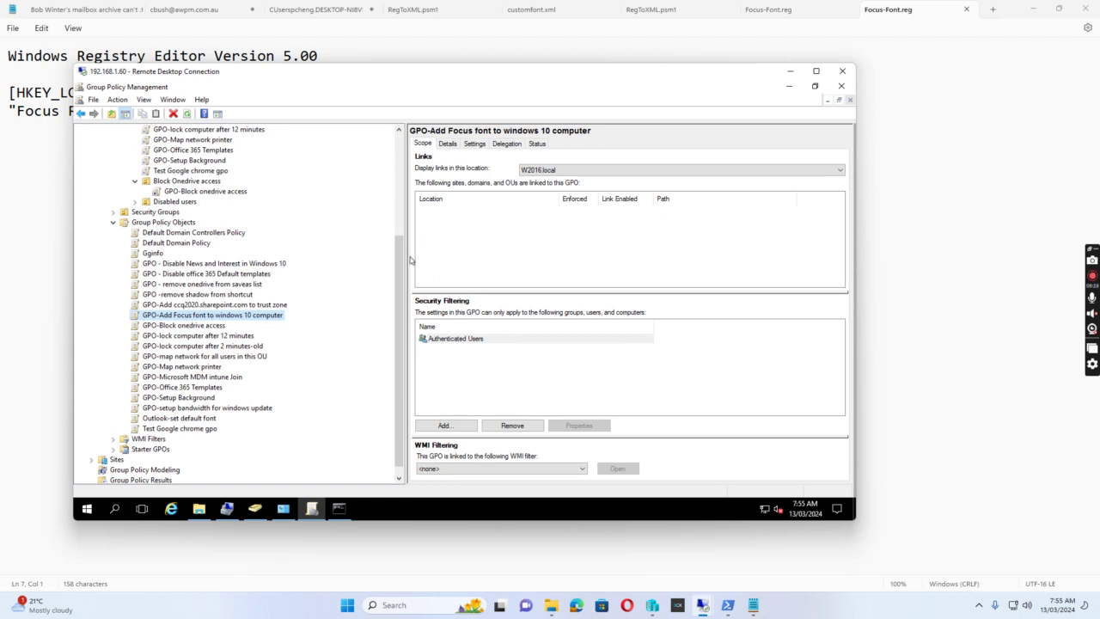
{"action": "left_click", "coordinate": [255, 509]}
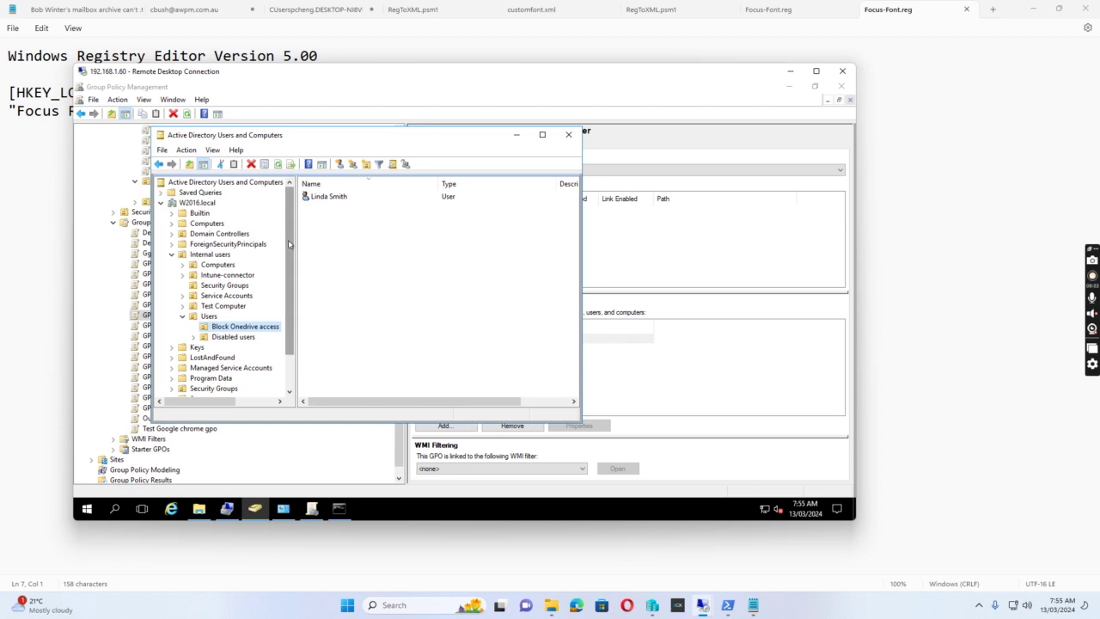
{"action": "left_click", "coordinate": [198, 266]}
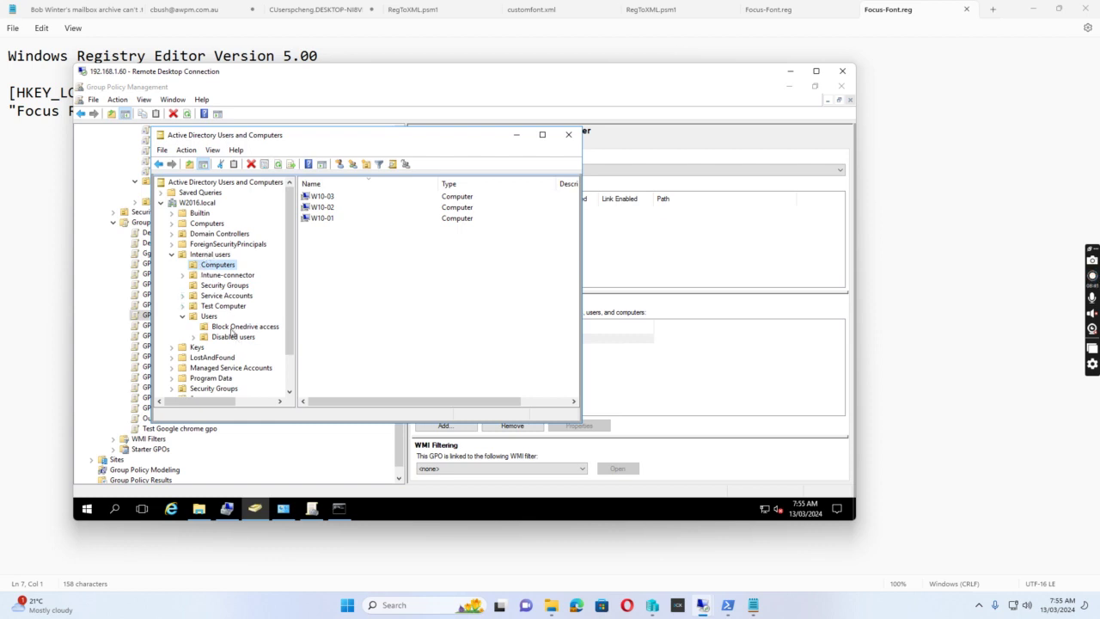
{"action": "left_click", "coordinate": [219, 308]}
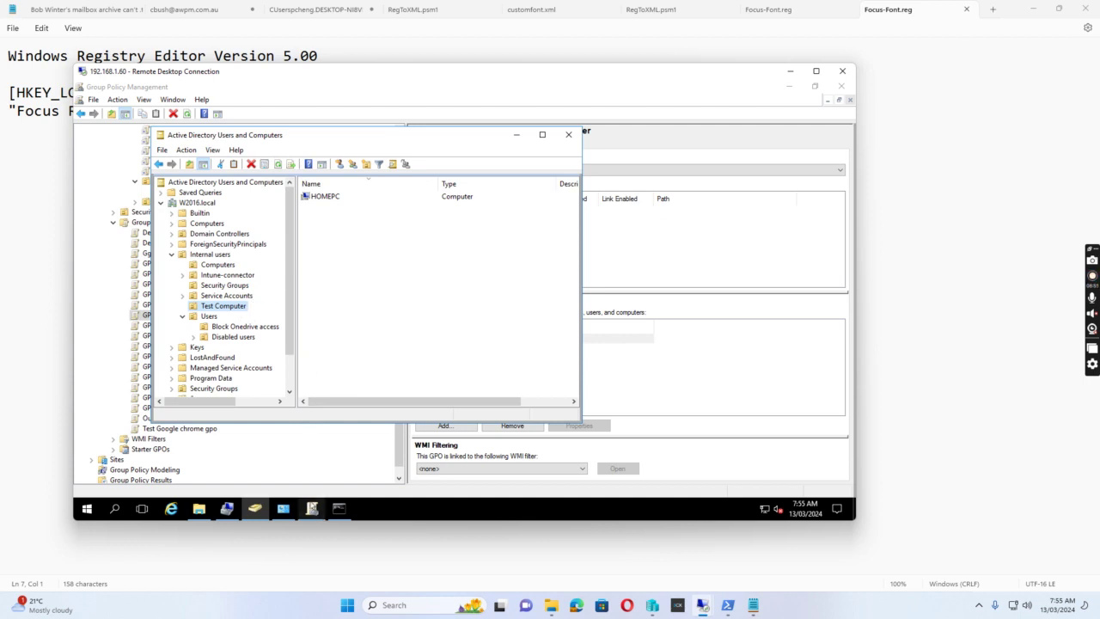
Switch back to Group Policy Management and link the existing GPO-Add Focus font to windows 10 computer to the Test Computer OU.
{"action": "mouse_move", "coordinate": [311, 508]}
{"action": "left_click", "coordinate": [306, 454]}
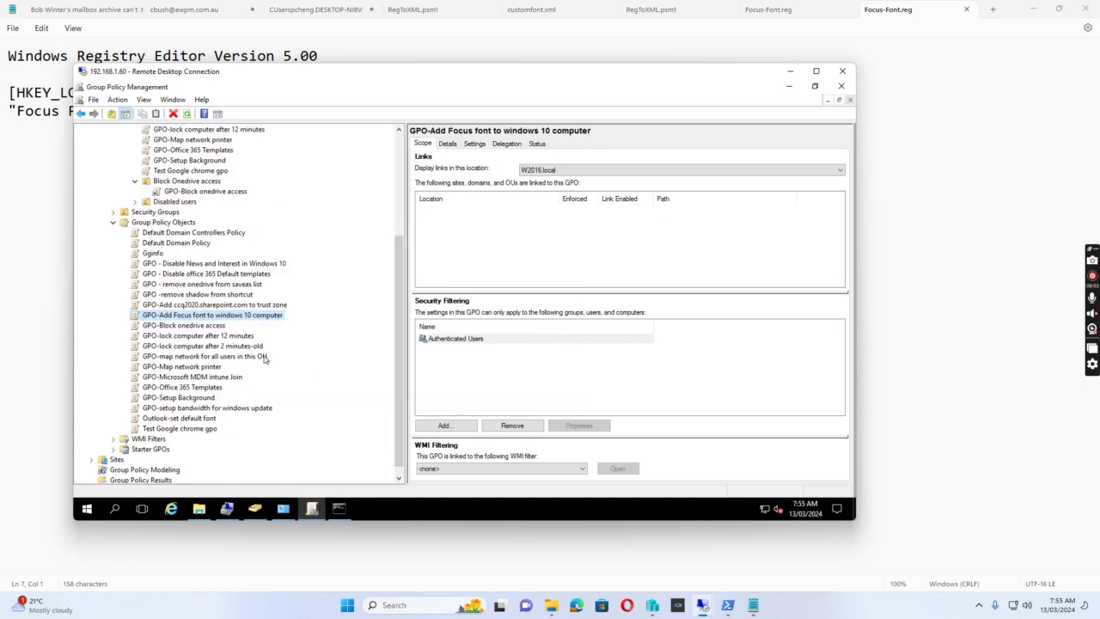
{"action": "left_click_drag", "start_coordinate": [404, 275], "coordinate": [407, 227]}
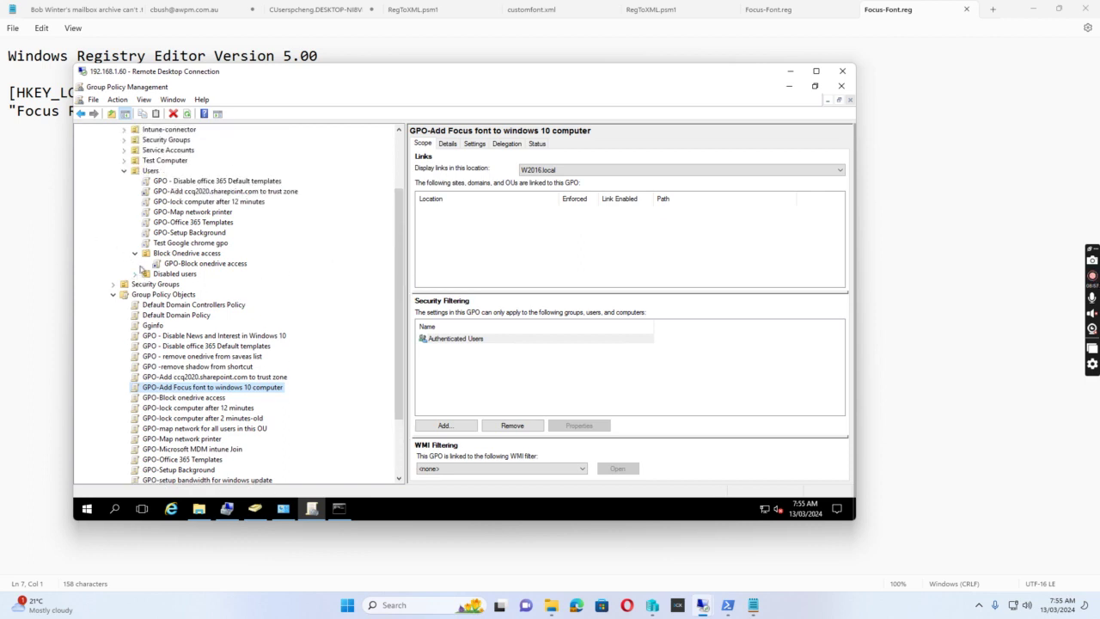
{"action": "left_click", "coordinate": [124, 160]}
{"action": "left_click", "coordinate": [164, 160]}
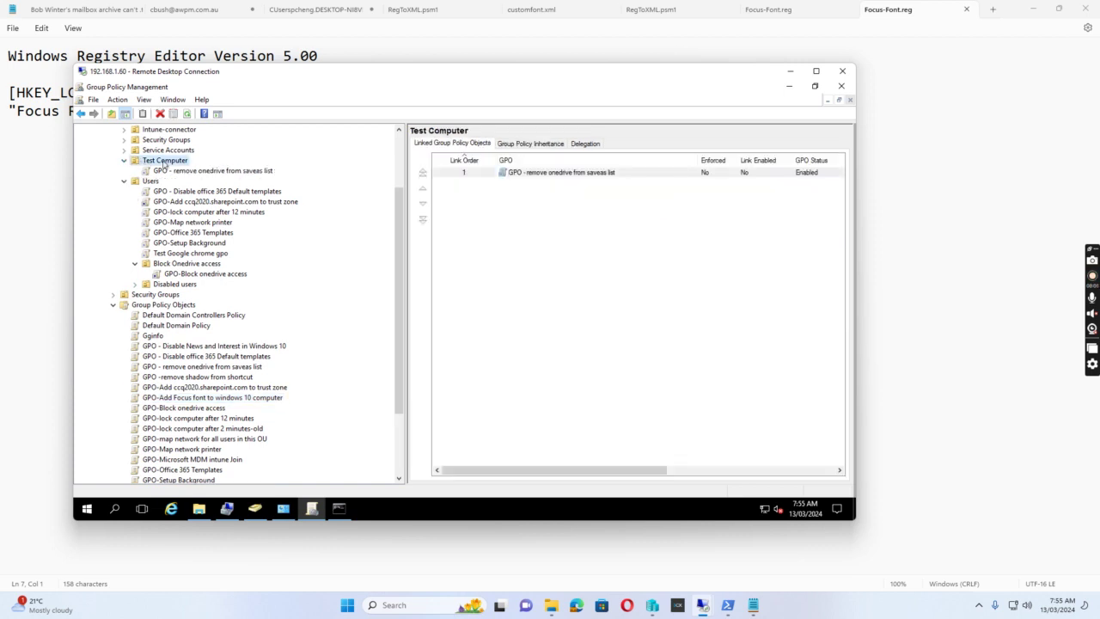
{"action": "right_click", "coordinate": [164, 162]}
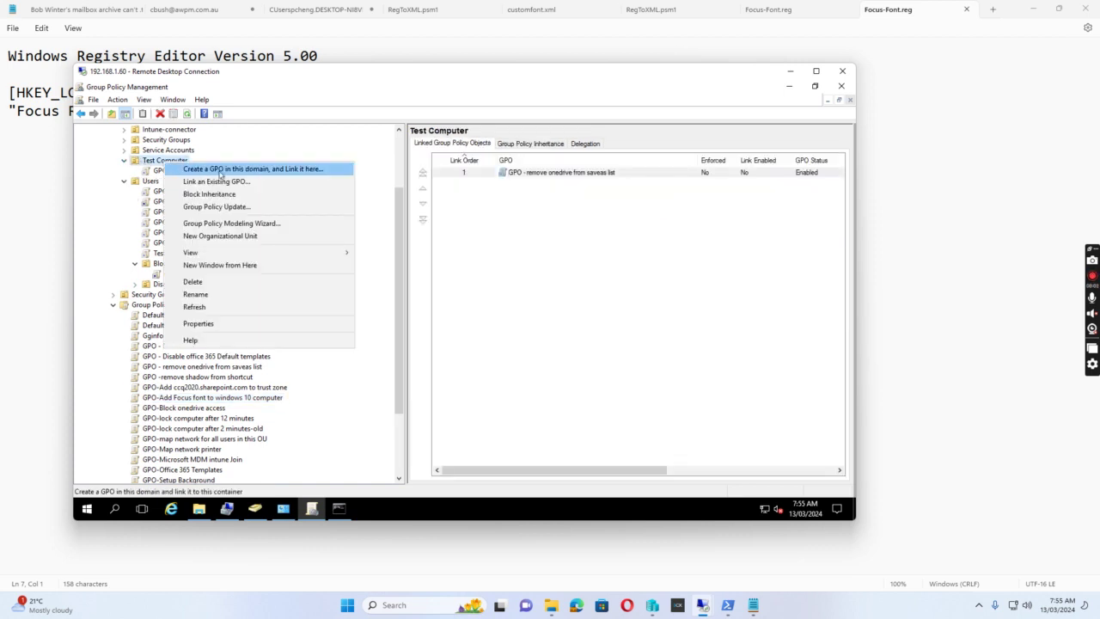
{"action": "left_click", "coordinate": [220, 181]}
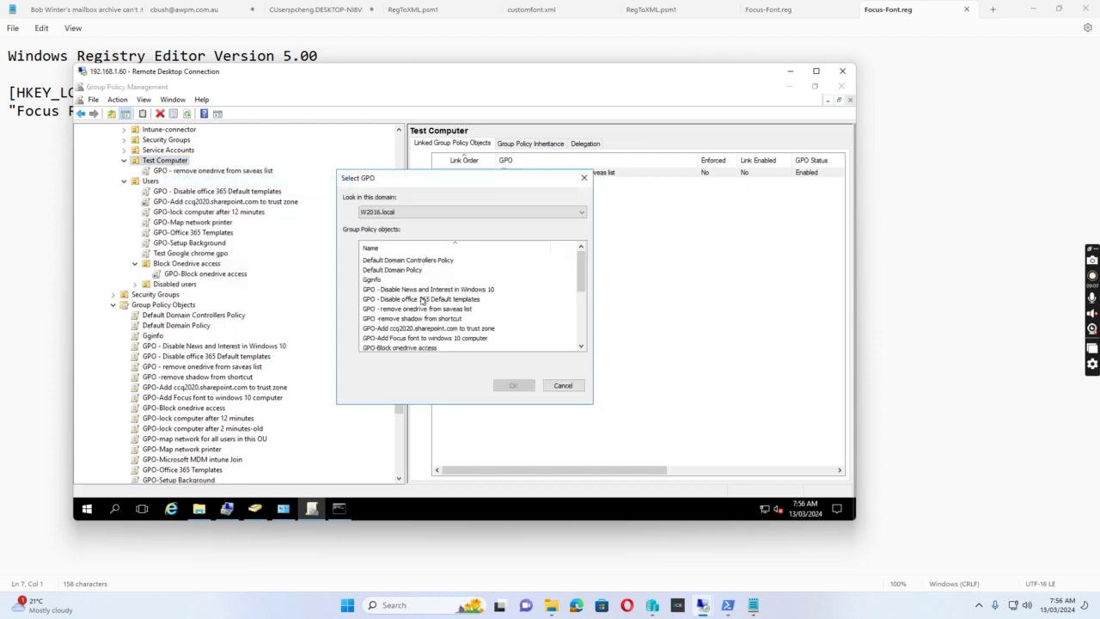
{"action": "scroll", "coordinate": [413, 337], "scroll_direction": "down", "scroll_amount": 1}
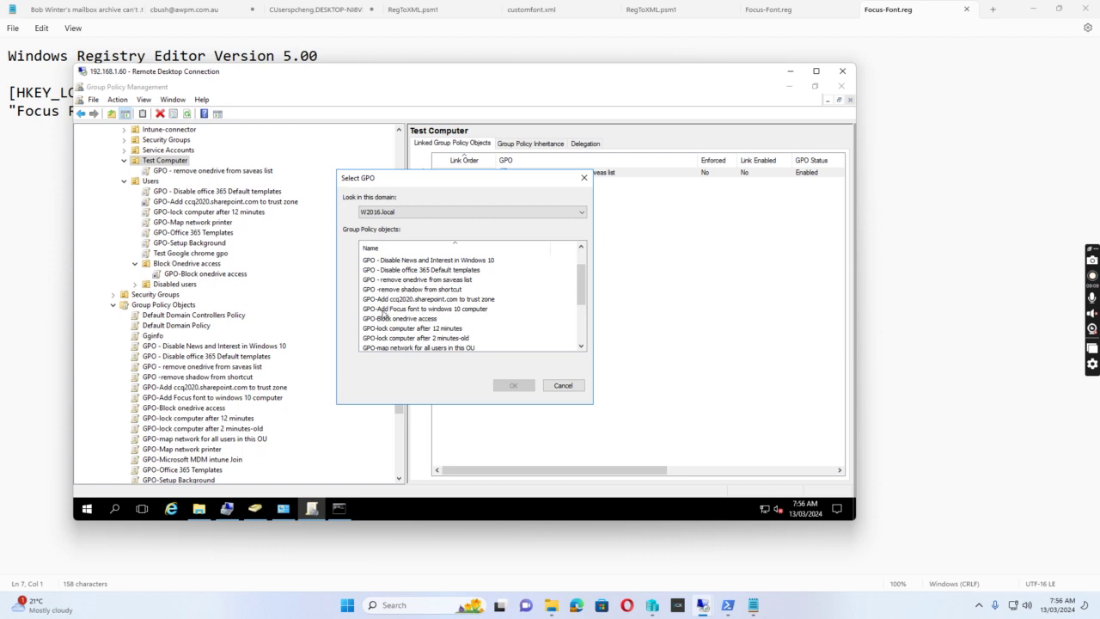
{"action": "left_click", "coordinate": [388, 309]}
{"action": "left_click", "coordinate": [515, 386]}
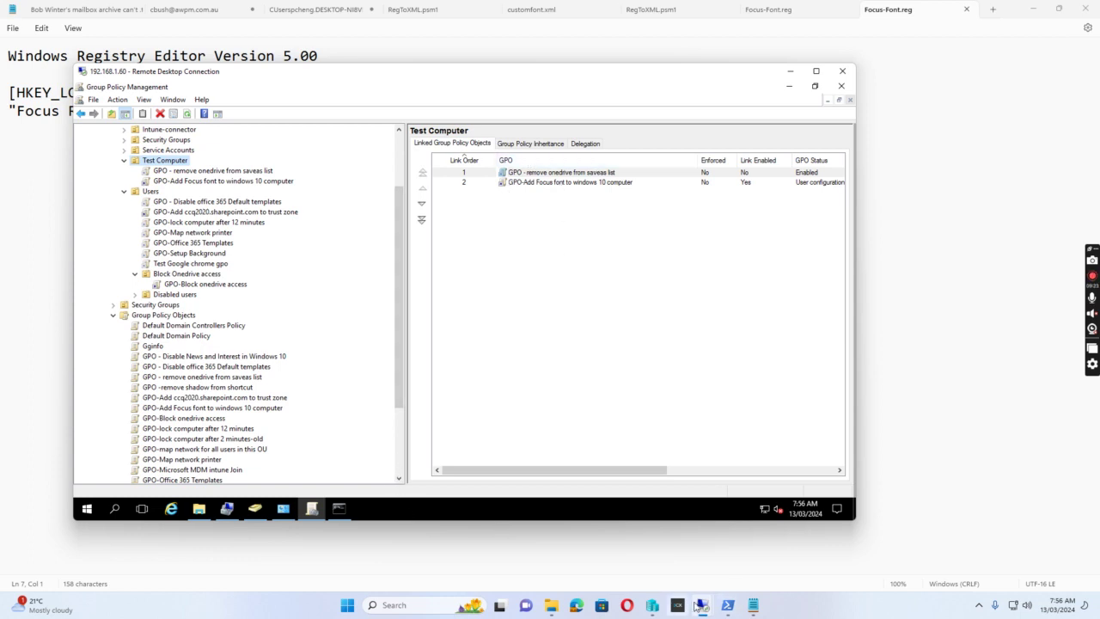
Switch to the 192.168.1.105 remote session and look for the Focus font in the Outlook message's font list.
{"action": "mouse_move", "coordinate": [703, 606]}
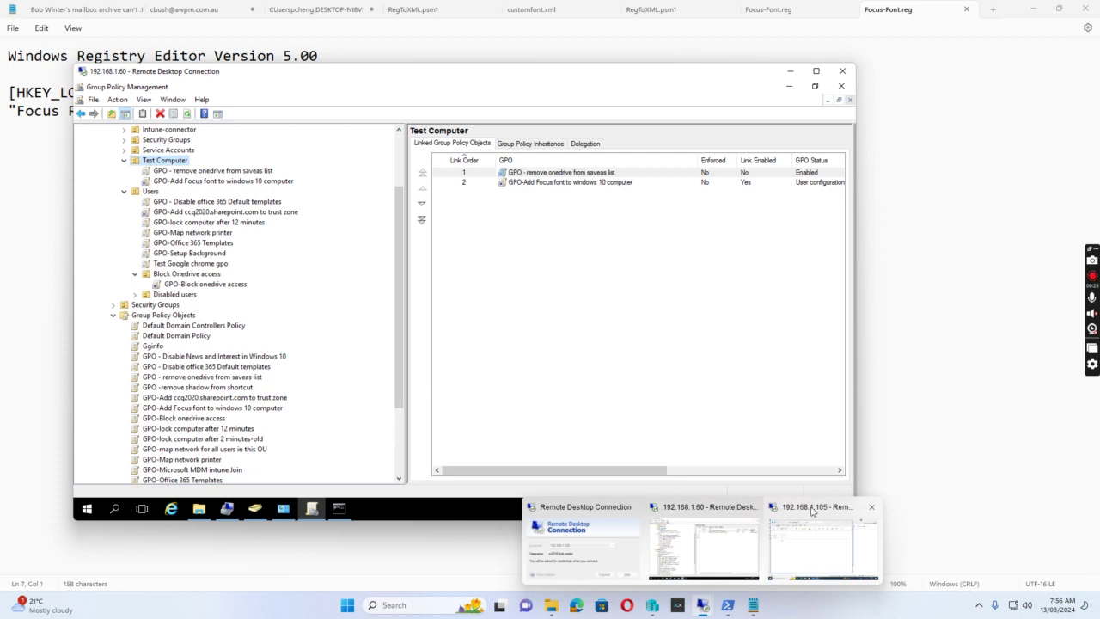
{"action": "left_click", "coordinate": [821, 542]}
{"action": "left_click", "coordinate": [243, 154]}
{"action": "scroll", "coordinate": [249, 258], "scroll_direction": "down", "scroll_amount": 15}
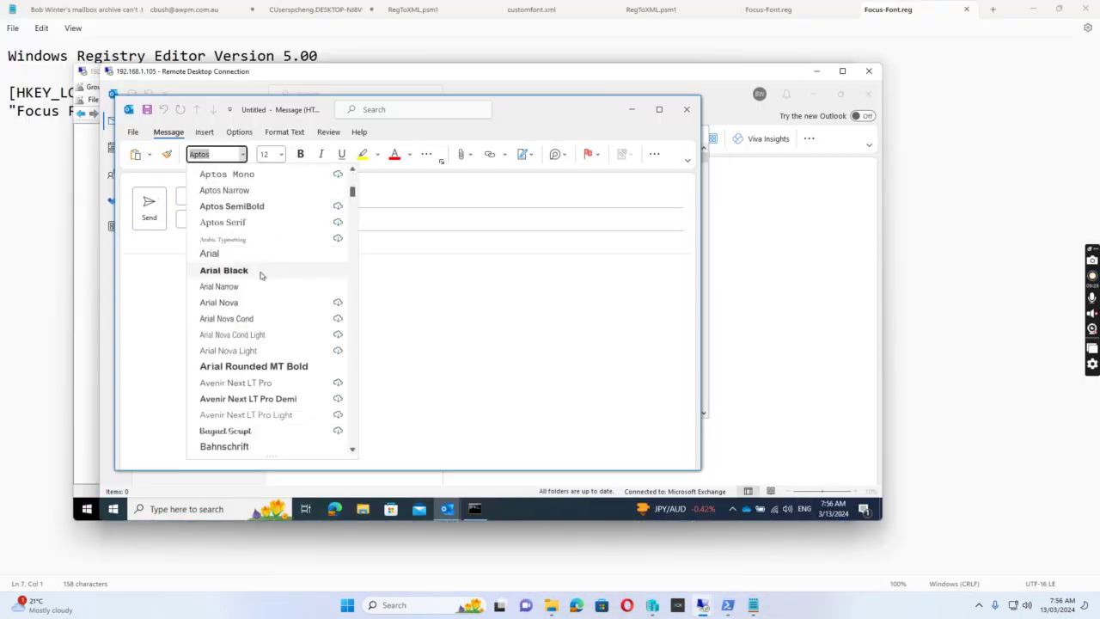
{"action": "scroll", "coordinate": [273, 306], "scroll_direction": "down", "scroll_amount": 12}
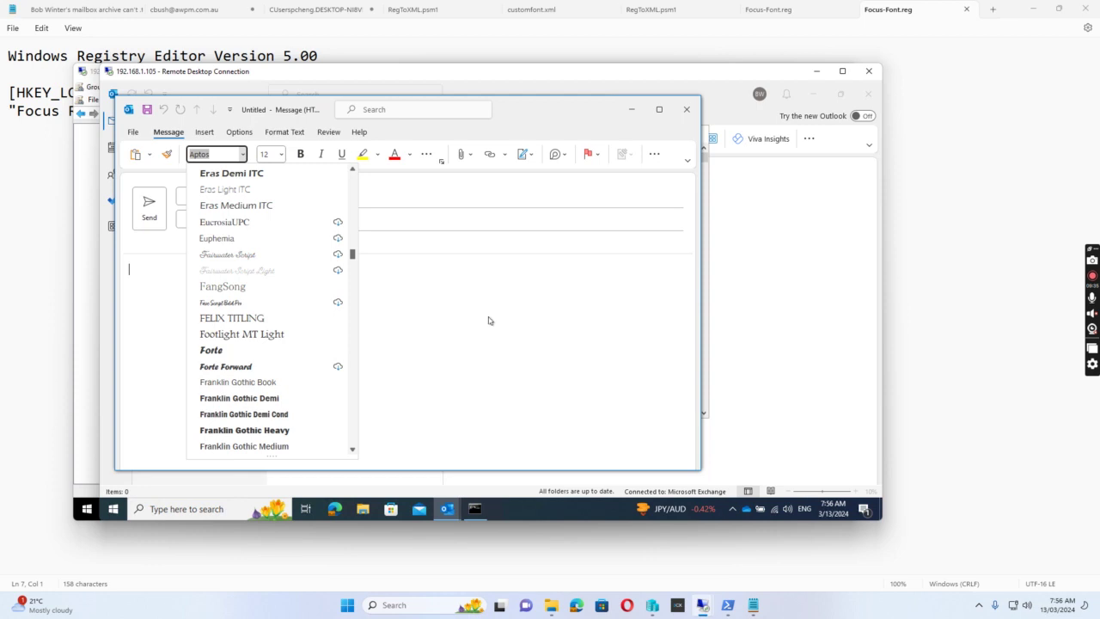
{"action": "left_click", "coordinate": [88, 512]}
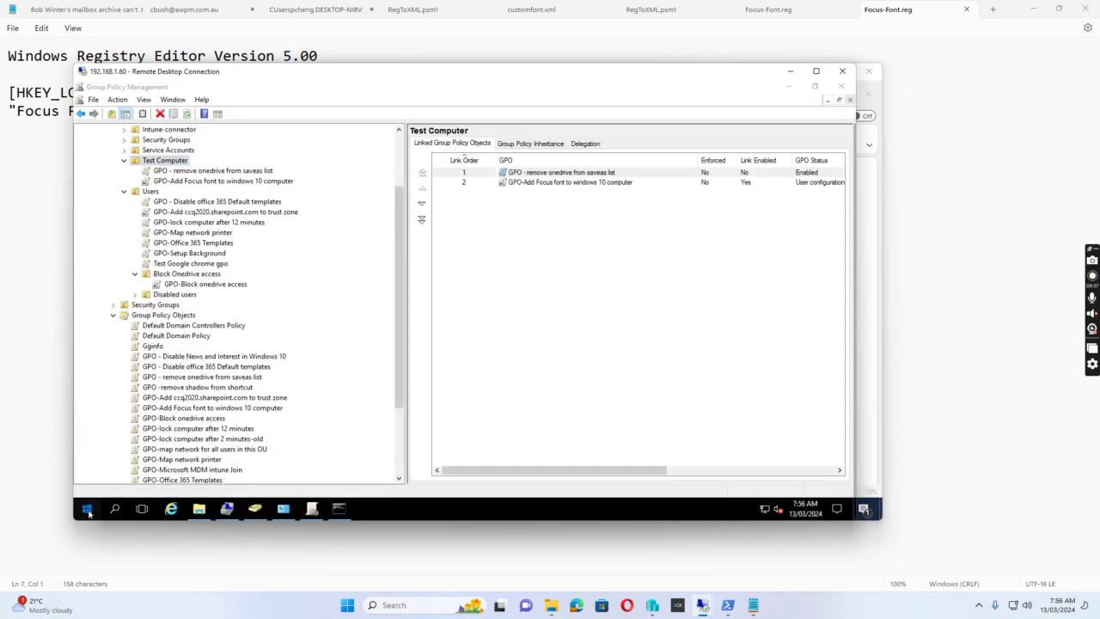
{"action": "left_click", "coordinate": [88, 511]}
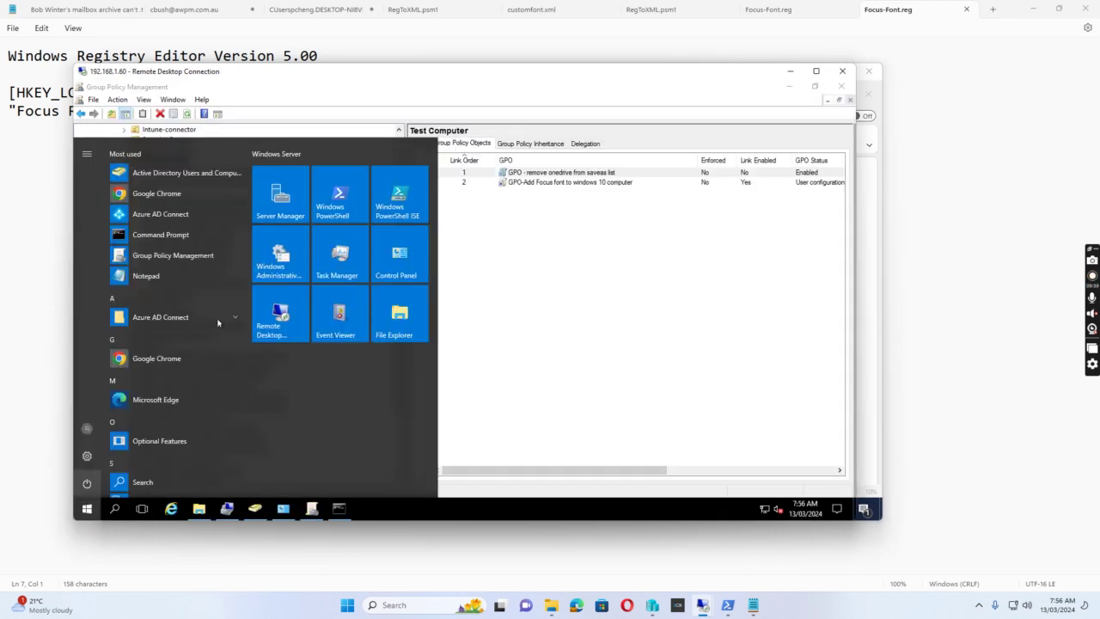
{"action": "left_click", "coordinate": [790, 70]}
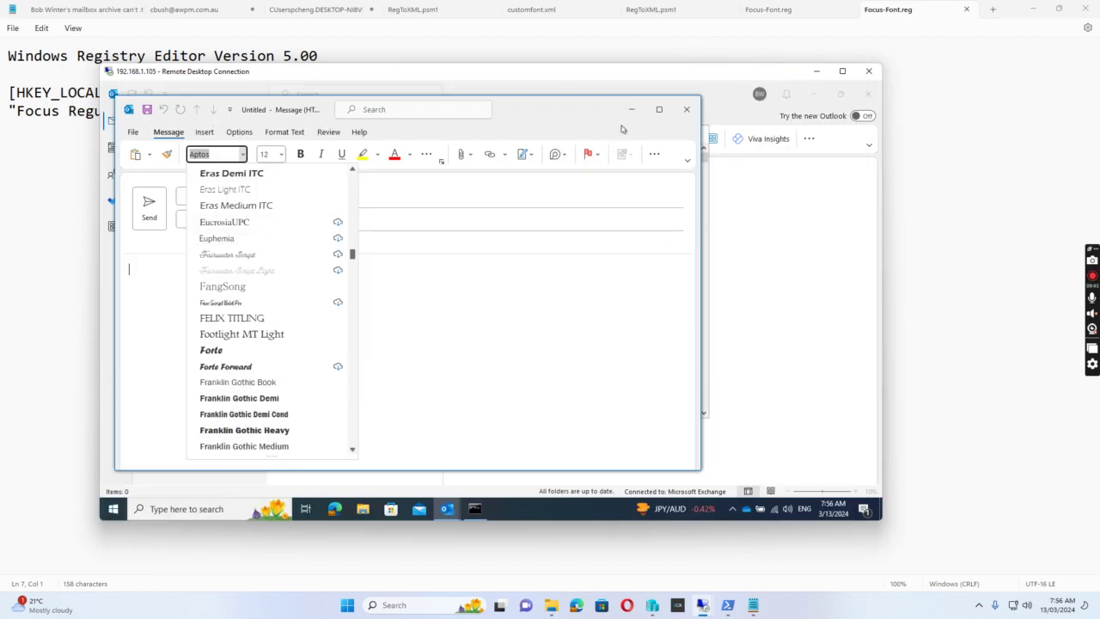
Close the untitled Outlook message and restart the remote computer at 192.168.1.105.
{"action": "left_click", "coordinate": [692, 107]}
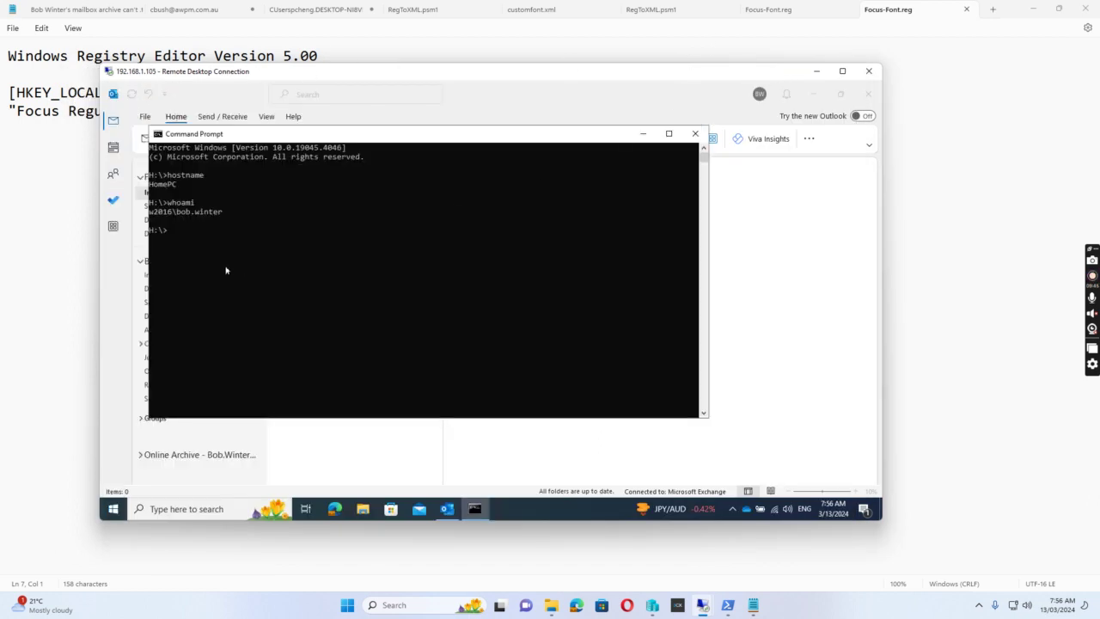
{"action": "left_click", "coordinate": [113, 508]}
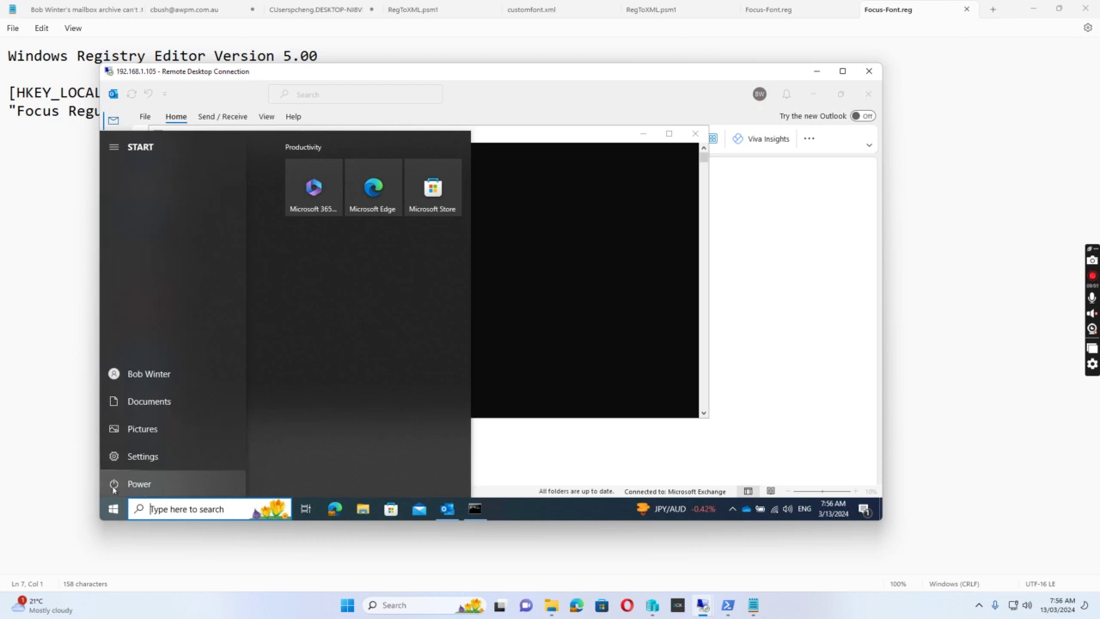
{"action": "left_click", "coordinate": [112, 483]}
{"action": "left_click", "coordinate": [135, 456]}
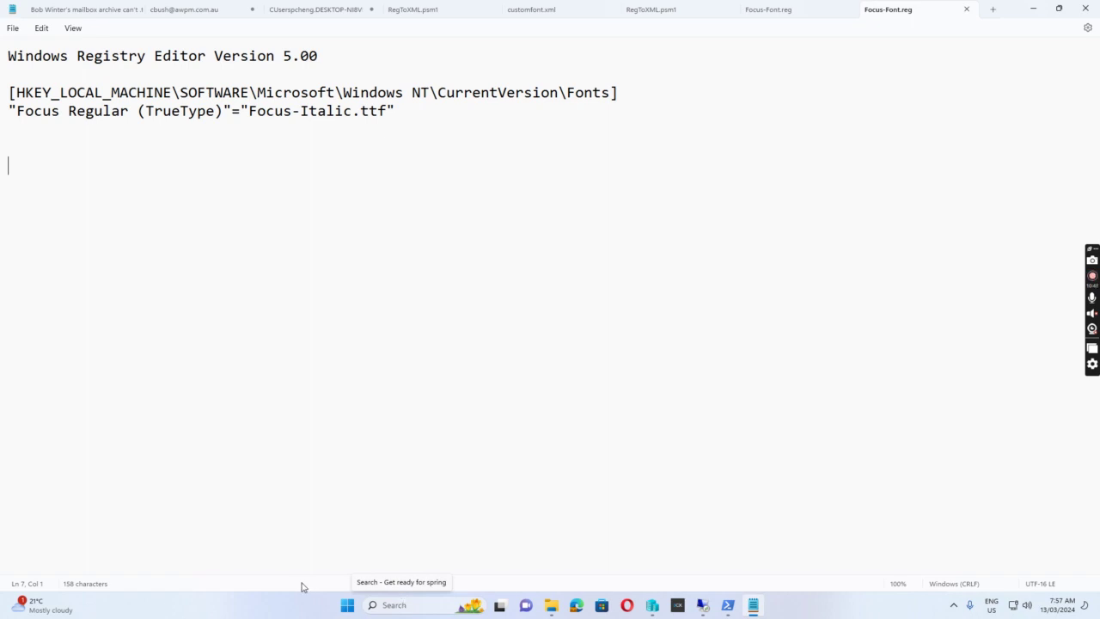
Reconnect to 192.168.1.105 with Remote Desktop Connection, entering the account password.
{"action": "left_click", "coordinate": [398, 605]}
{"action": "type", "text": "mstsc"}
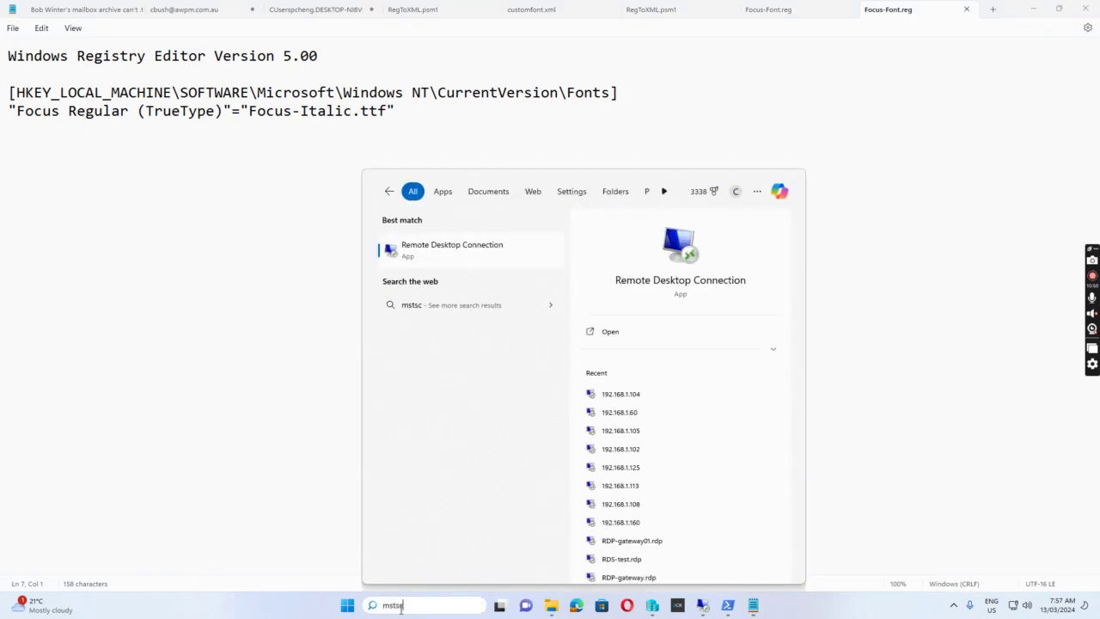
{"action": "key", "text": "Return"}
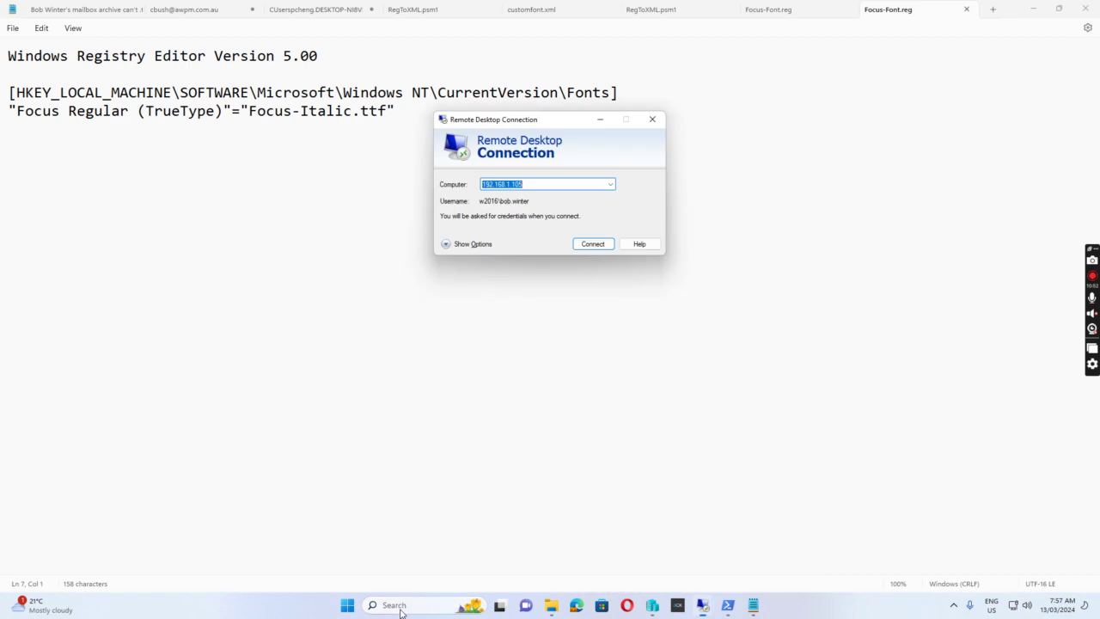
{"action": "left_click", "coordinate": [591, 244]}
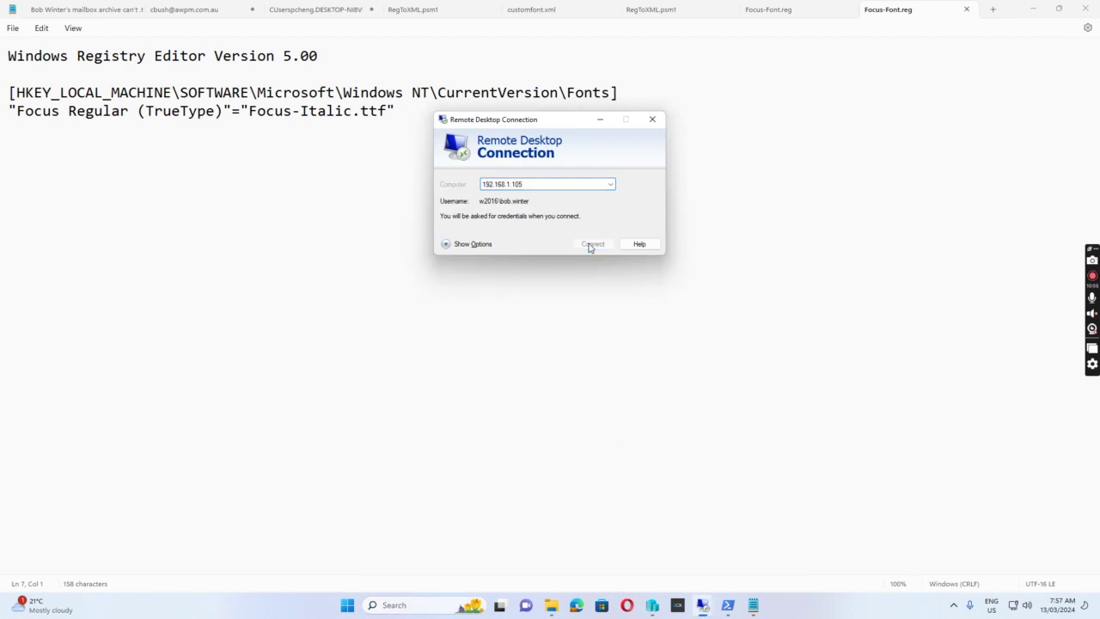
{"action": "left_click", "coordinate": [616, 246]}
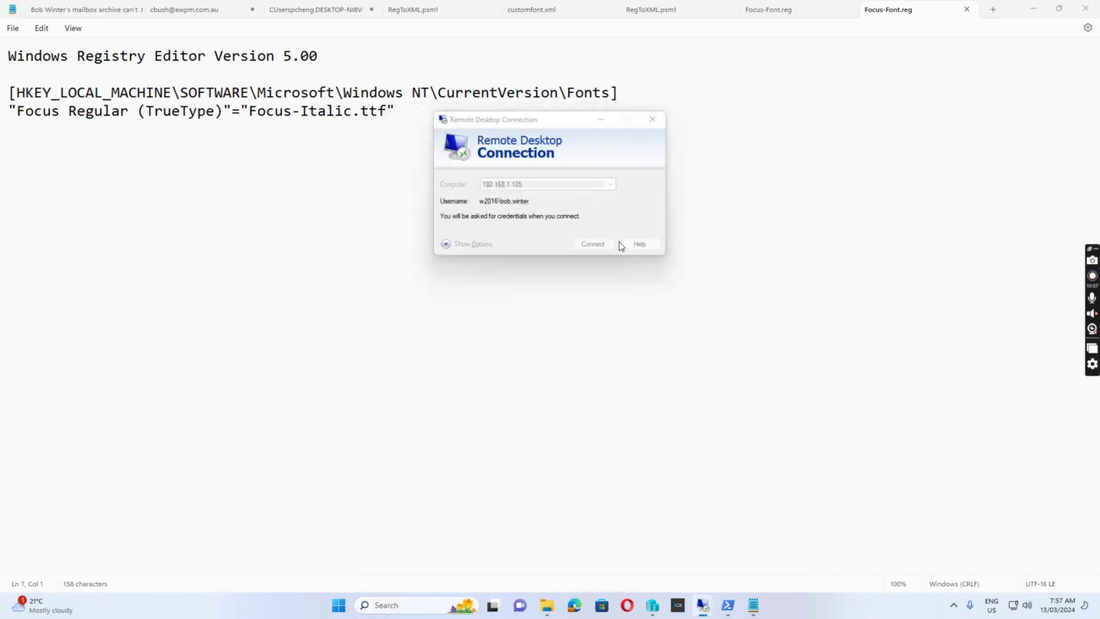
{"action": "type", "text": "•"}
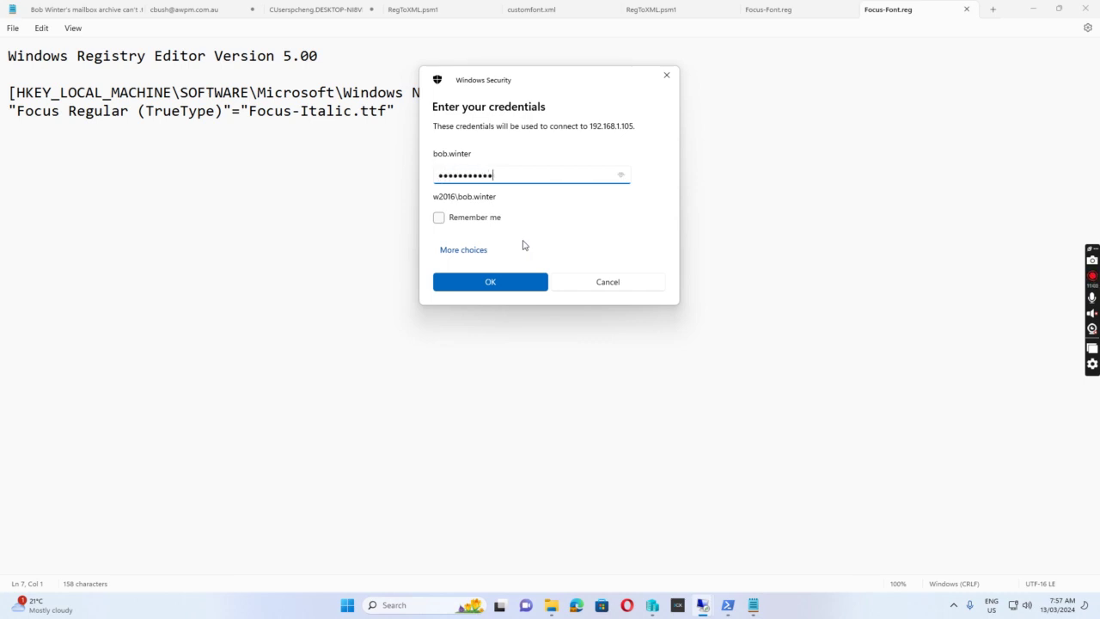
{"action": "type", "text": "••••••••••••"}
{"action": "key", "text": "Return"}
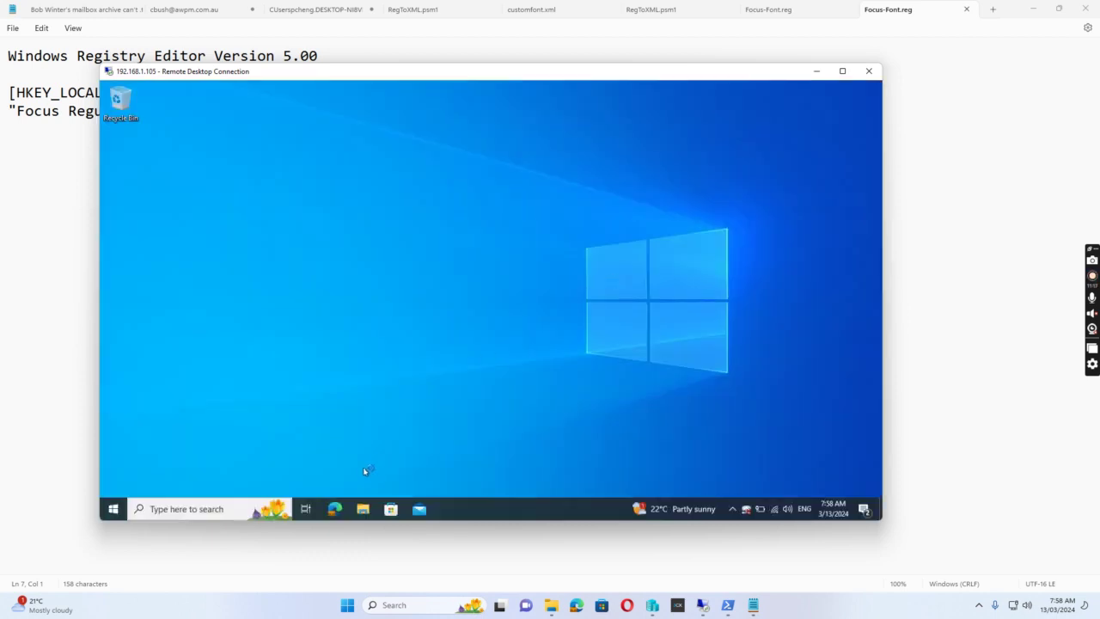
Open the C:\Windows\Fonts folder in File Explorer on the remote computer.
{"action": "left_click", "coordinate": [365, 509]}
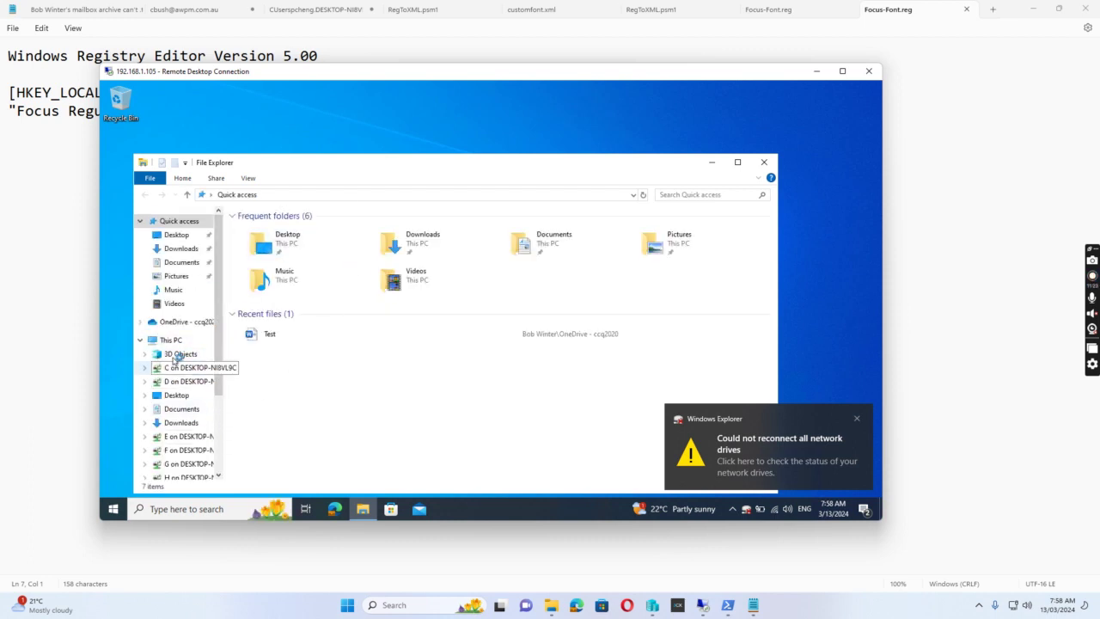
{"action": "left_click", "coordinate": [172, 340]}
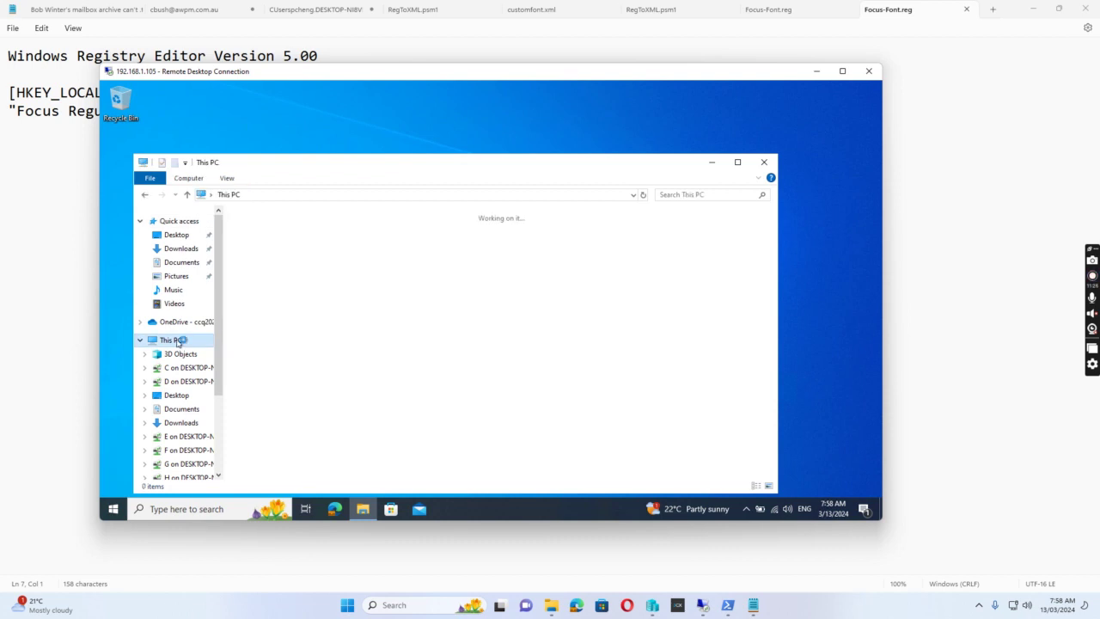
{"action": "double_click", "coordinate": [300, 348]}
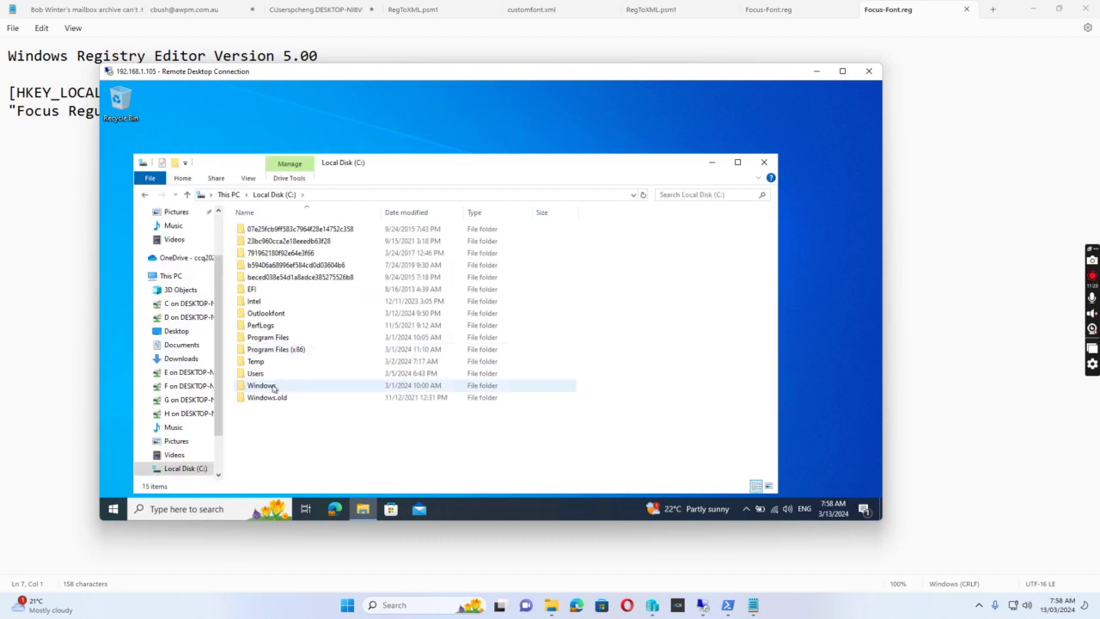
{"action": "double_click", "coordinate": [272, 385]}
{"action": "scroll", "coordinate": [314, 348], "scroll_direction": "down", "scroll_amount": 3}
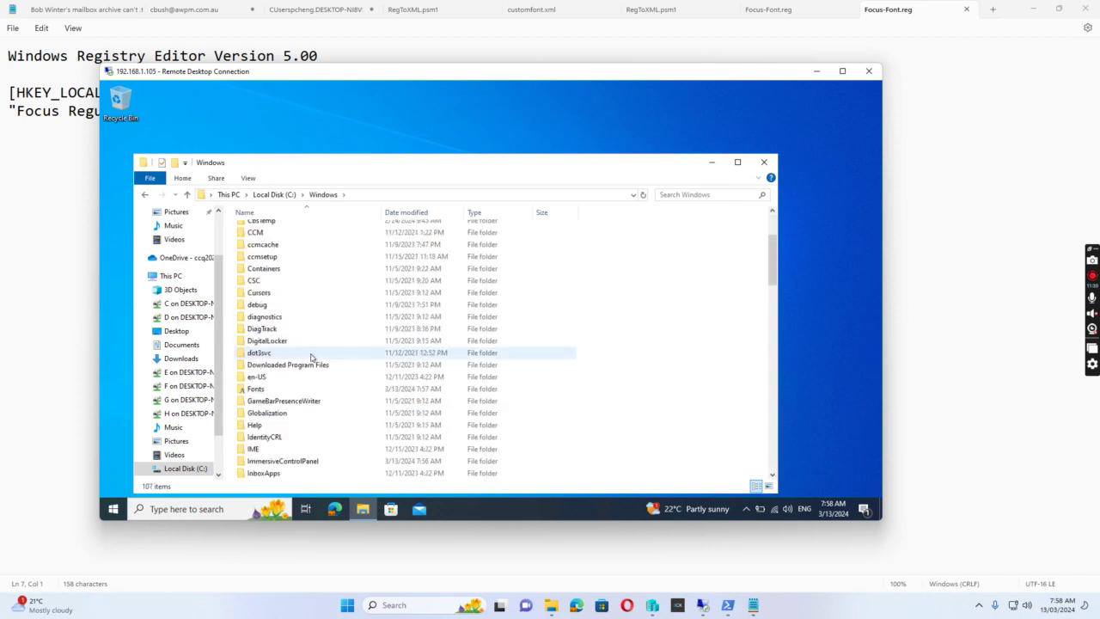
{"action": "double_click", "coordinate": [263, 391]}
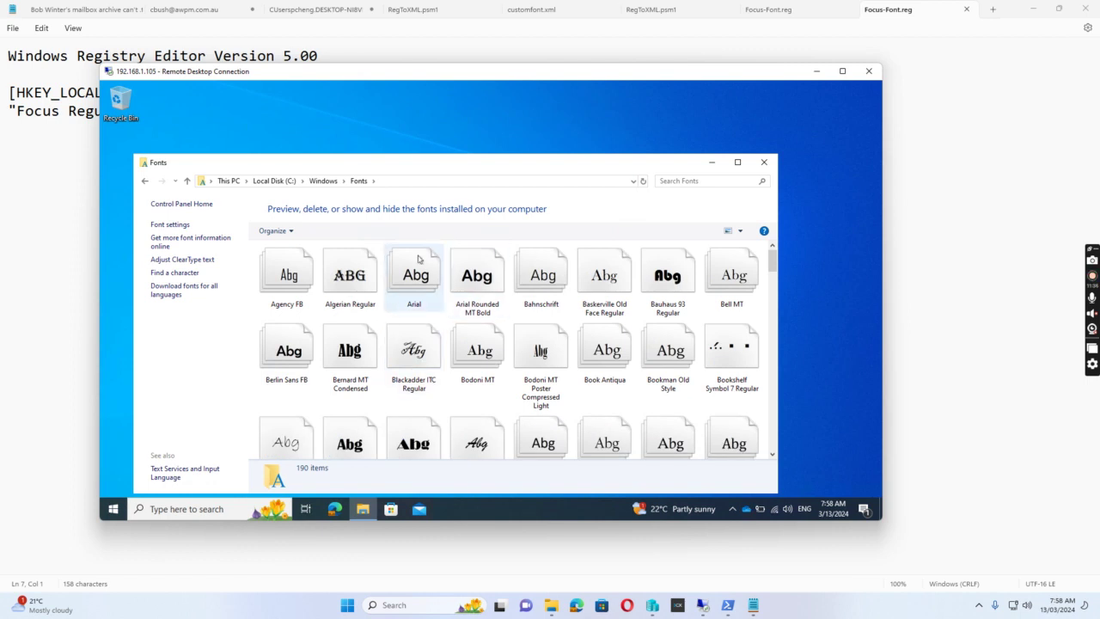
Display the installed fonts in List view and select Focus Regular.
{"action": "left_click", "coordinate": [741, 231]}
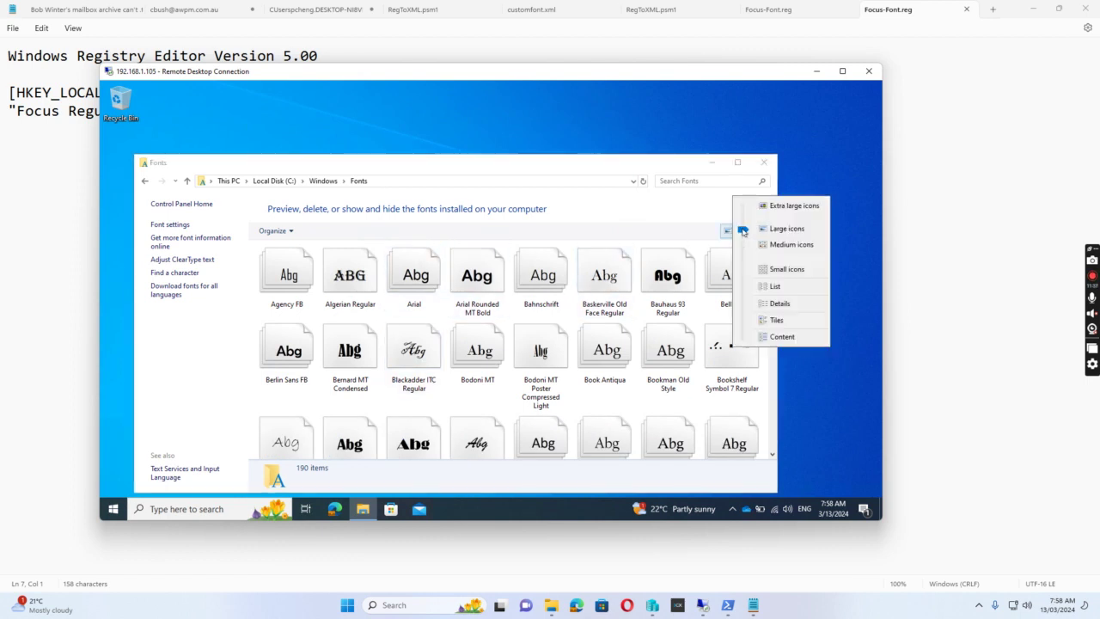
{"action": "left_click", "coordinate": [773, 286]}
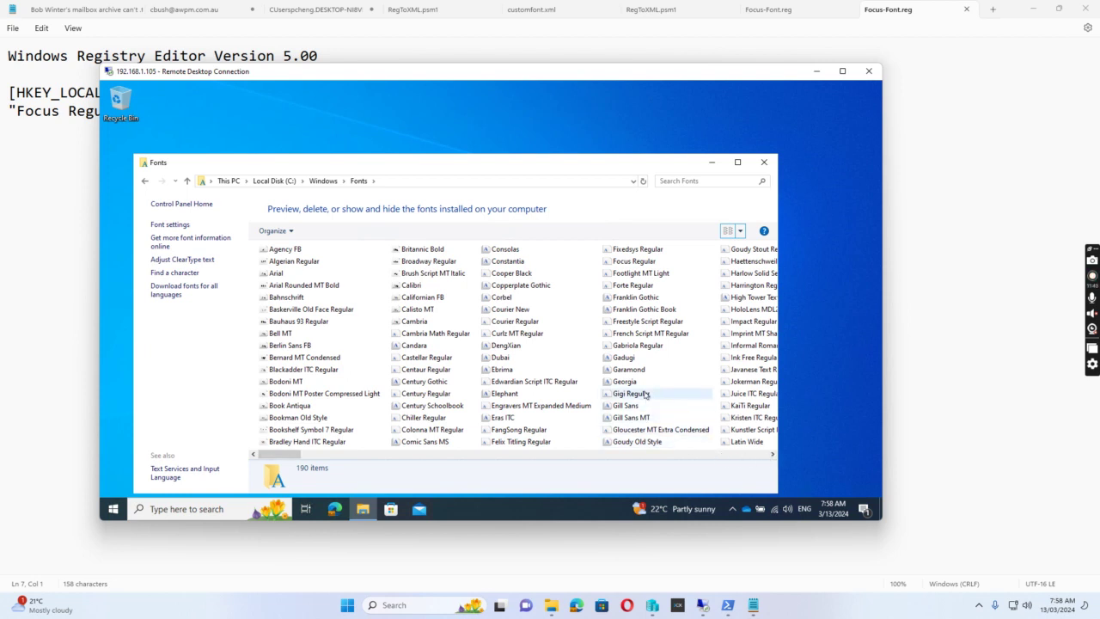
{"action": "left_click", "coordinate": [637, 264]}
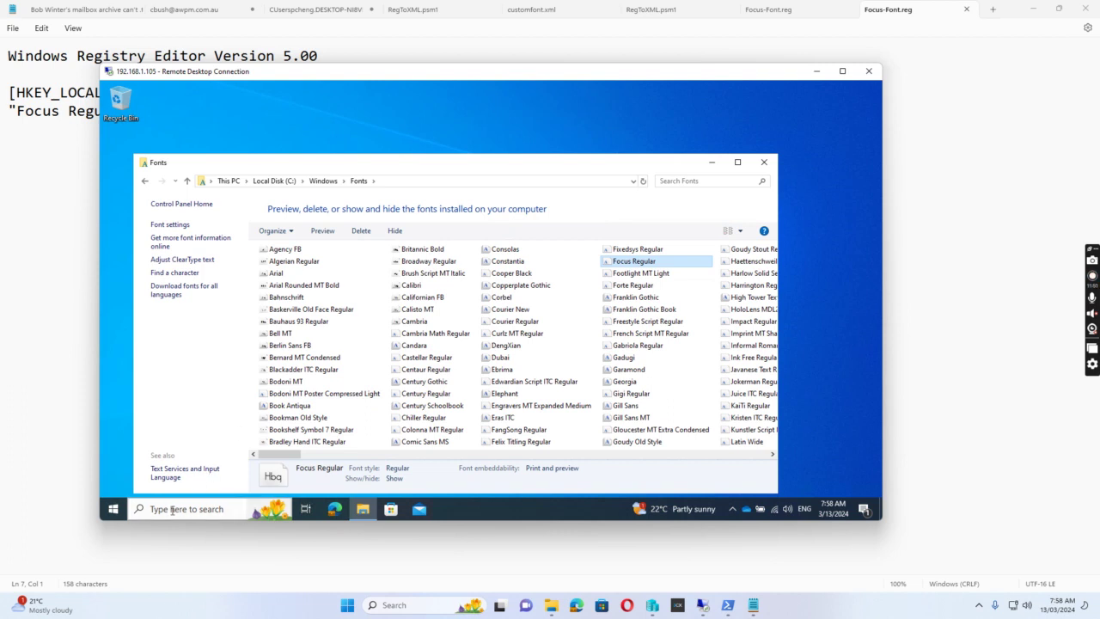
Launch Outlook on the remote computer and start a new email message.
{"action": "left_click", "coordinate": [115, 512]}
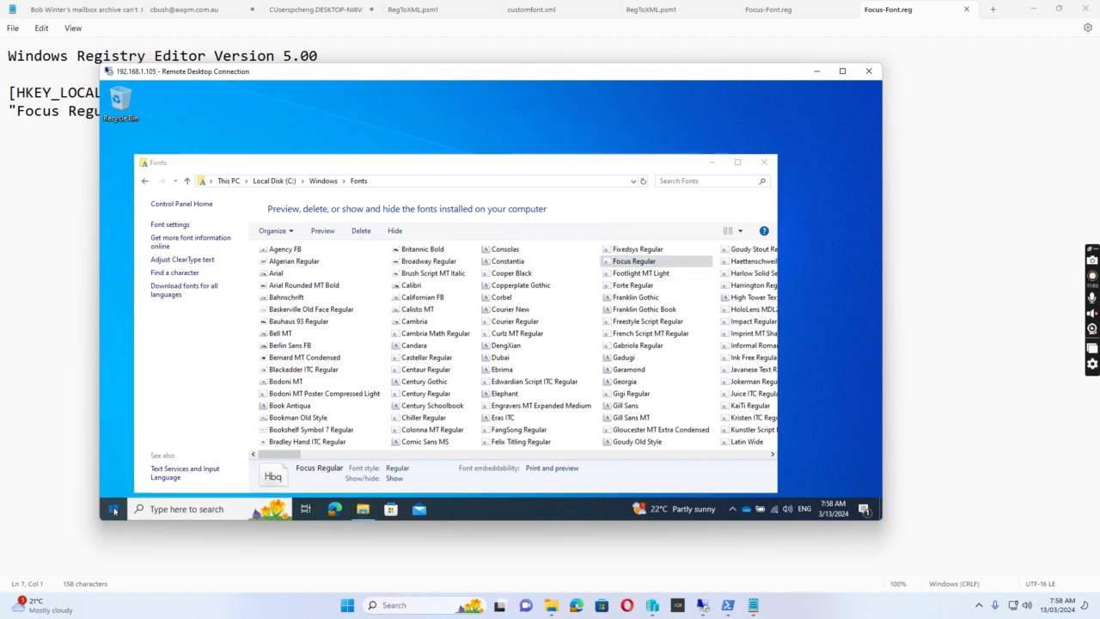
{"action": "scroll", "coordinate": [183, 353], "scroll_direction": "down", "scroll_amount": 5}
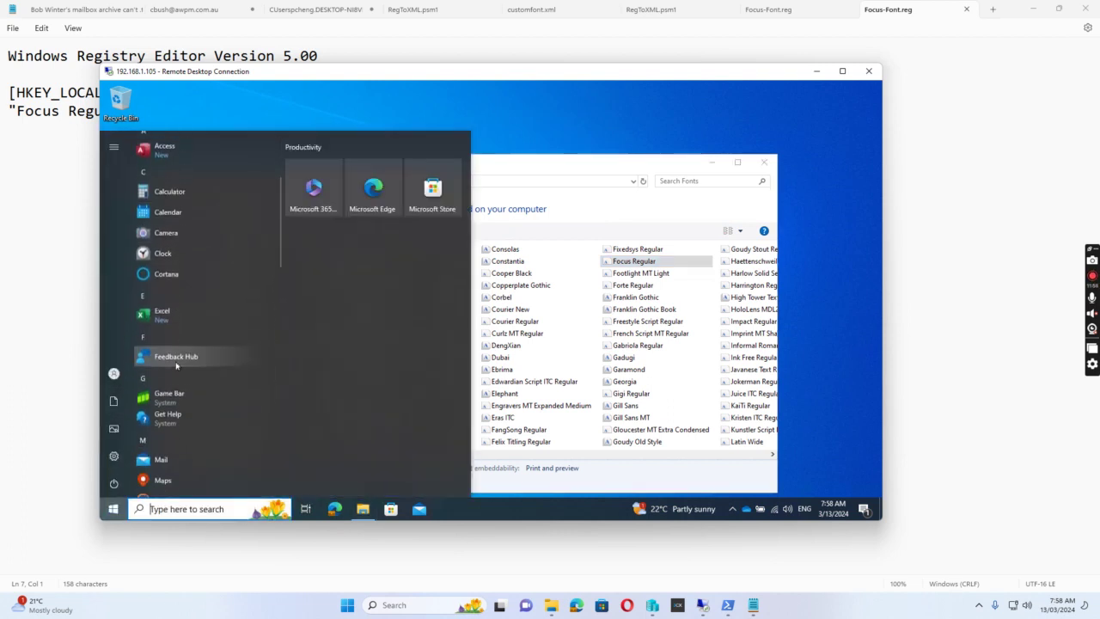
{"action": "scroll", "coordinate": [180, 376], "scroll_direction": "down", "scroll_amount": 3}
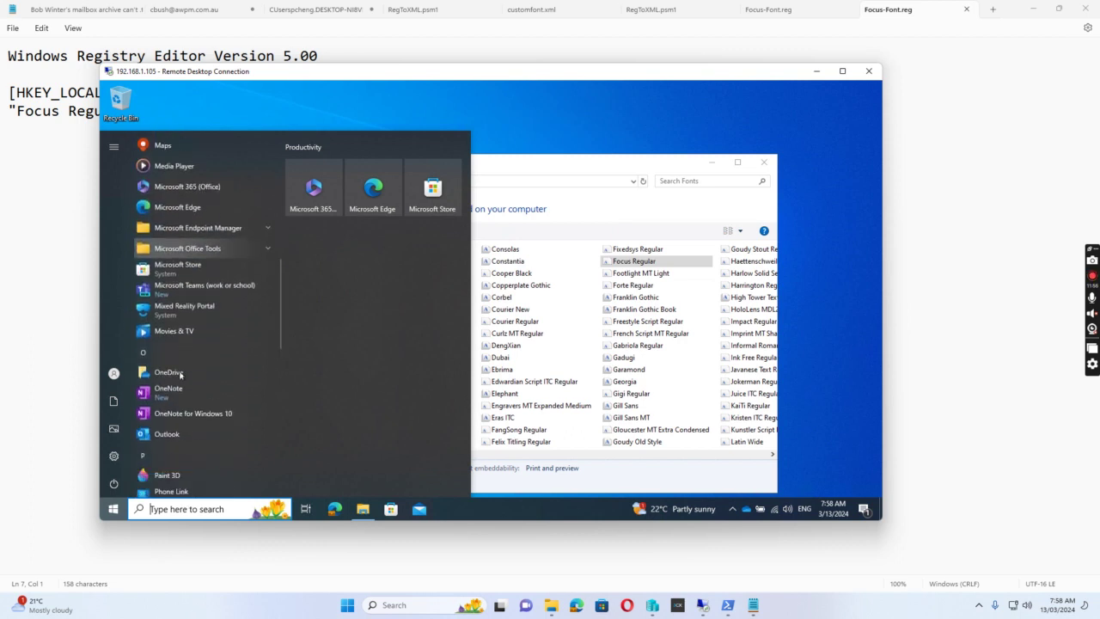
{"action": "left_click", "coordinate": [176, 434]}
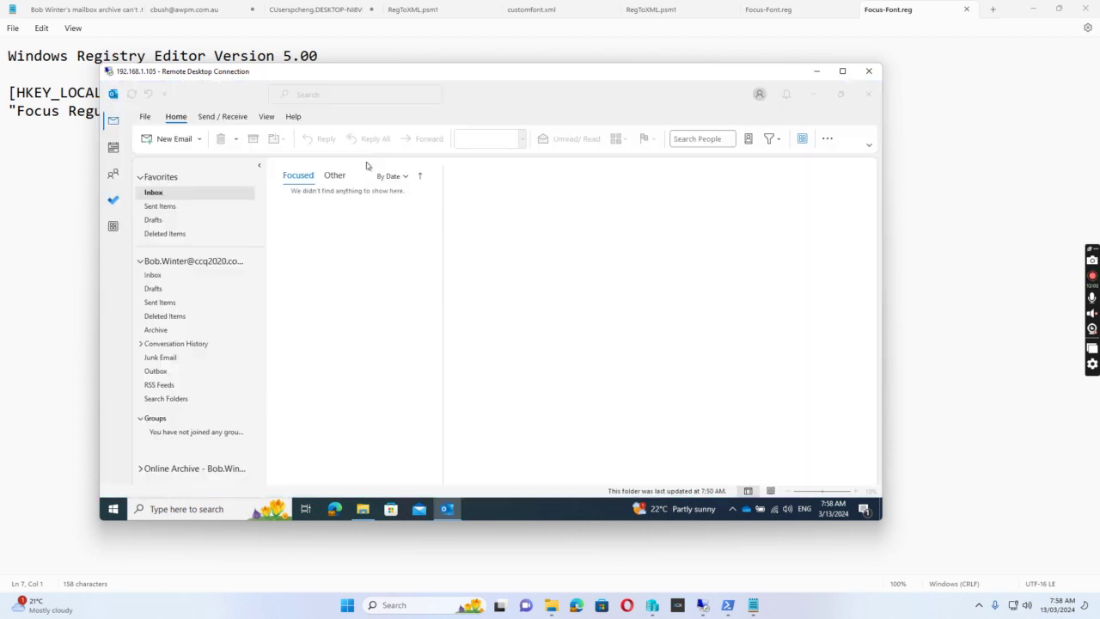
{"action": "left_click", "coordinate": [163, 139]}
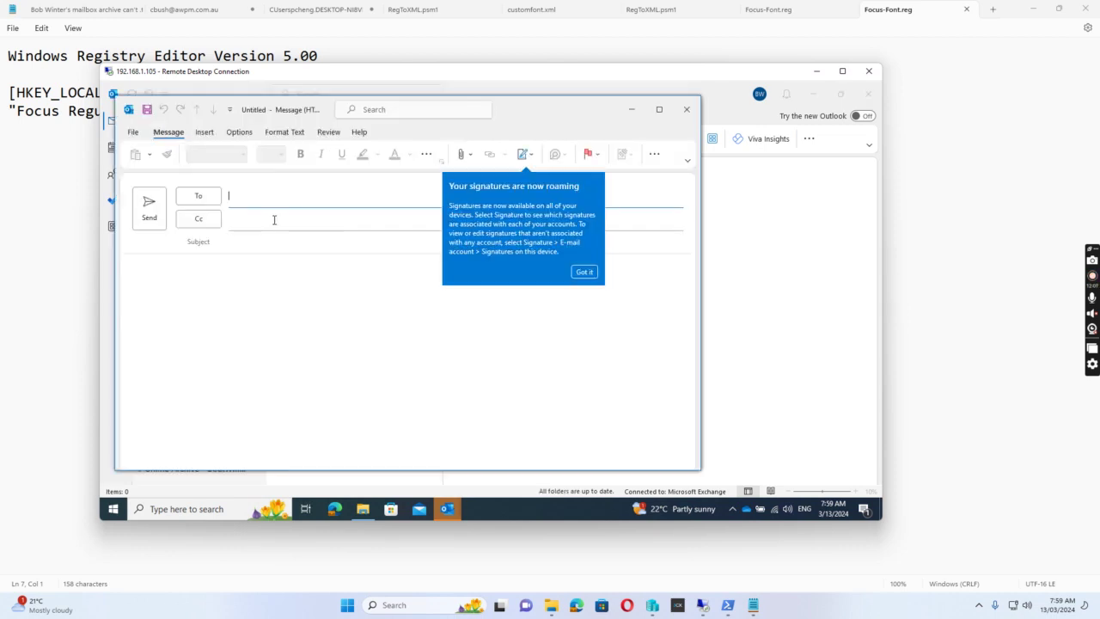
Set the message body font to Focus and write "This is a test font on windows 10" in it.
{"action": "left_click", "coordinate": [164, 285]}
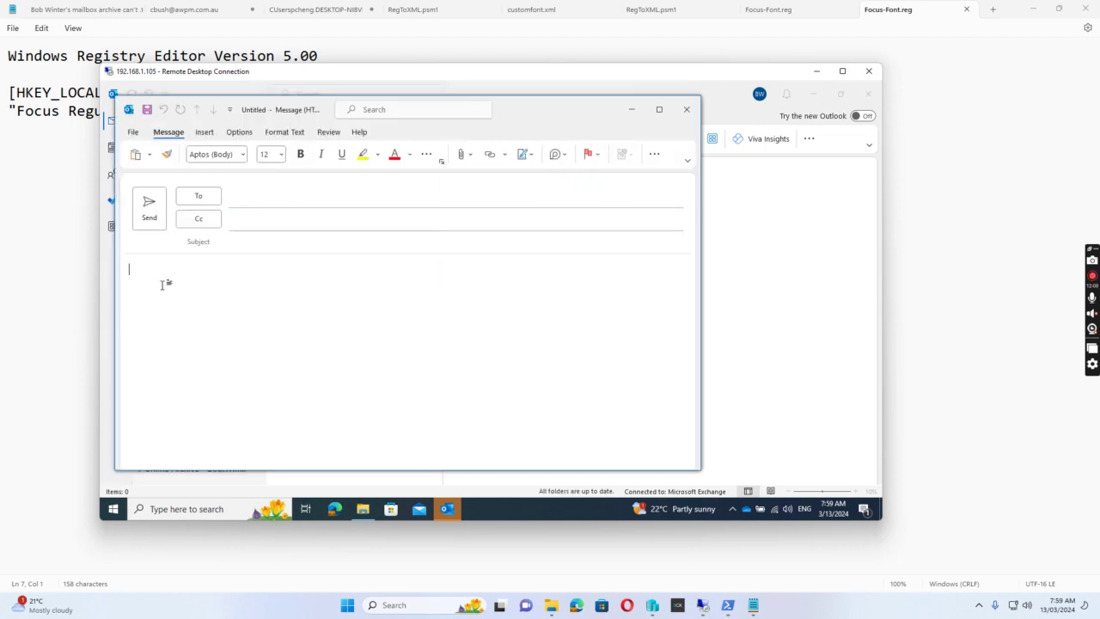
{"action": "left_click", "coordinate": [244, 154]}
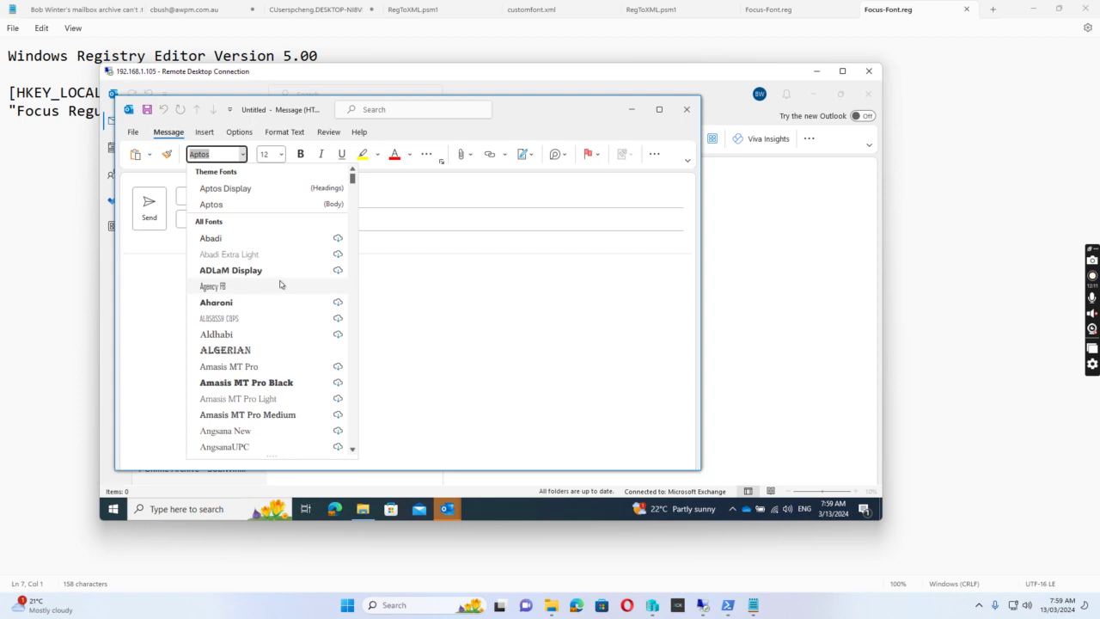
{"action": "scroll", "coordinate": [280, 284], "scroll_direction": "down", "scroll_amount": 4}
{"action": "scroll", "coordinate": [279, 284], "scroll_direction": "down", "scroll_amount": 18}
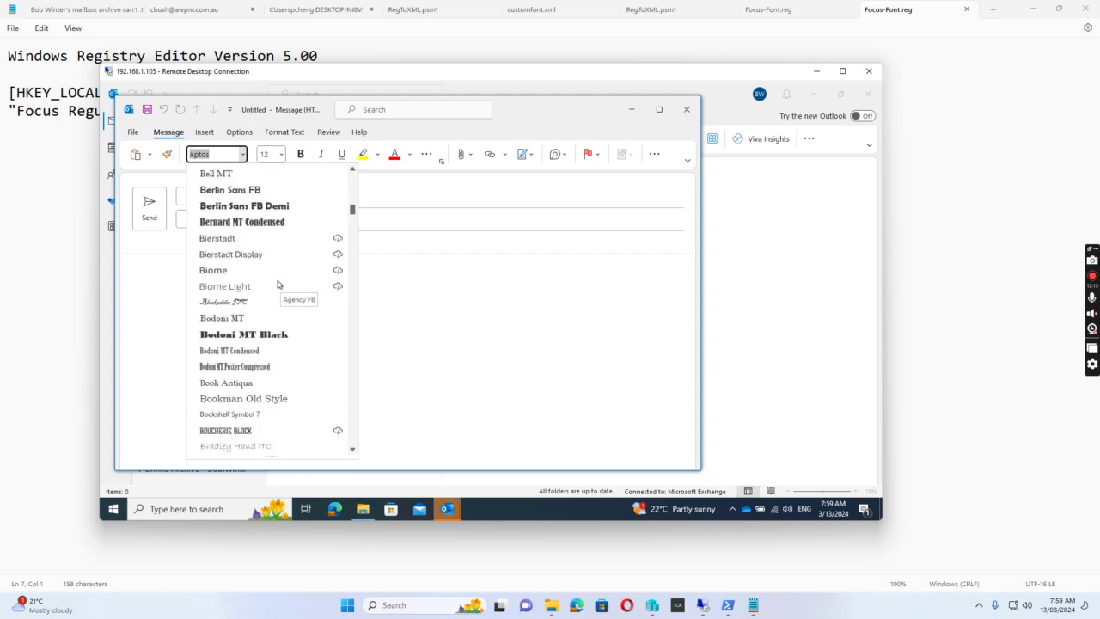
{"action": "scroll", "coordinate": [278, 284], "scroll_direction": "down", "scroll_amount": 5}
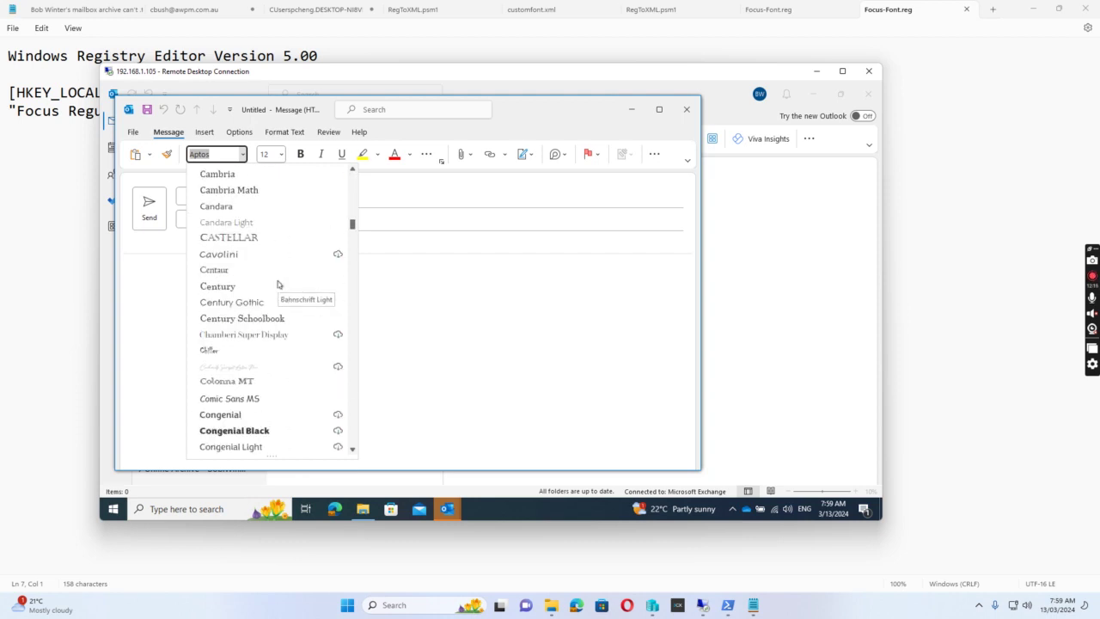
{"action": "scroll", "coordinate": [277, 284], "scroll_direction": "down", "scroll_amount": 12}
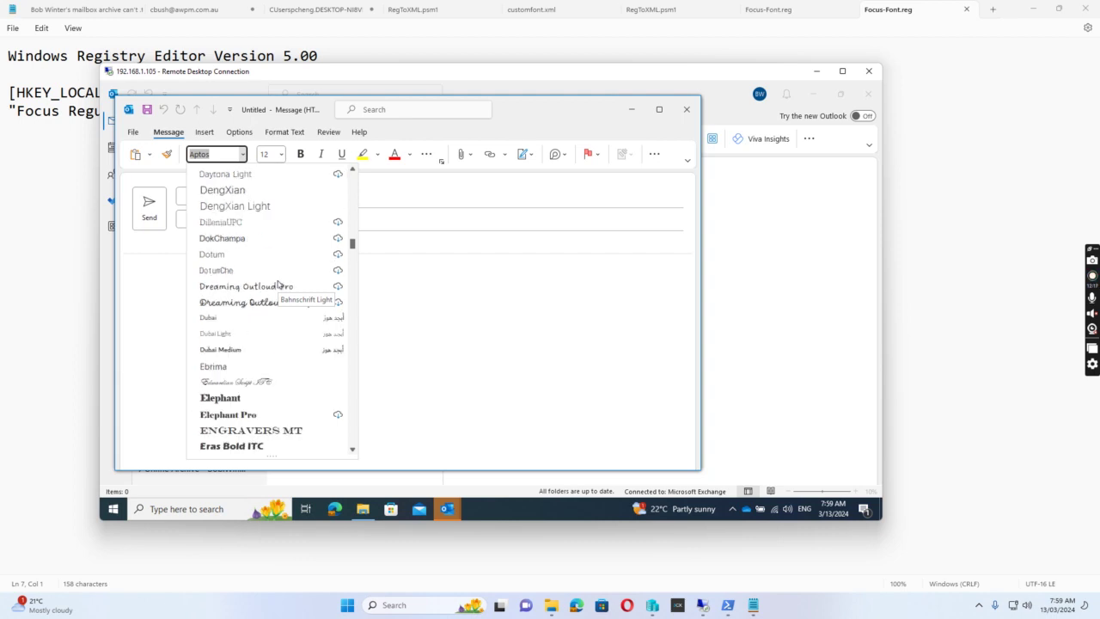
{"action": "scroll", "coordinate": [277, 284], "scroll_direction": "down", "scroll_amount": 3}
{"action": "scroll", "coordinate": [277, 285], "scroll_direction": "down", "scroll_amount": 6}
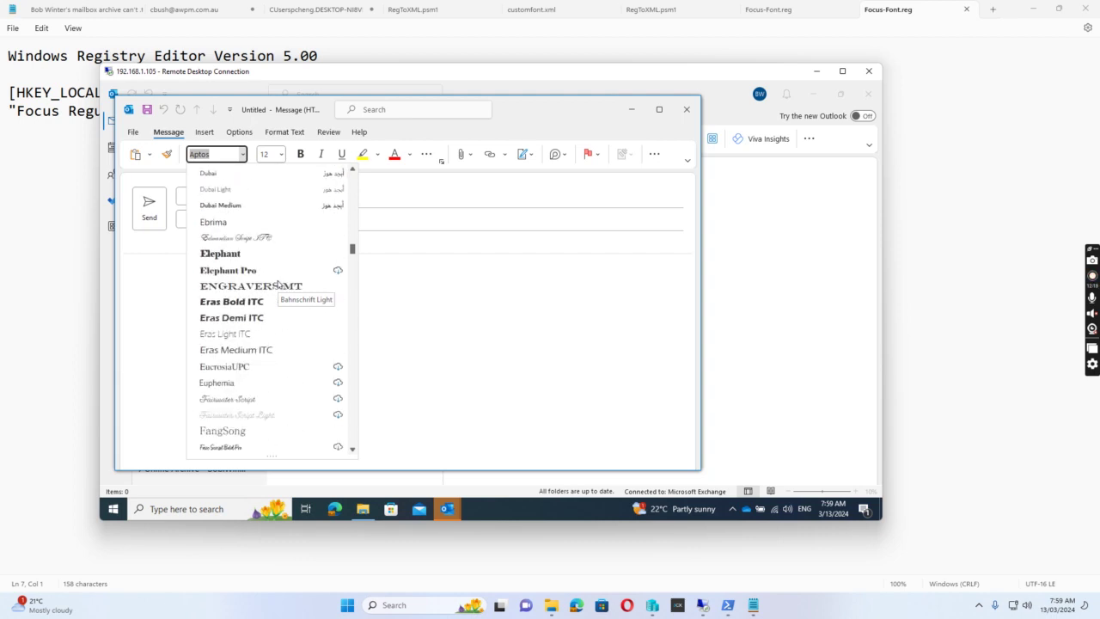
{"action": "scroll", "coordinate": [278, 284], "scroll_direction": "down", "scroll_amount": 2}
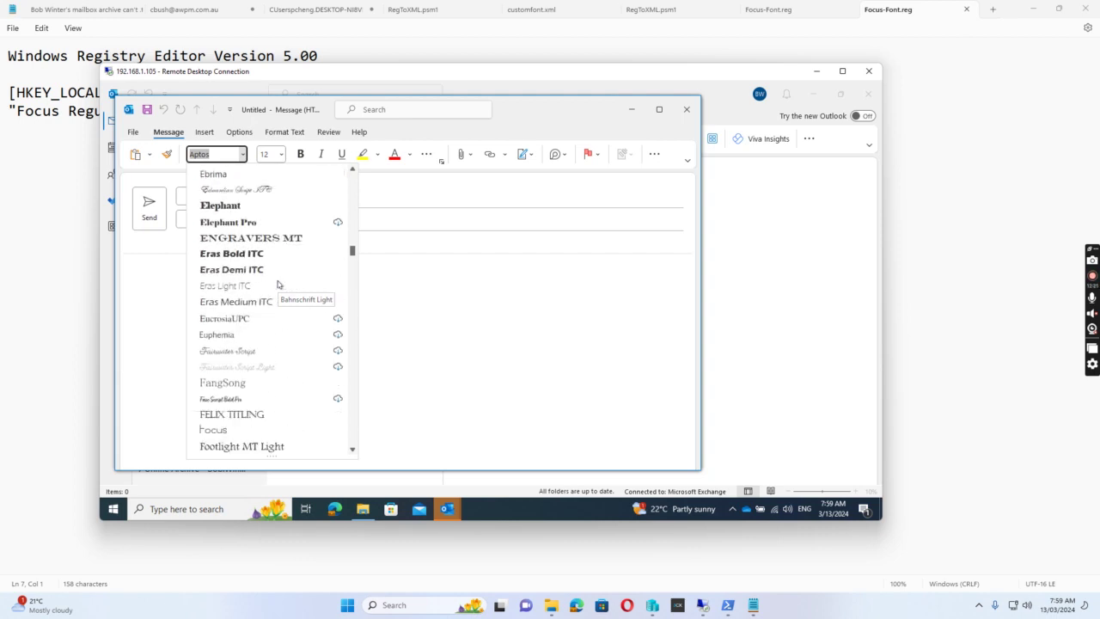
{"action": "left_click", "coordinate": [218, 432]}
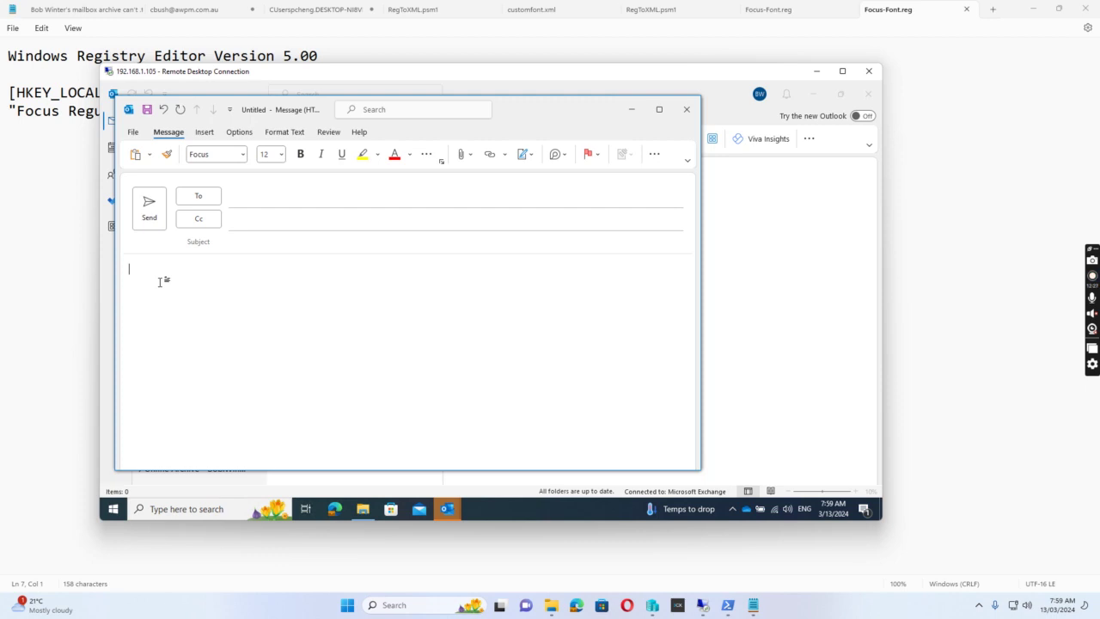
{"action": "type", "text": "This is a test font"}
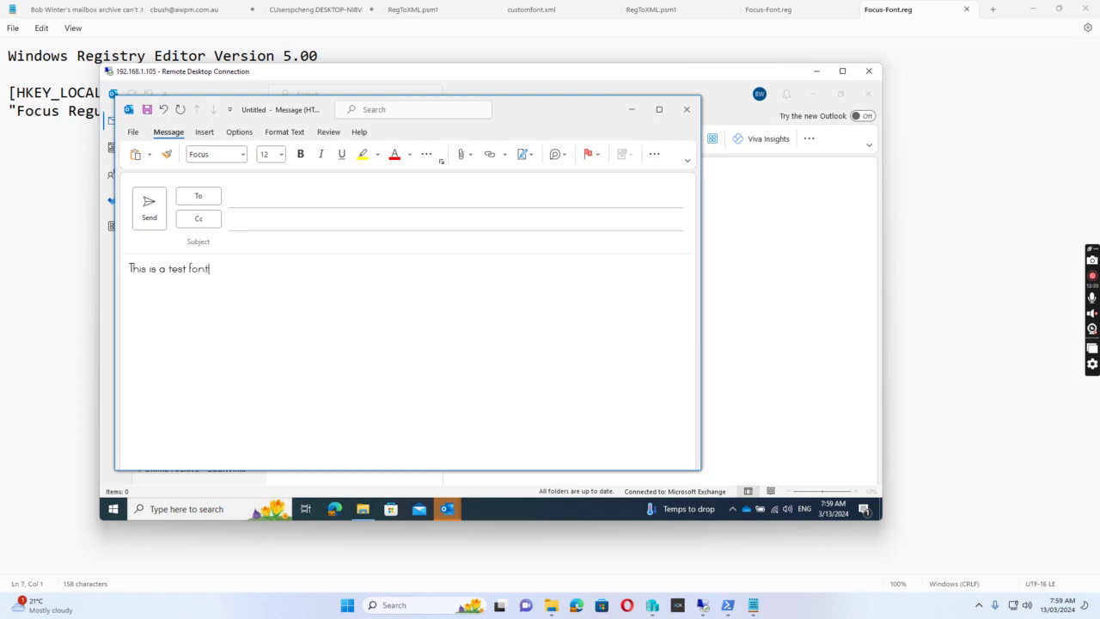
{"action": "type", "text": " on windows 10"}
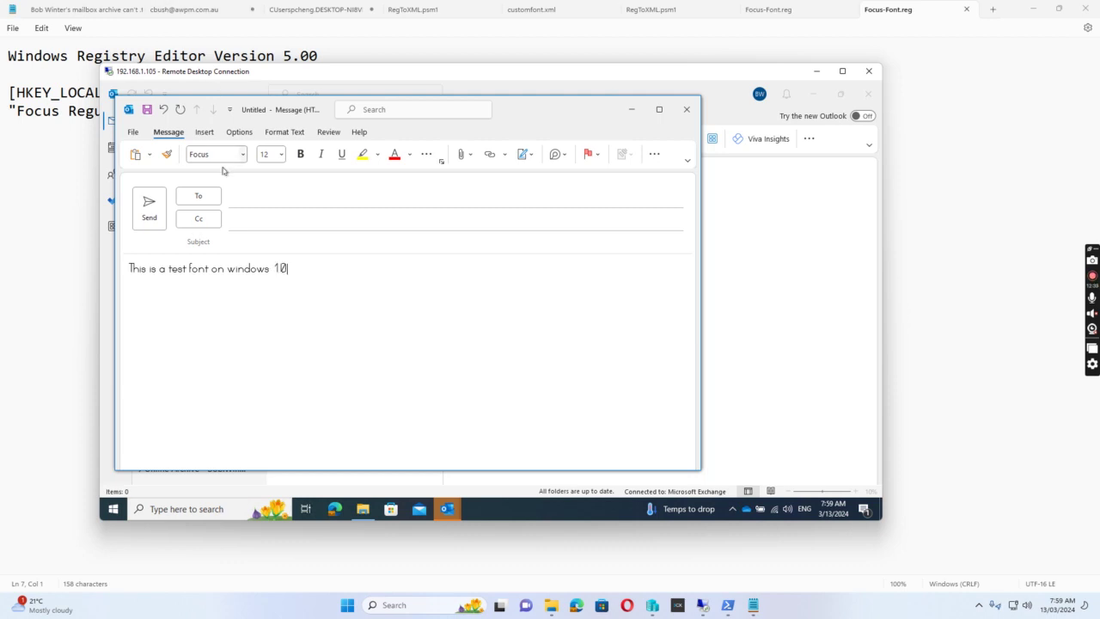